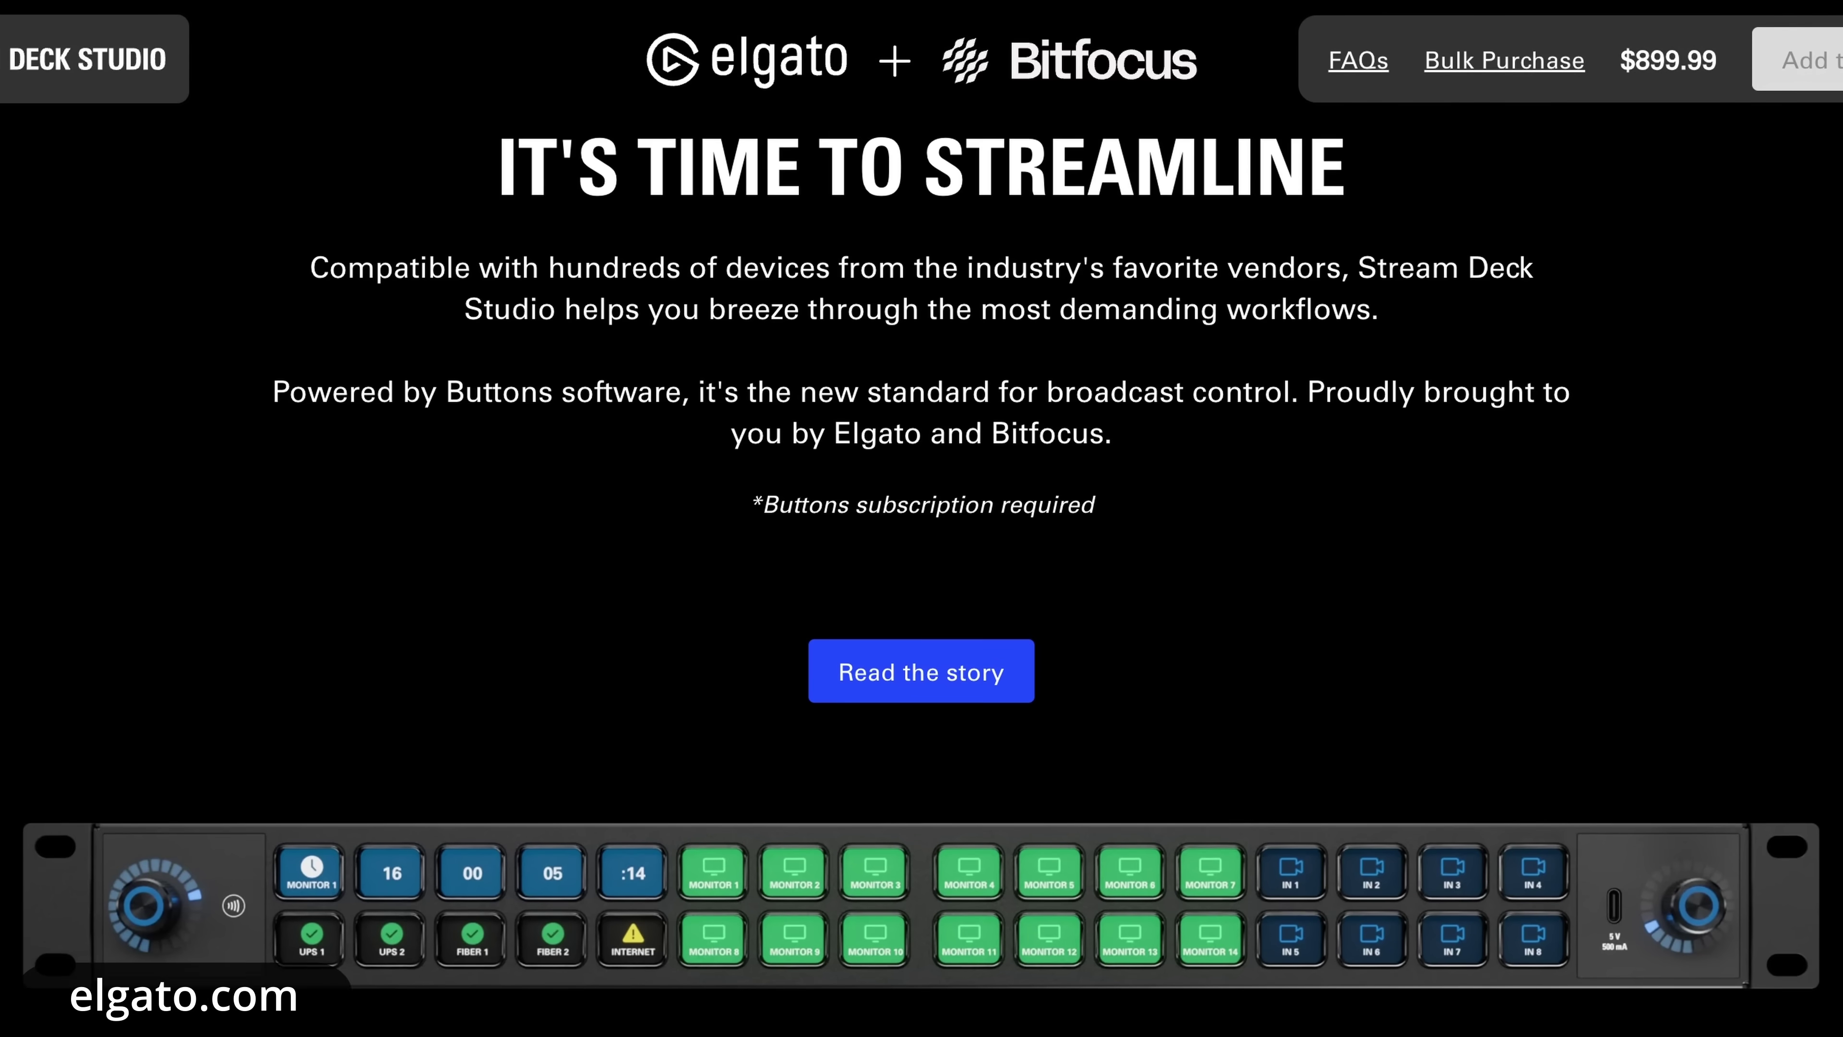
Read through the Stream Deck Studio product page, covering its integrations, control features and device stacking.
scroll(922, 508, "down", 5)
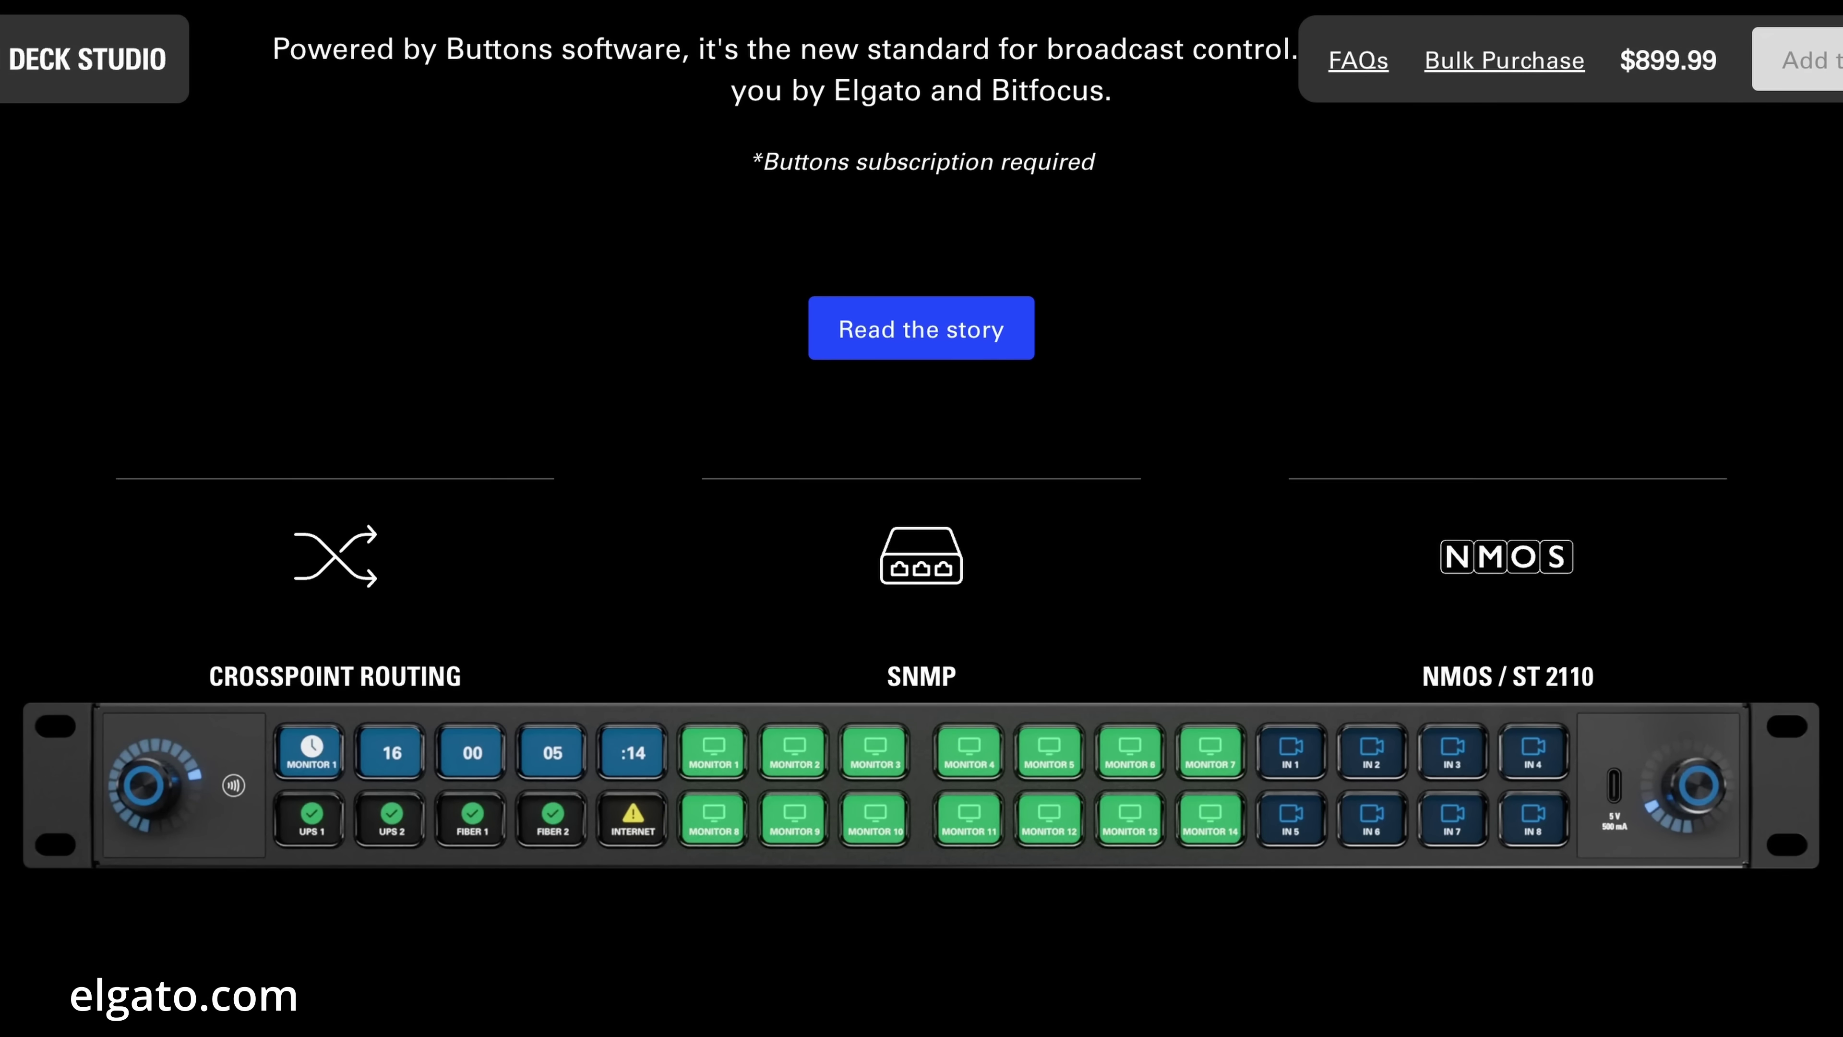
scroll(921, 436, "down", 4)
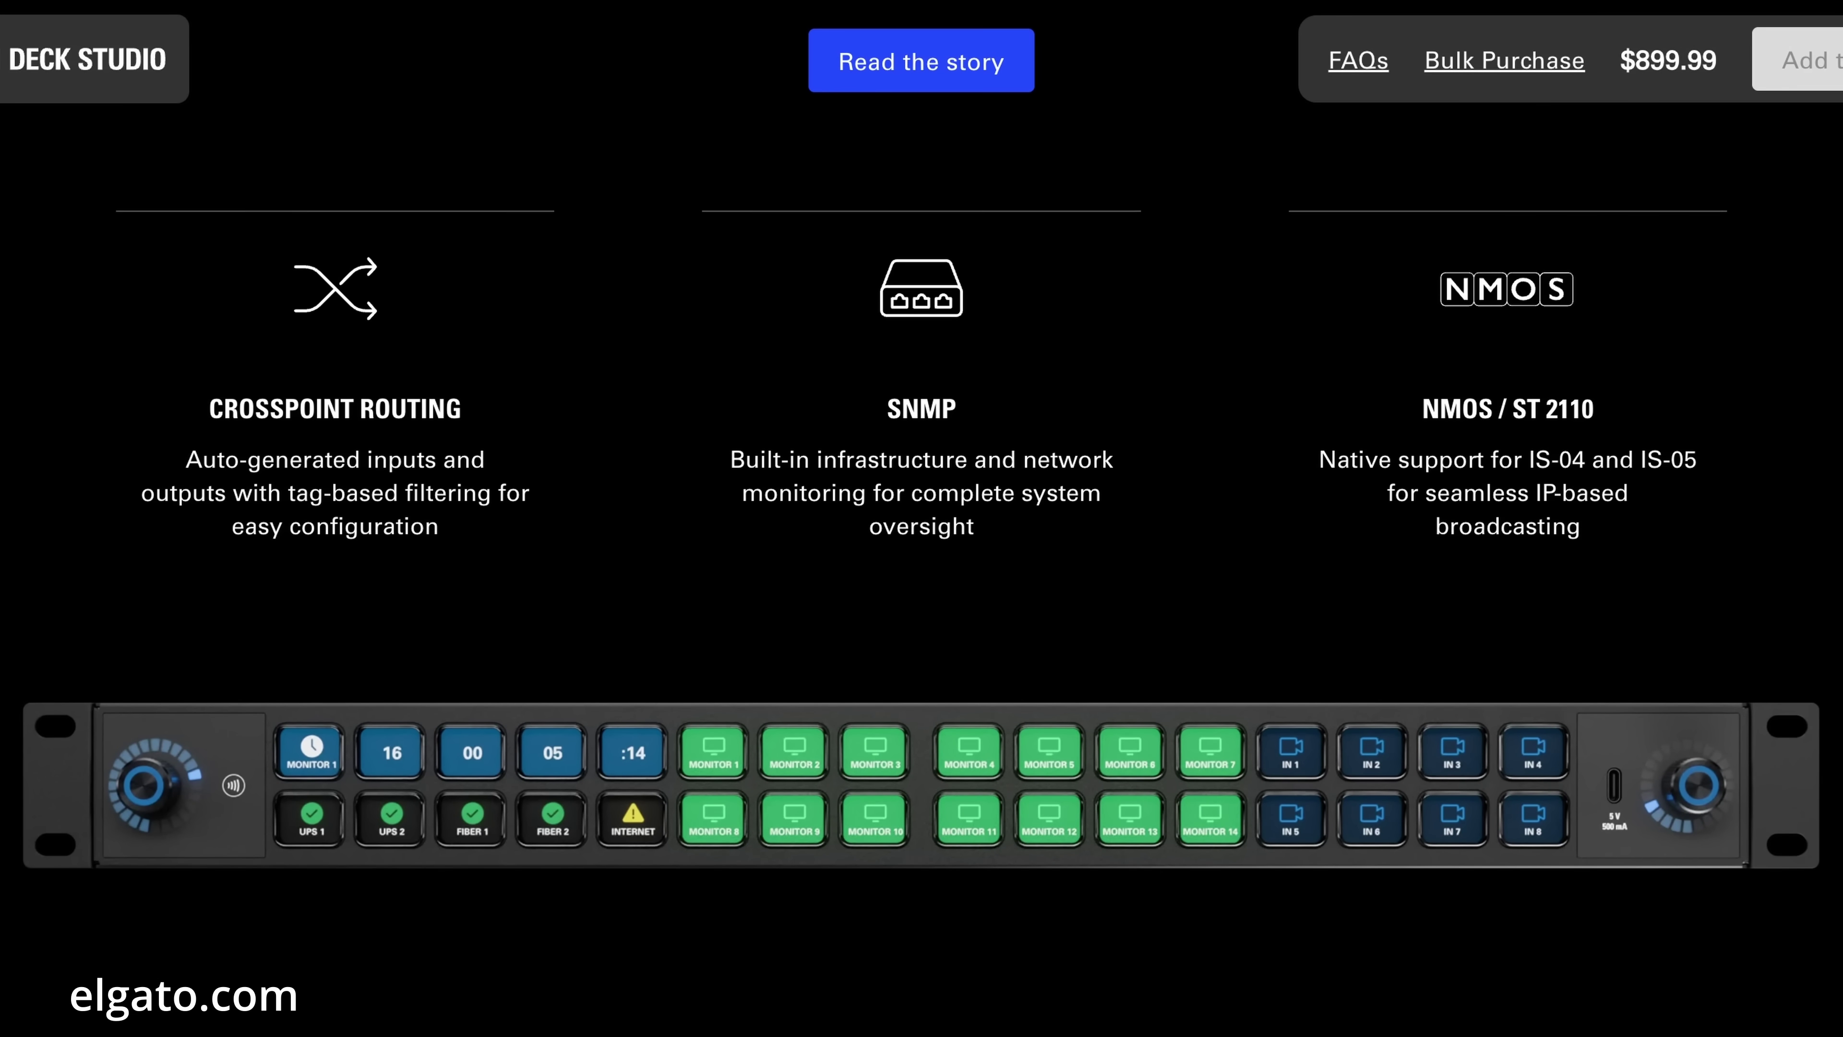
scroll(922, 435, "down", 4)
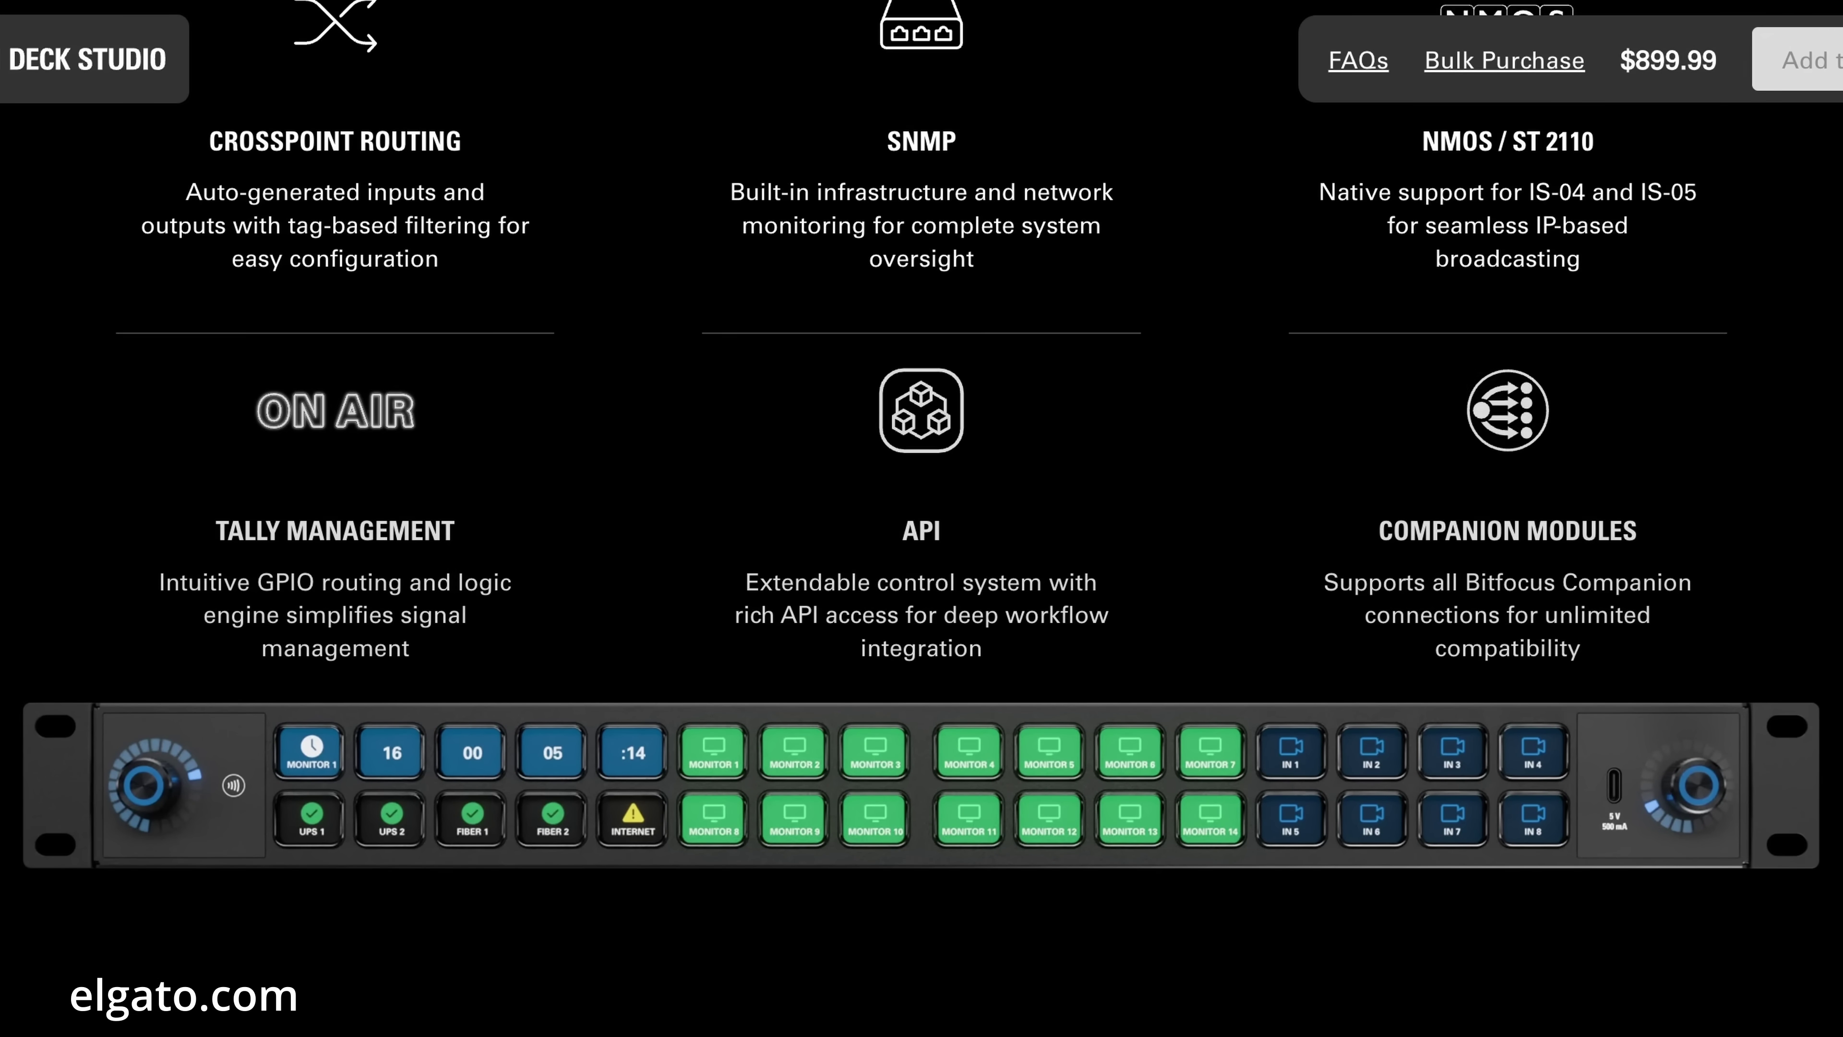
scroll(921, 509, "down", 4)
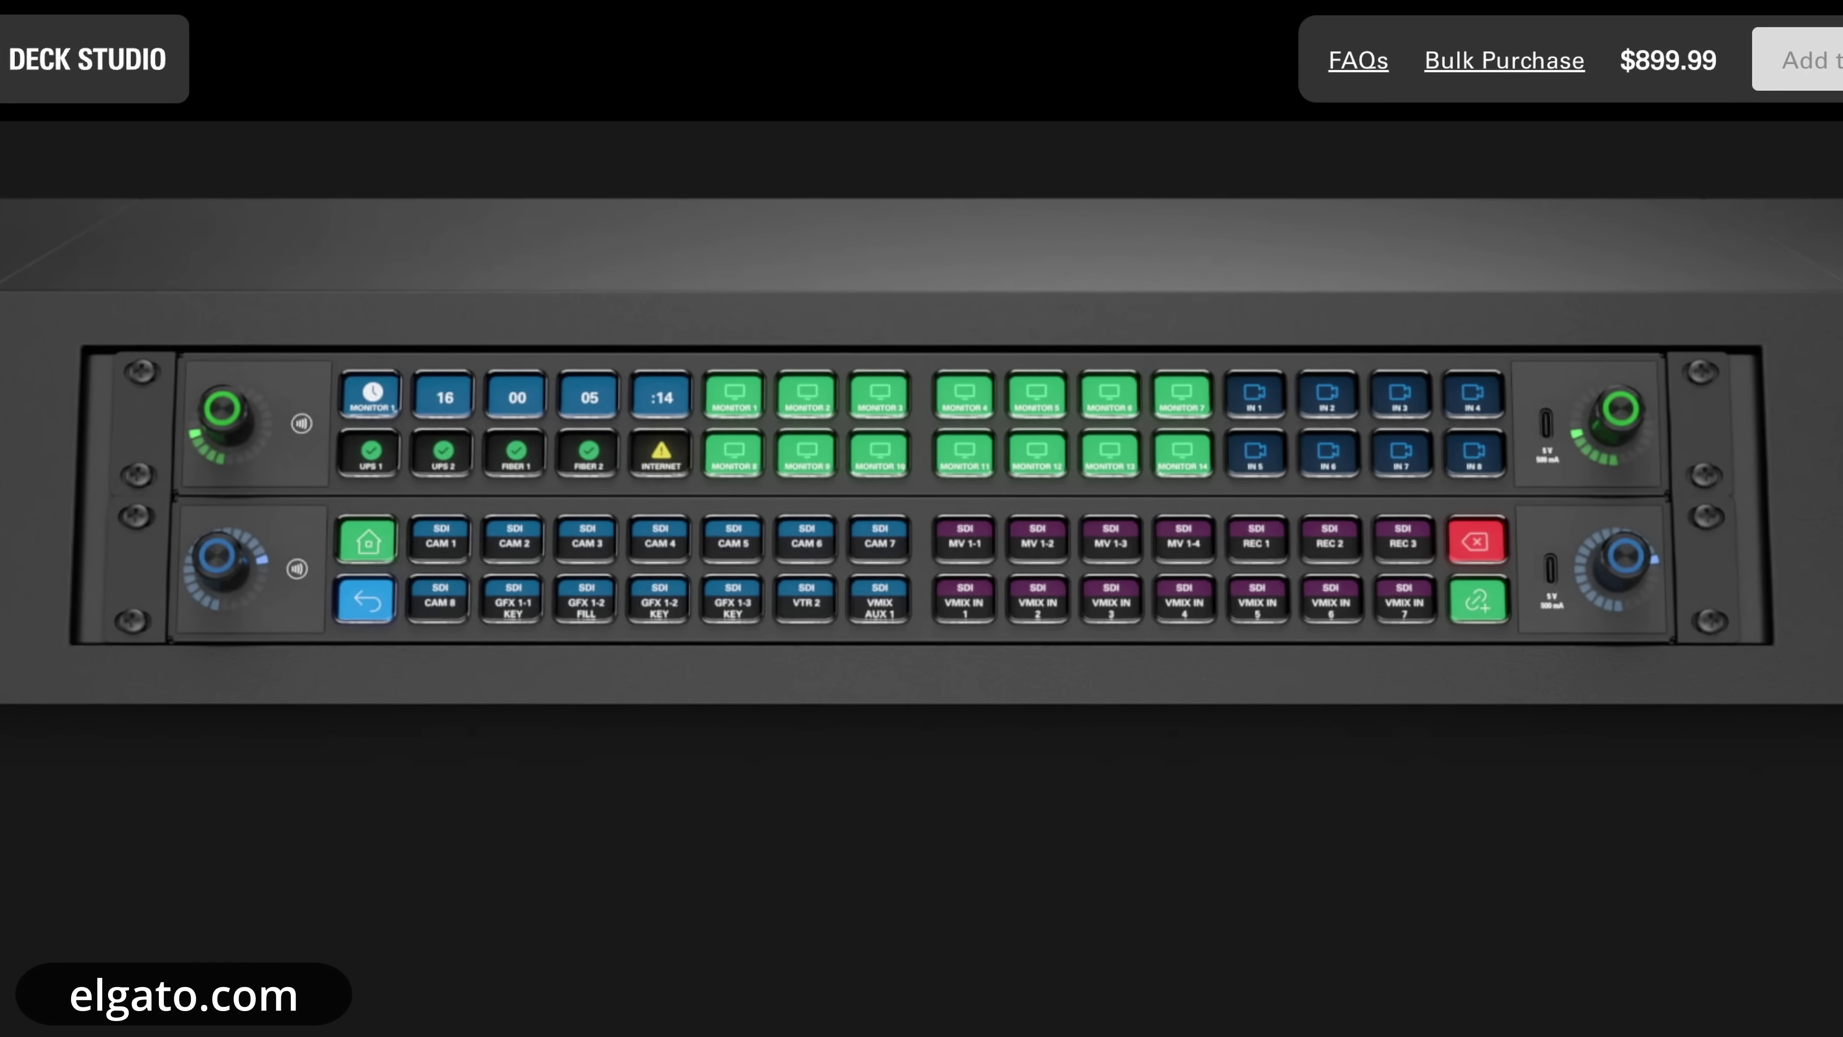
scroll(921, 580, "down", 10)
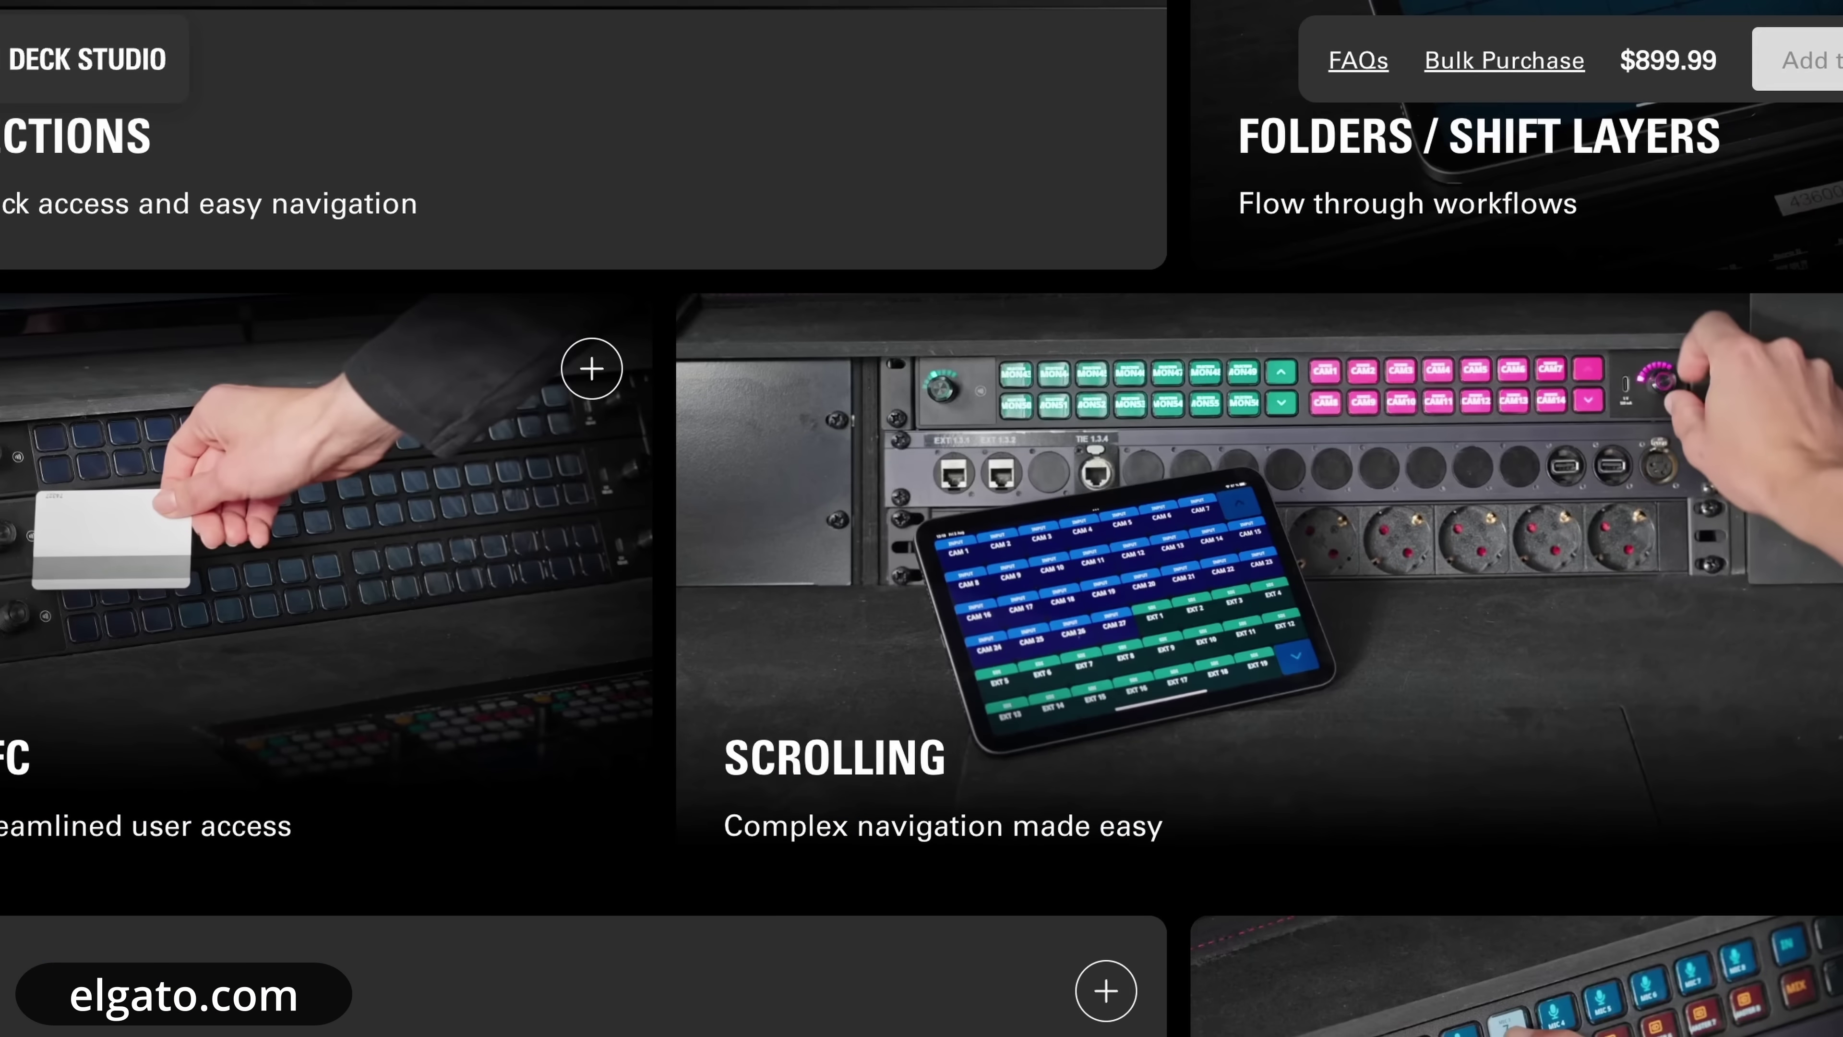
scroll(922, 509, "down", 12)
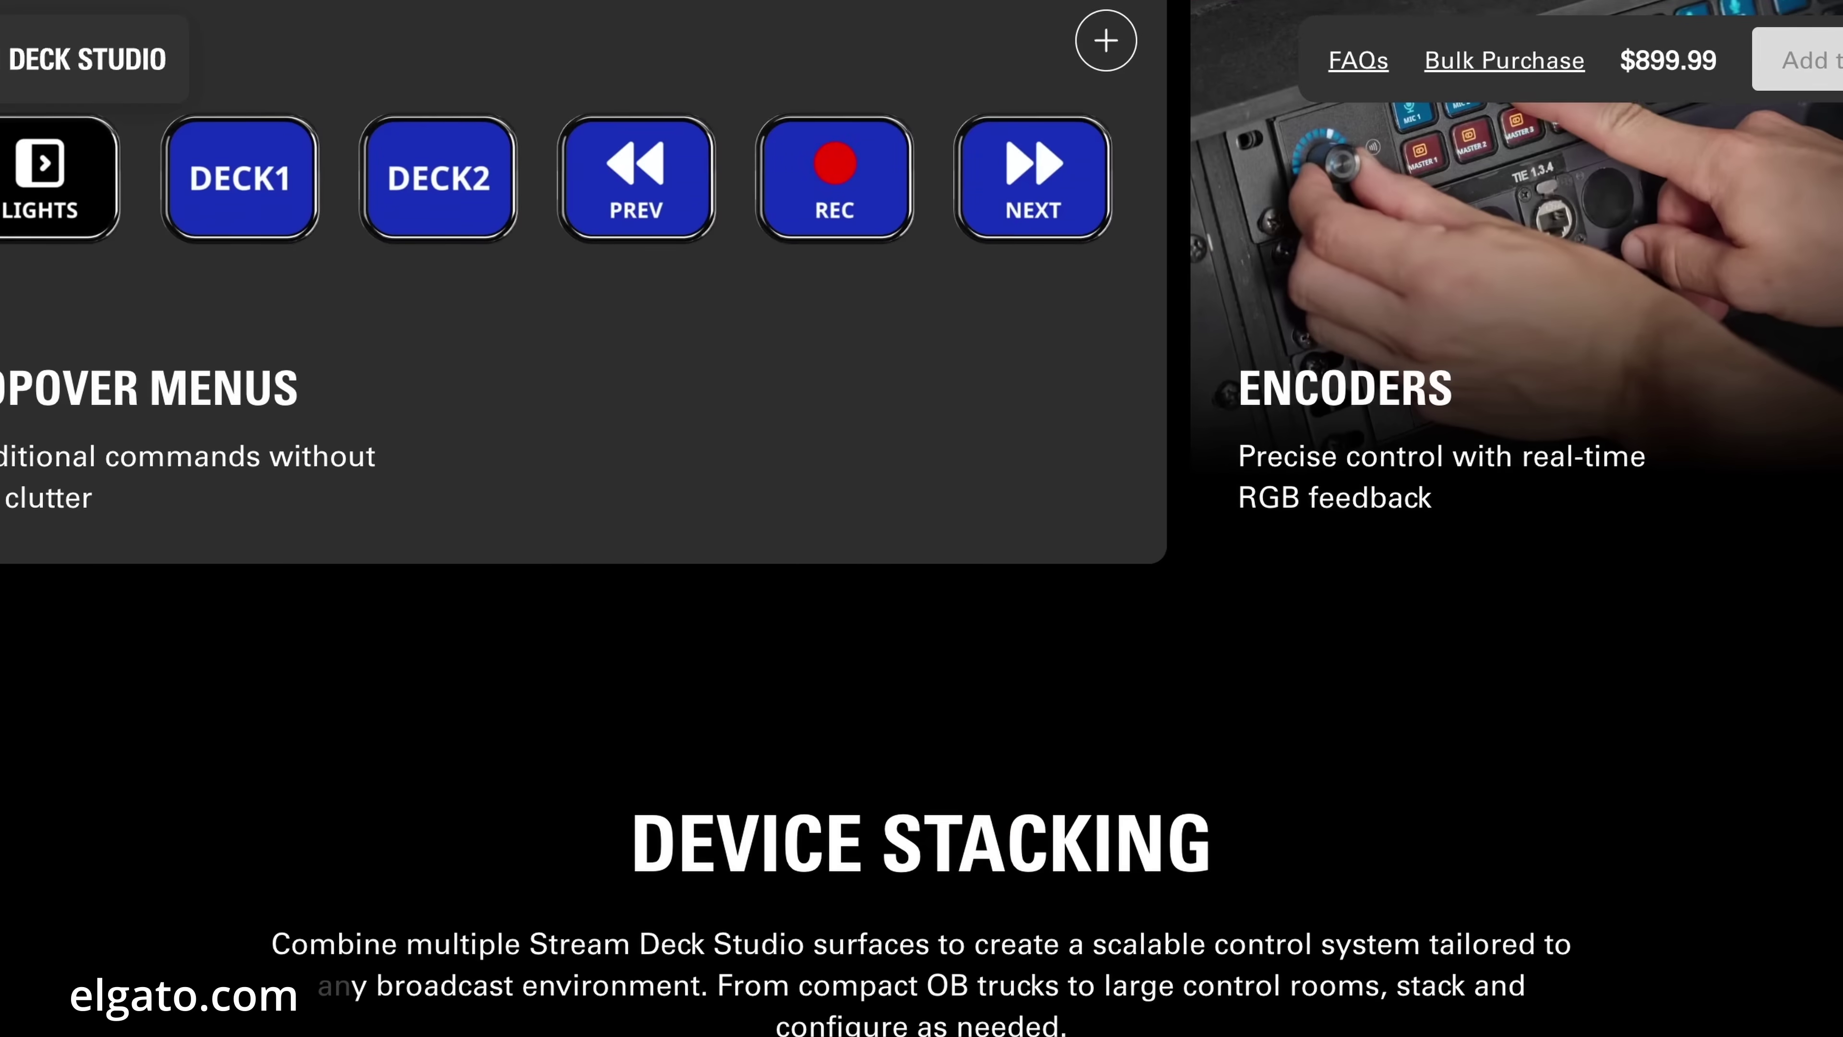
scroll(922, 508, "down", 13)
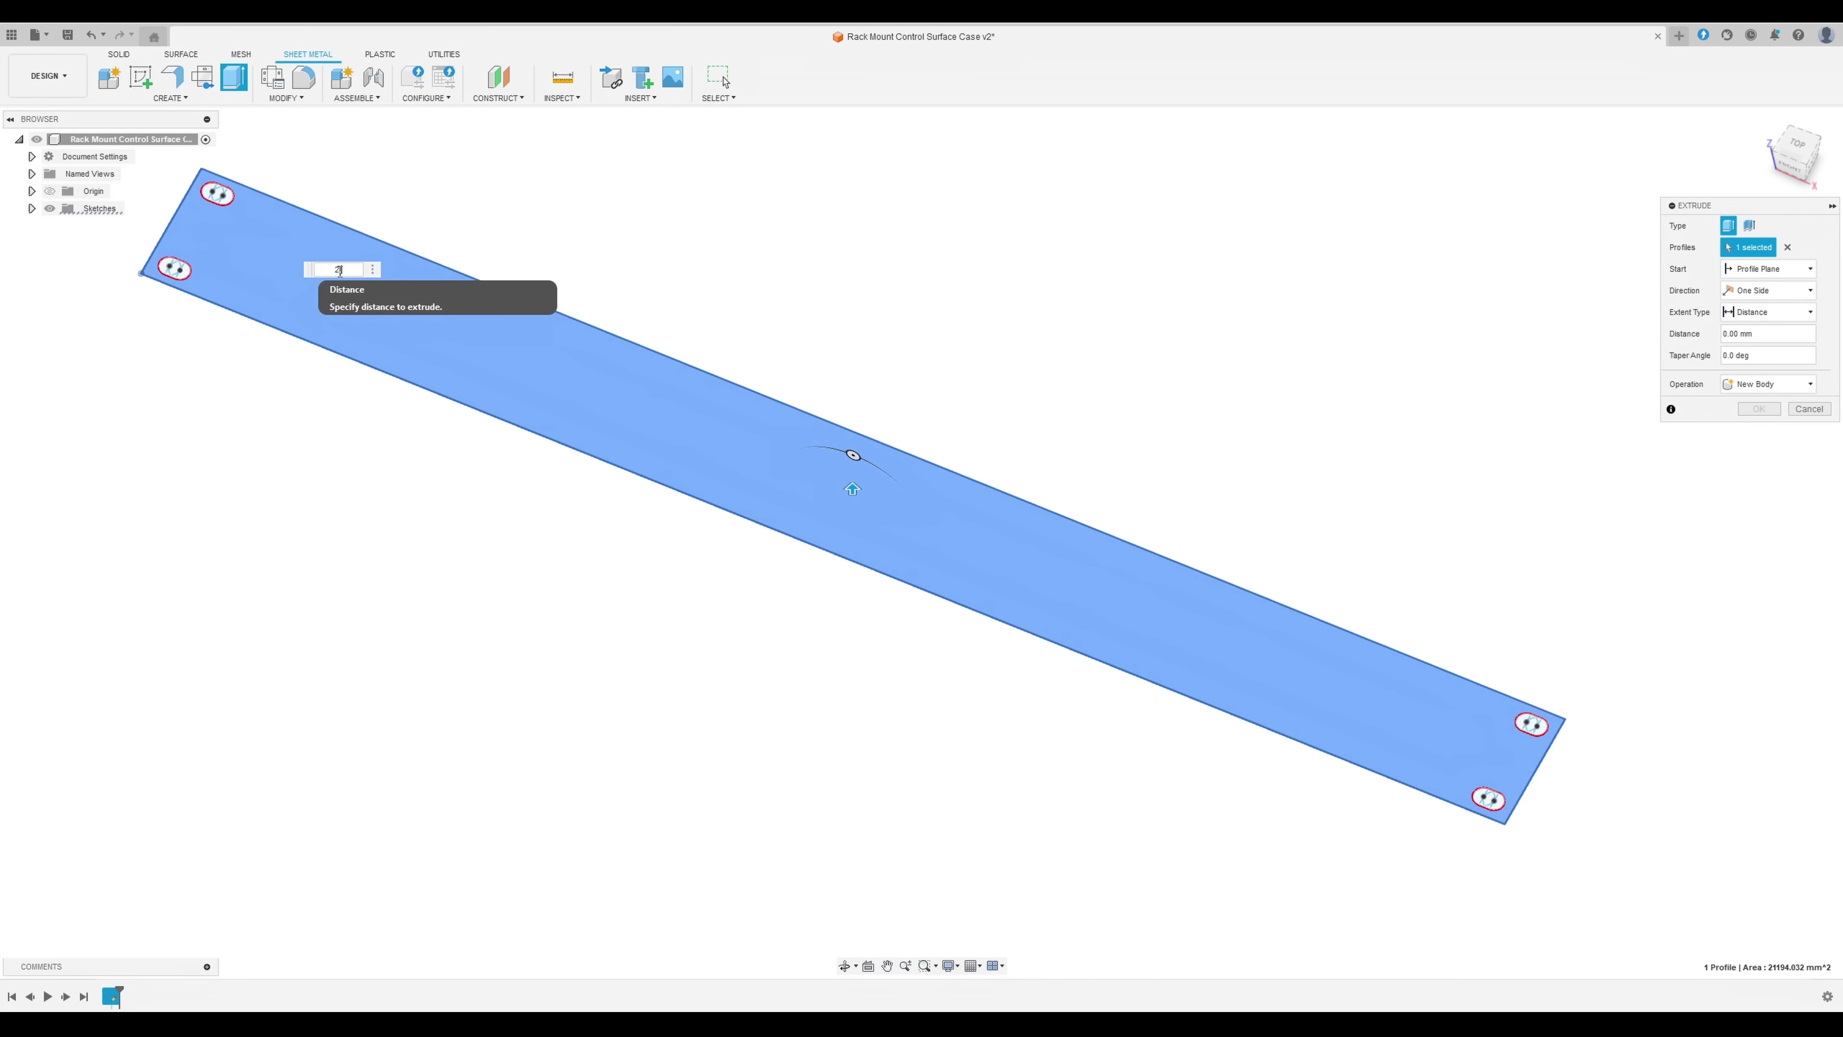
Extrude the long rack panel profile, excluding its slotted corner holes, 2.5 mm to one side as a new body.
type(".5")
key("Return")
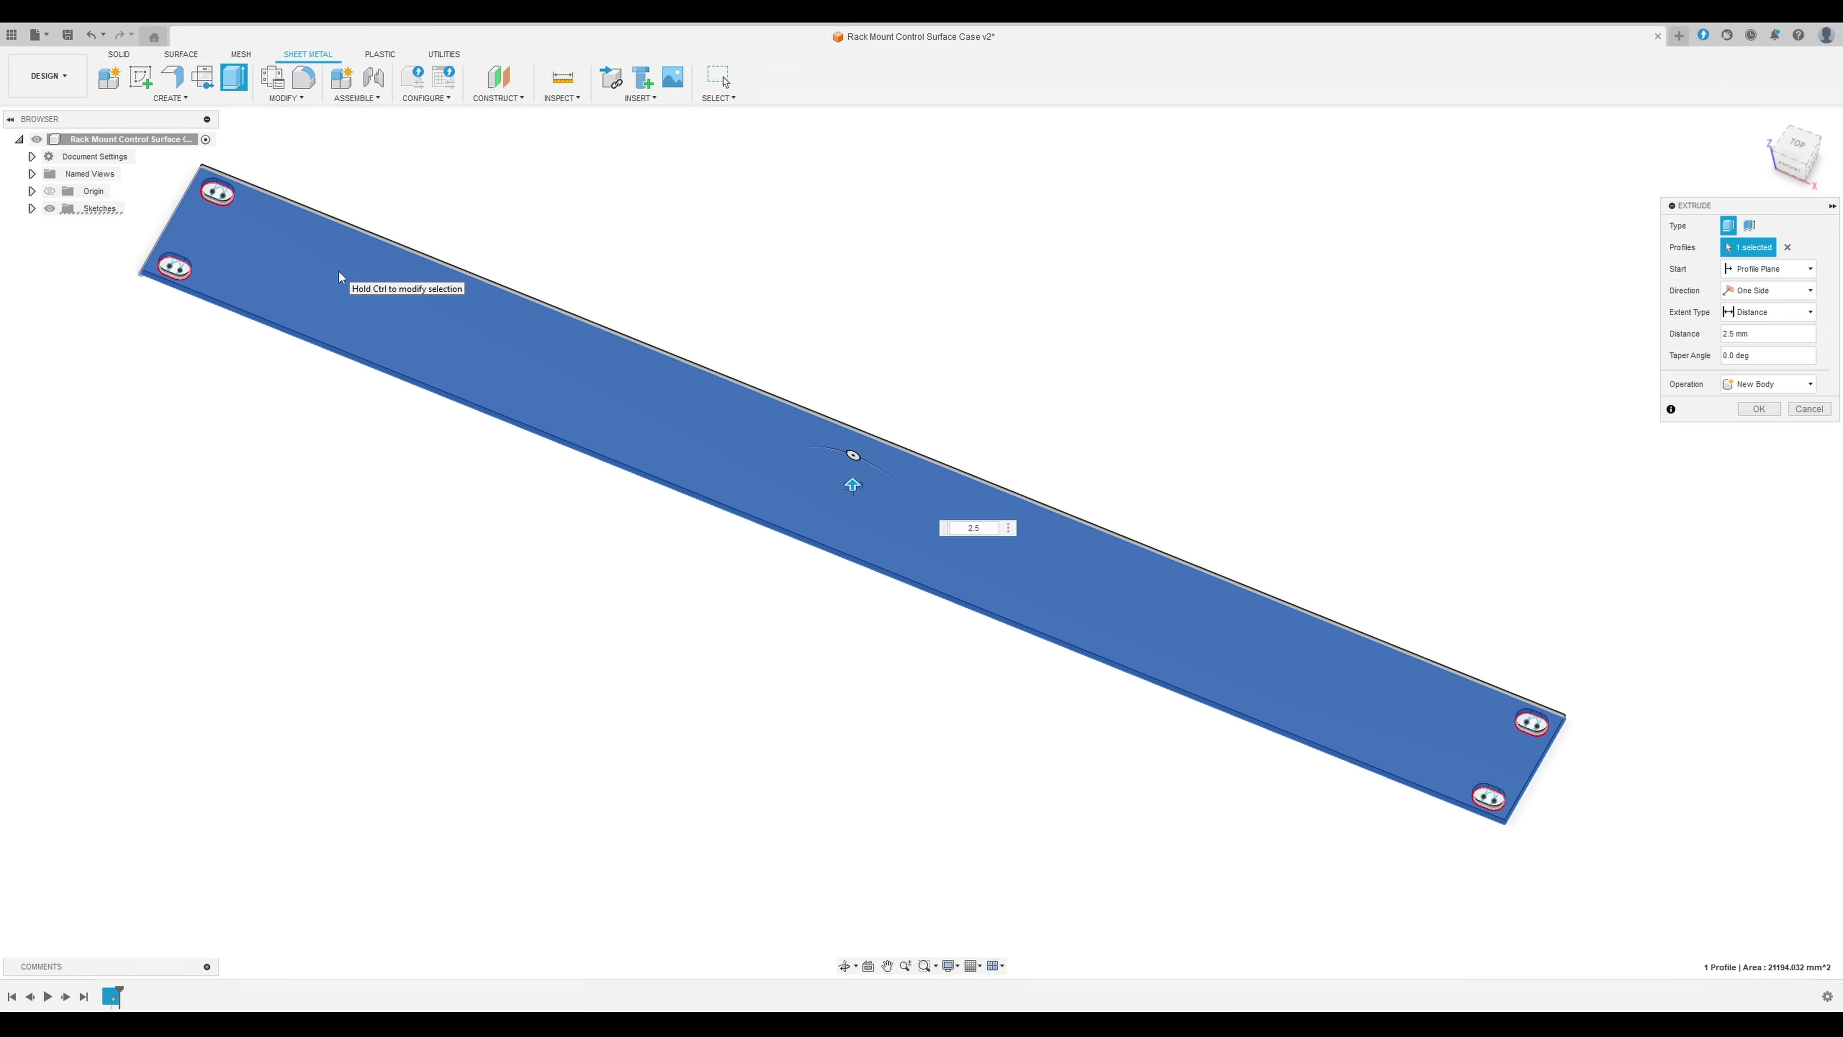
key("Return")
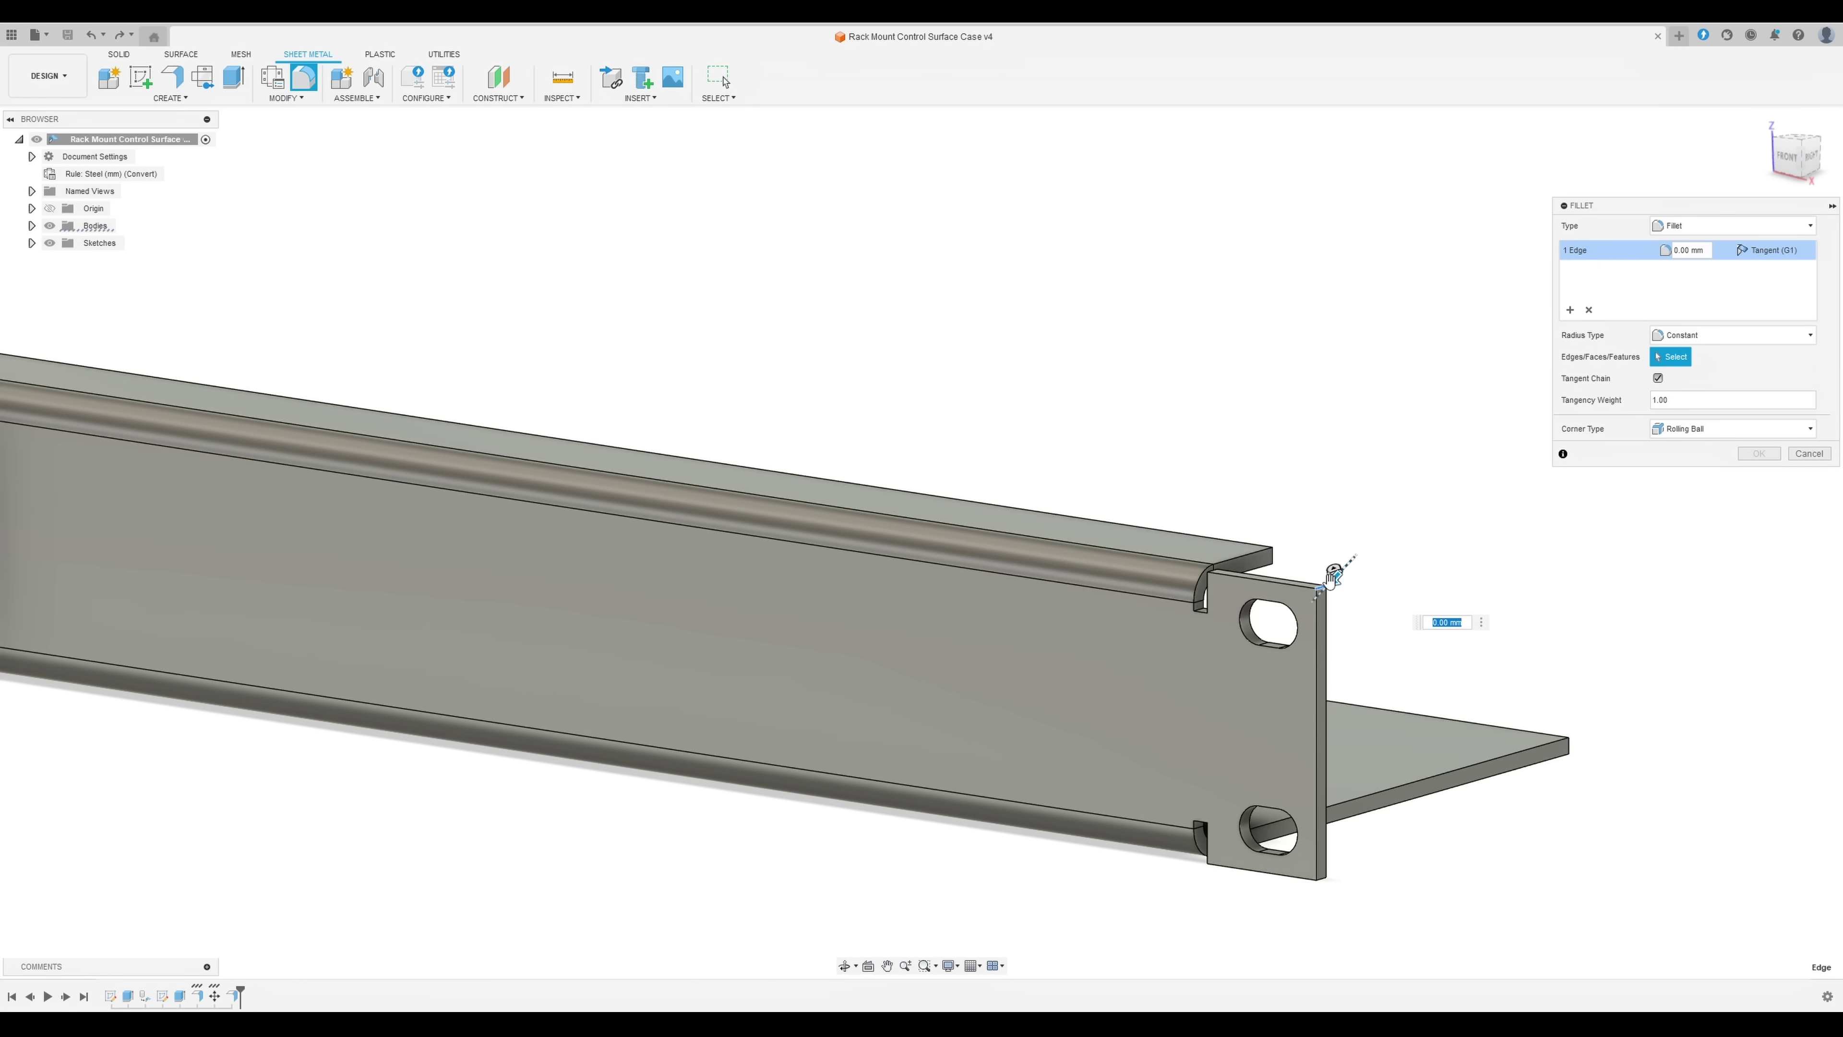
Fillet the four outer corner edges of the front panel's mounting ears with a 5 mm constant radius.
left_click(1322, 879)
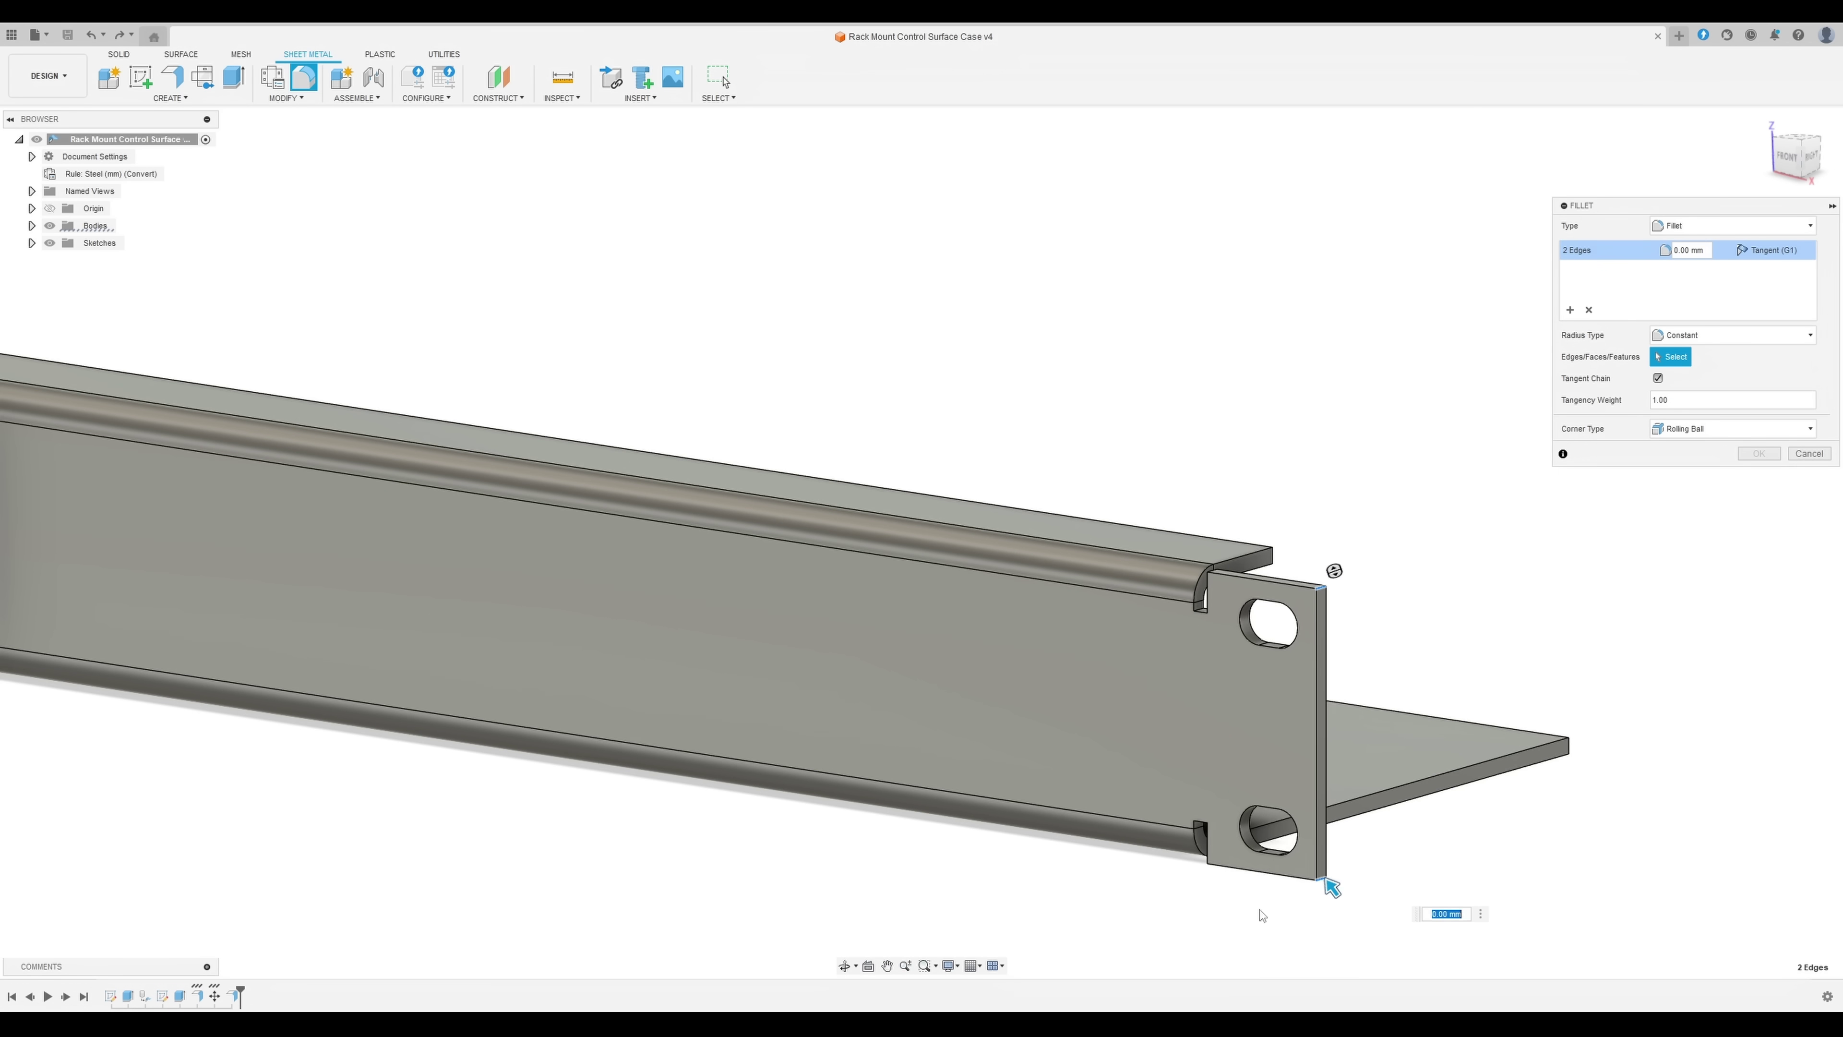
scroll(520, 864, "down", 5)
left_click_drag(334, 415, 769, 596)
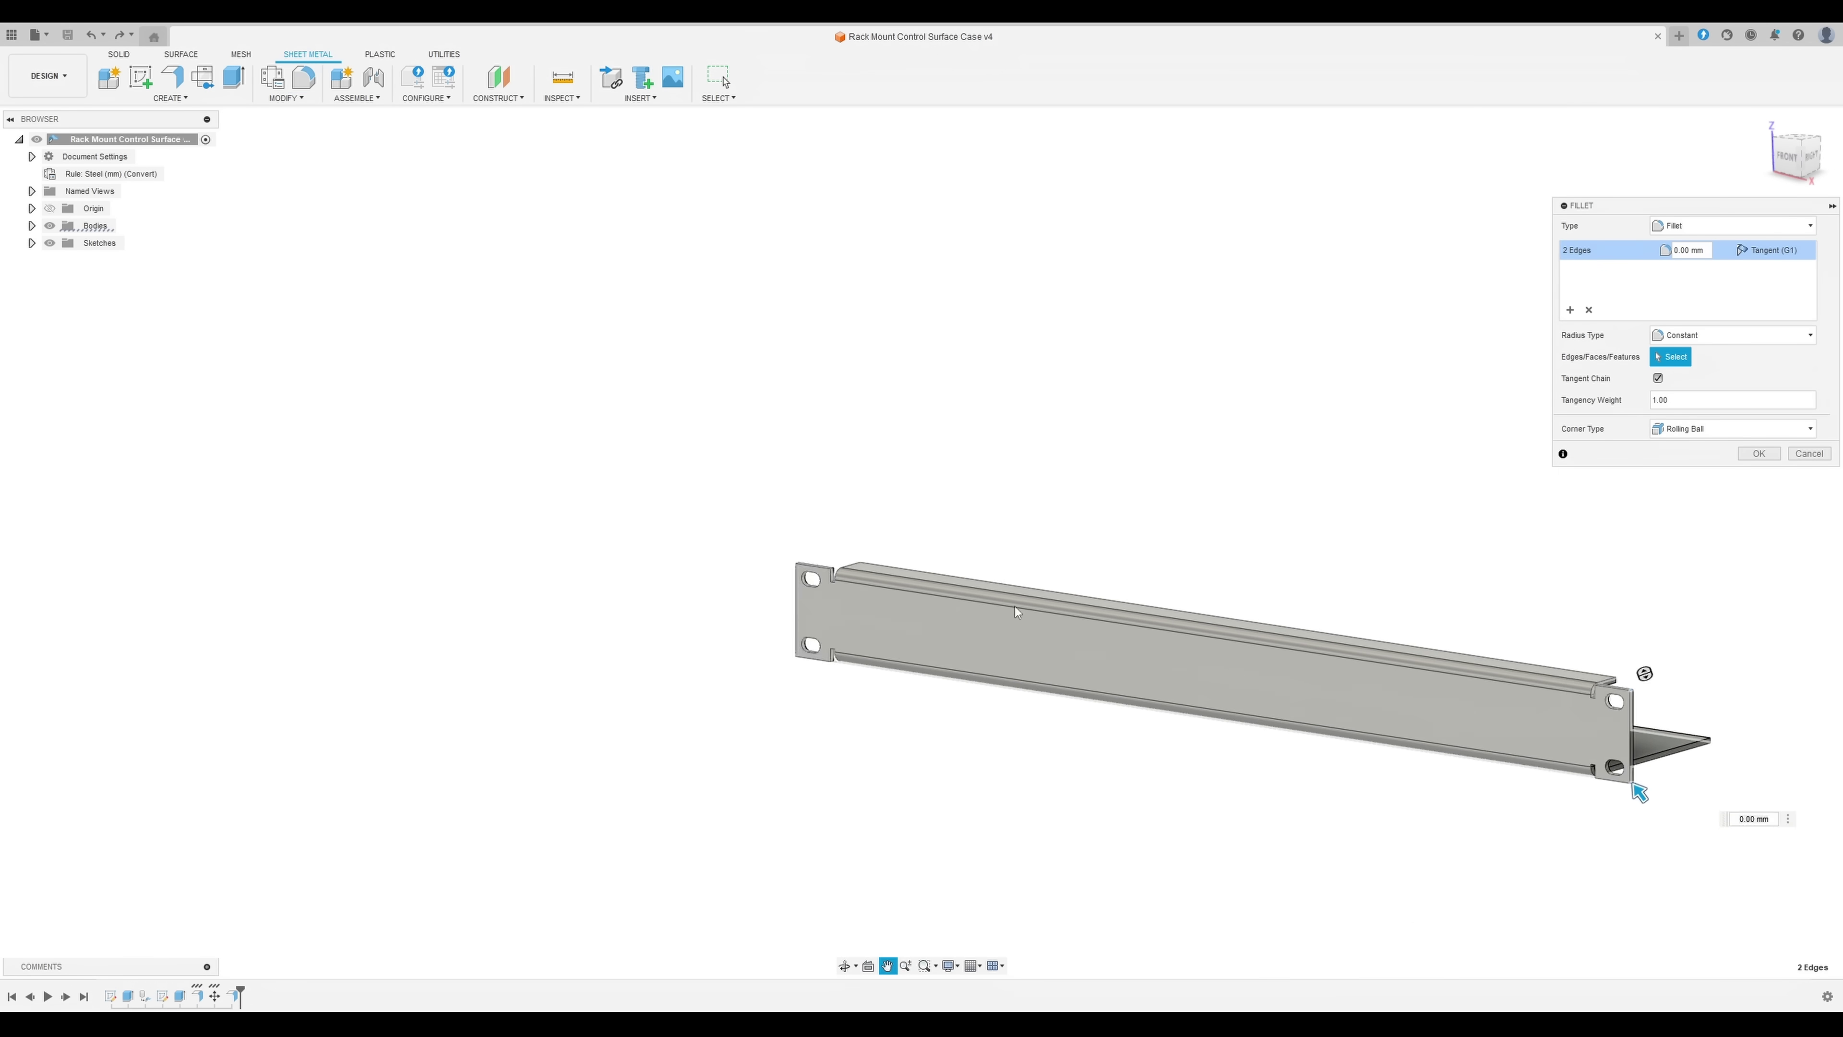
scroll(769, 597, "up", 4)
scroll(769, 597, "up", 3)
left_click(922, 476)
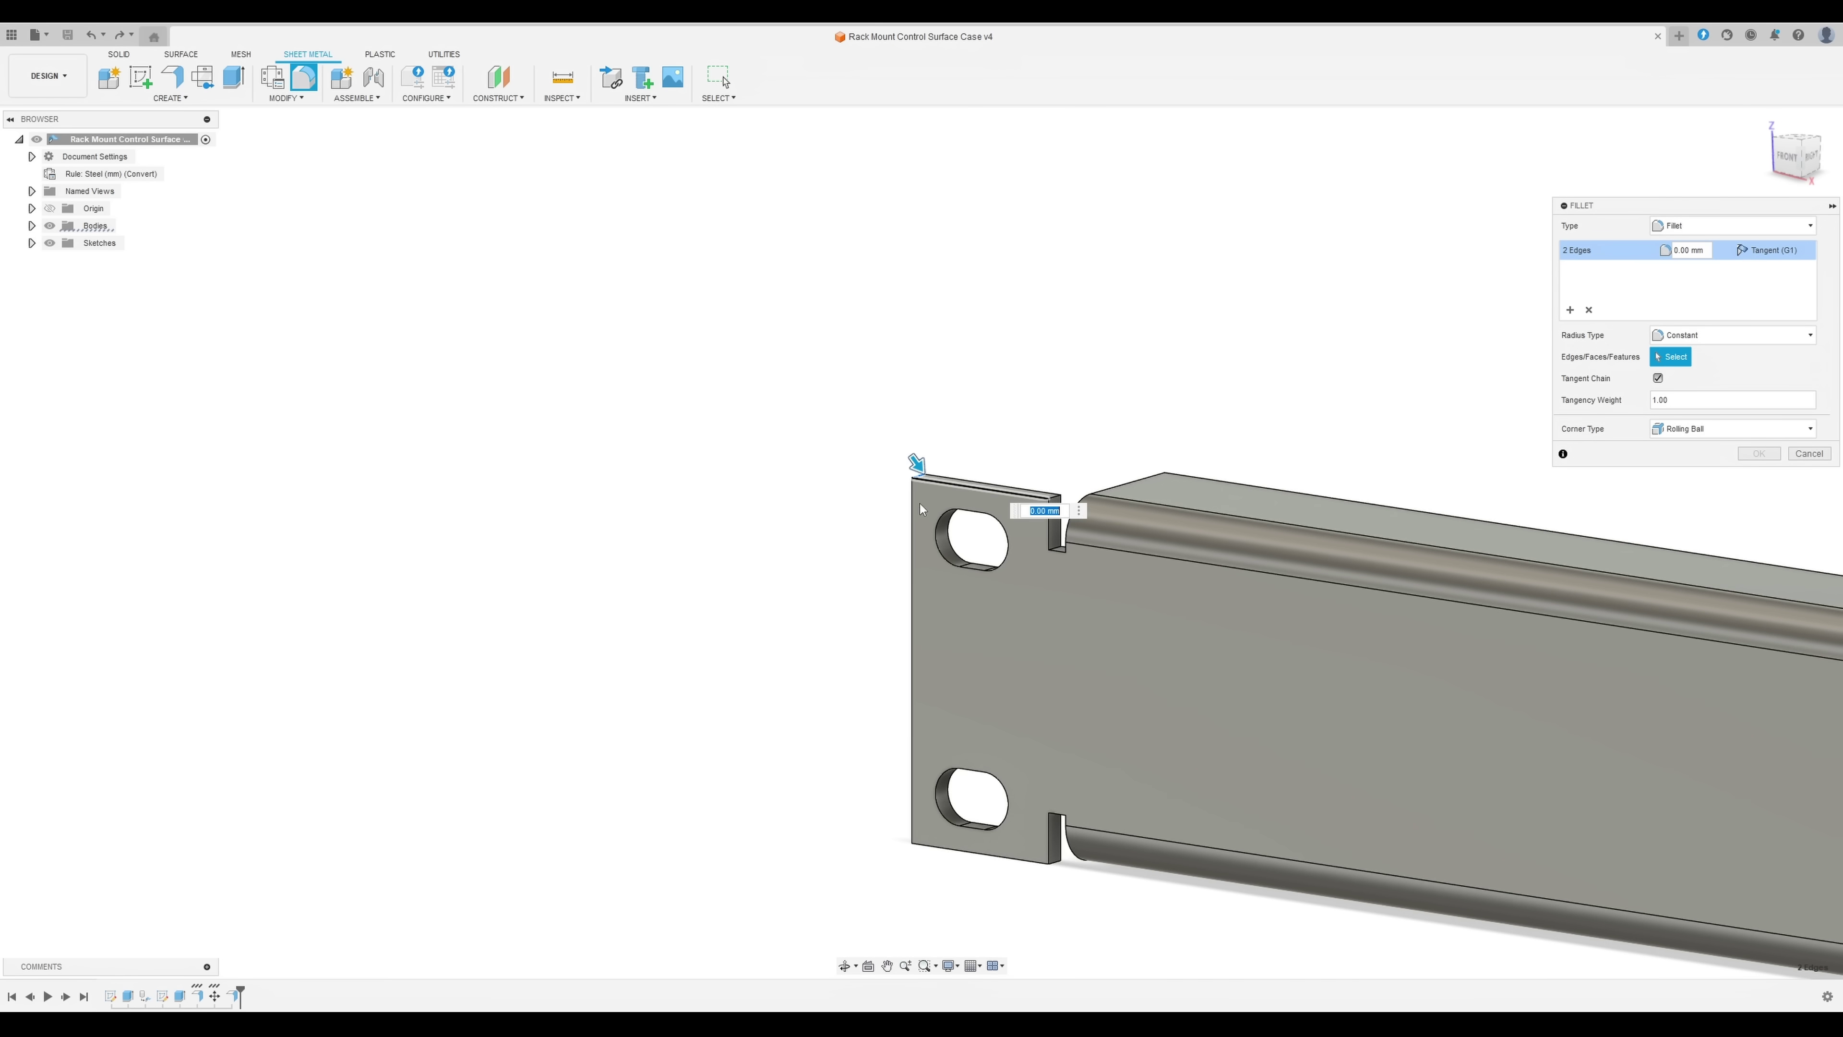
left_click_drag(918, 471, 541, 775)
left_click(538, 778)
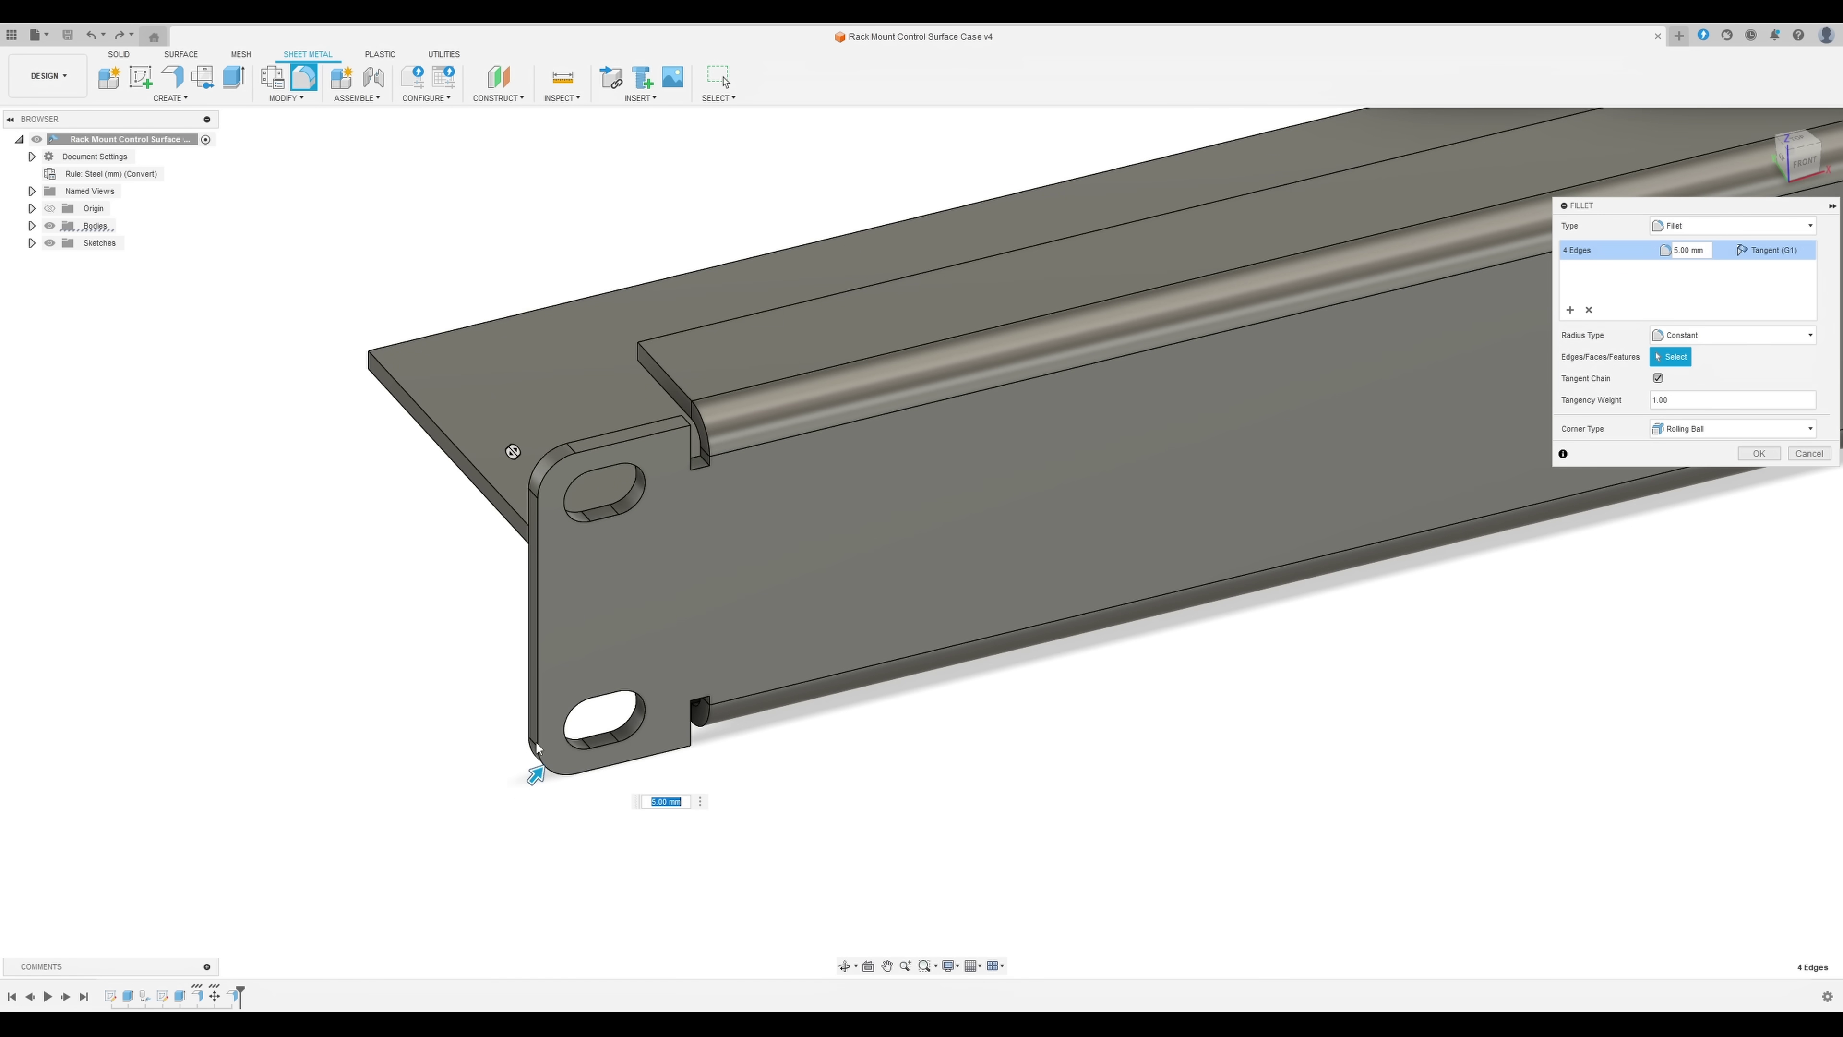
key("Return")
Save the design with the version description "Added fillet".
scroll(958, 542, "down", 5)
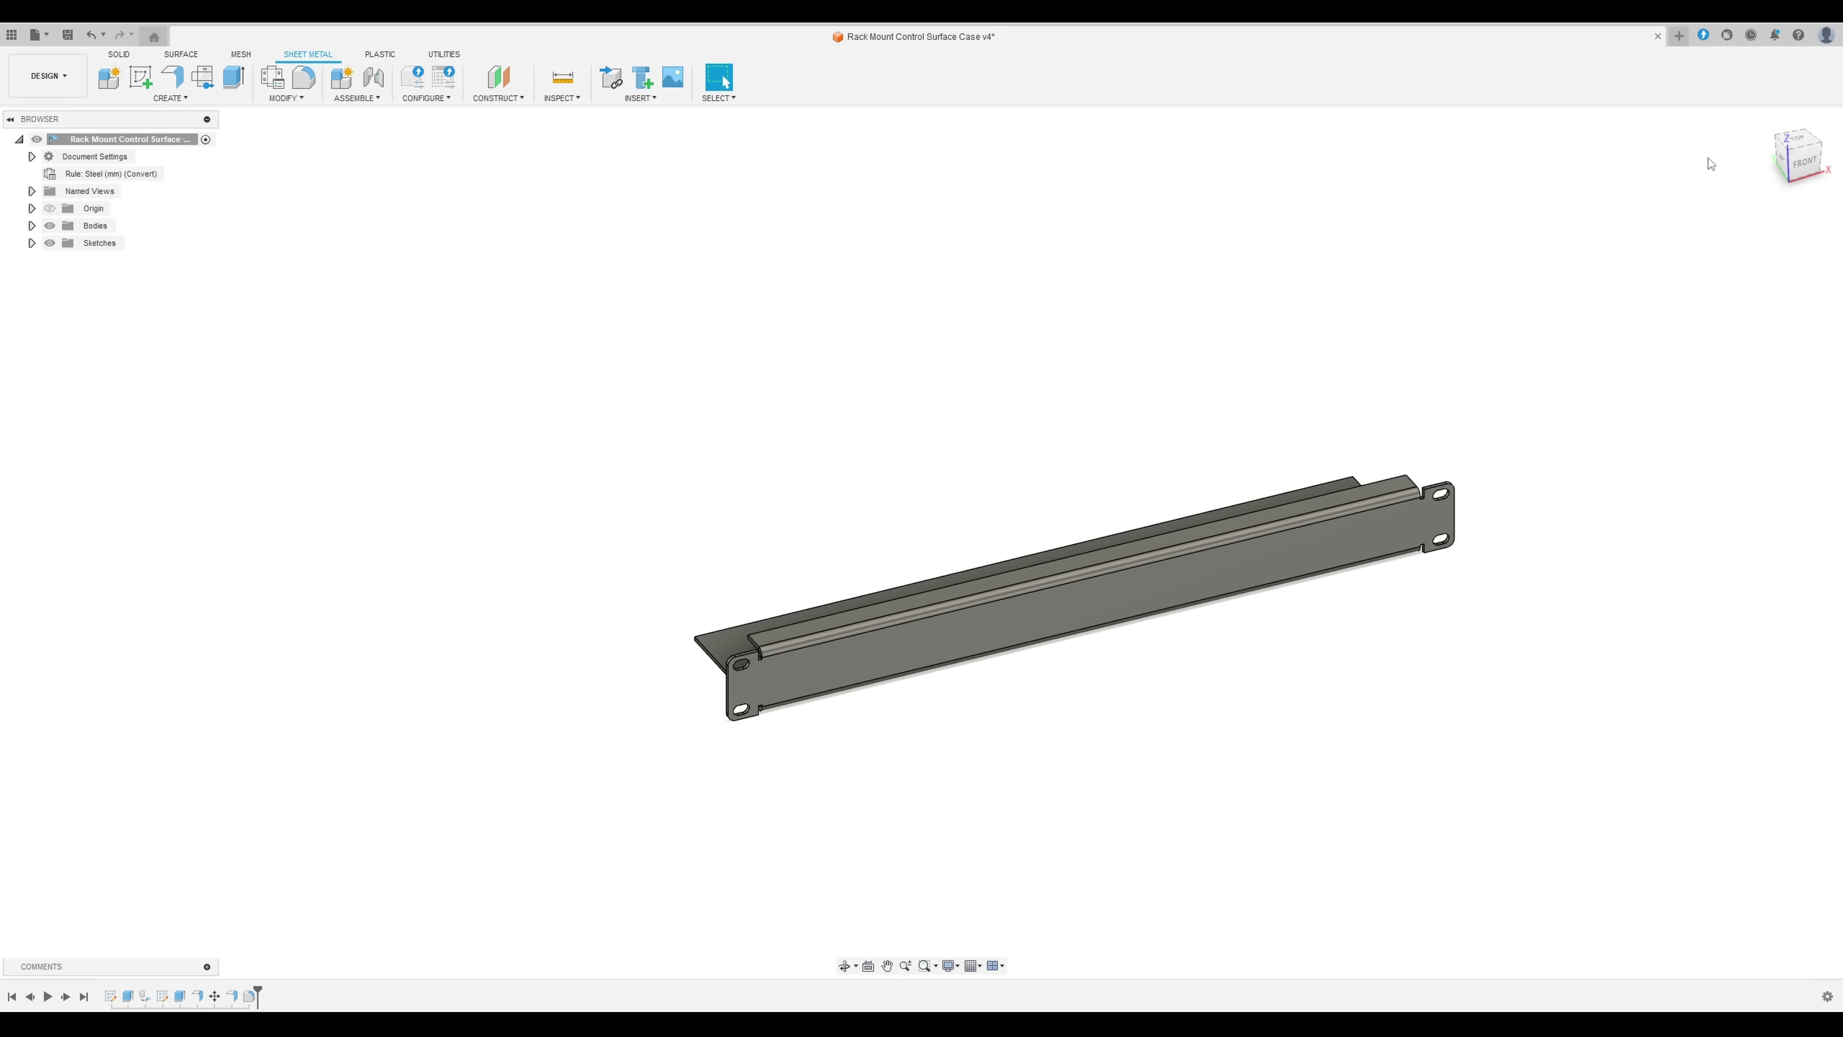
left_click(1762, 117)
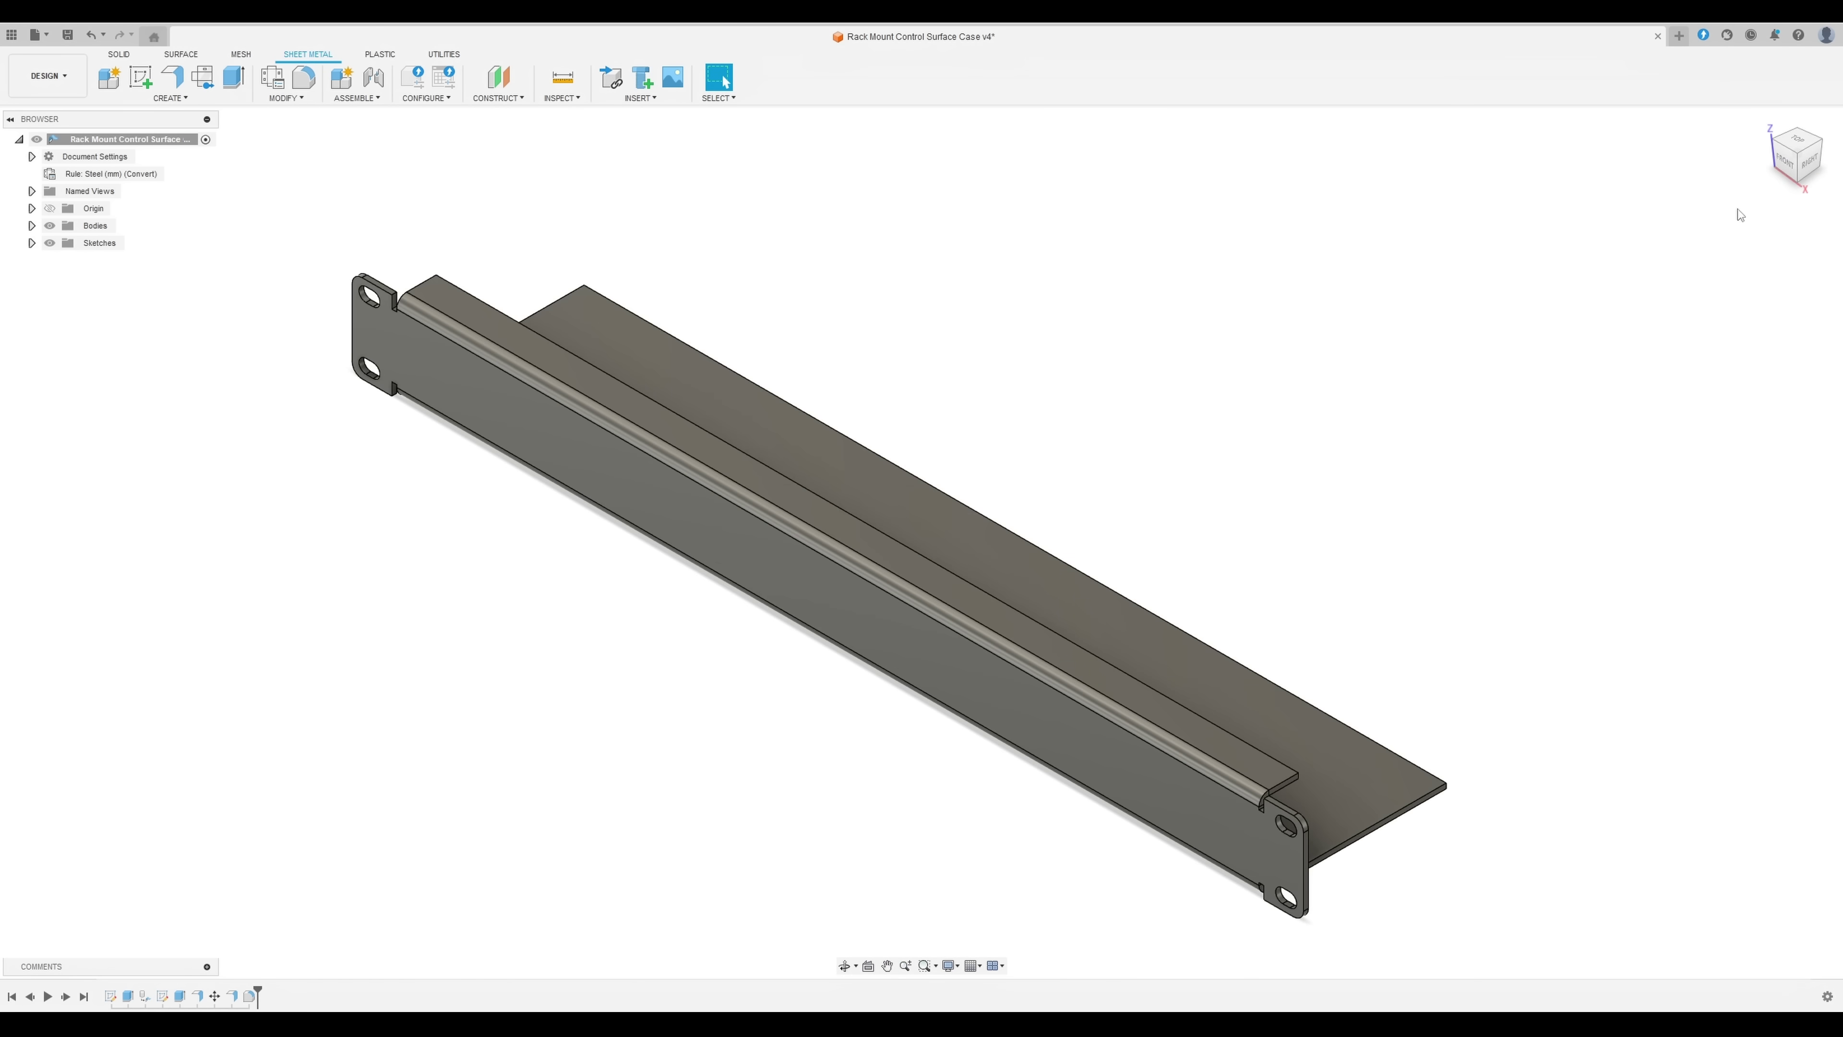
left_click(1822, 139)
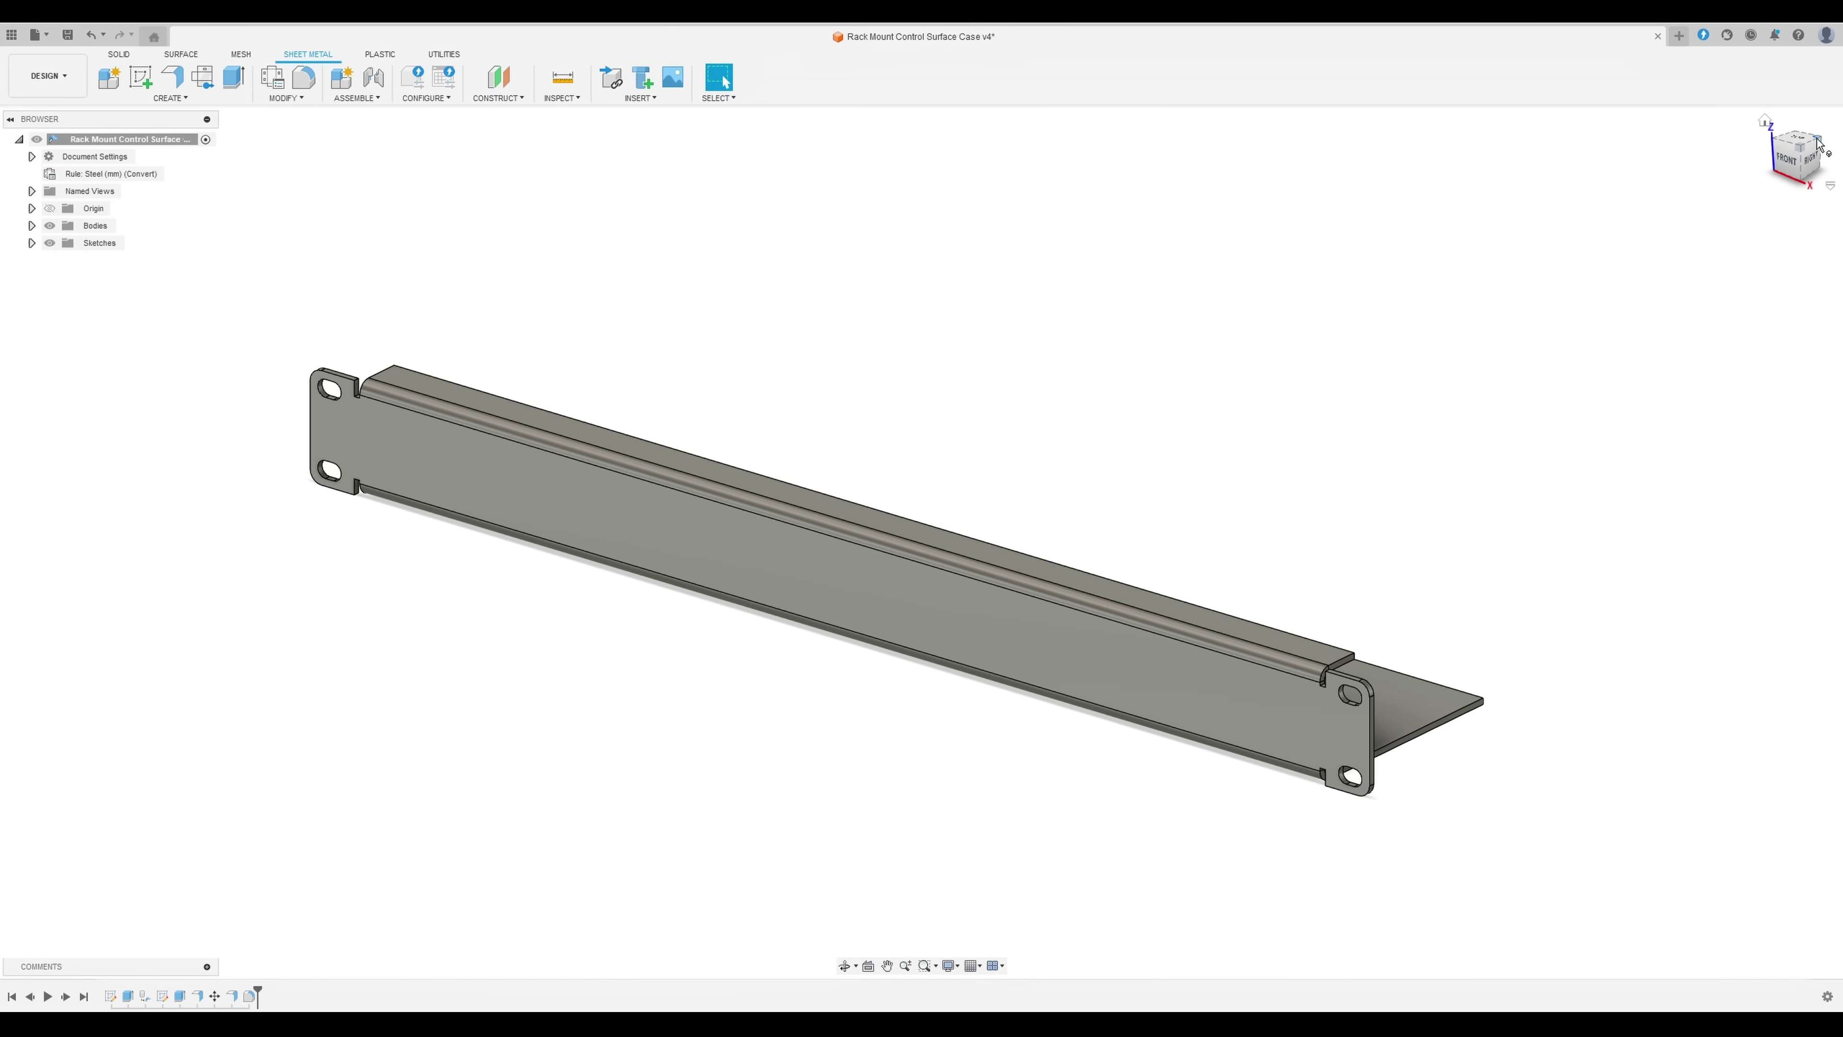
key("ctrl+s")
type("Added fillet")
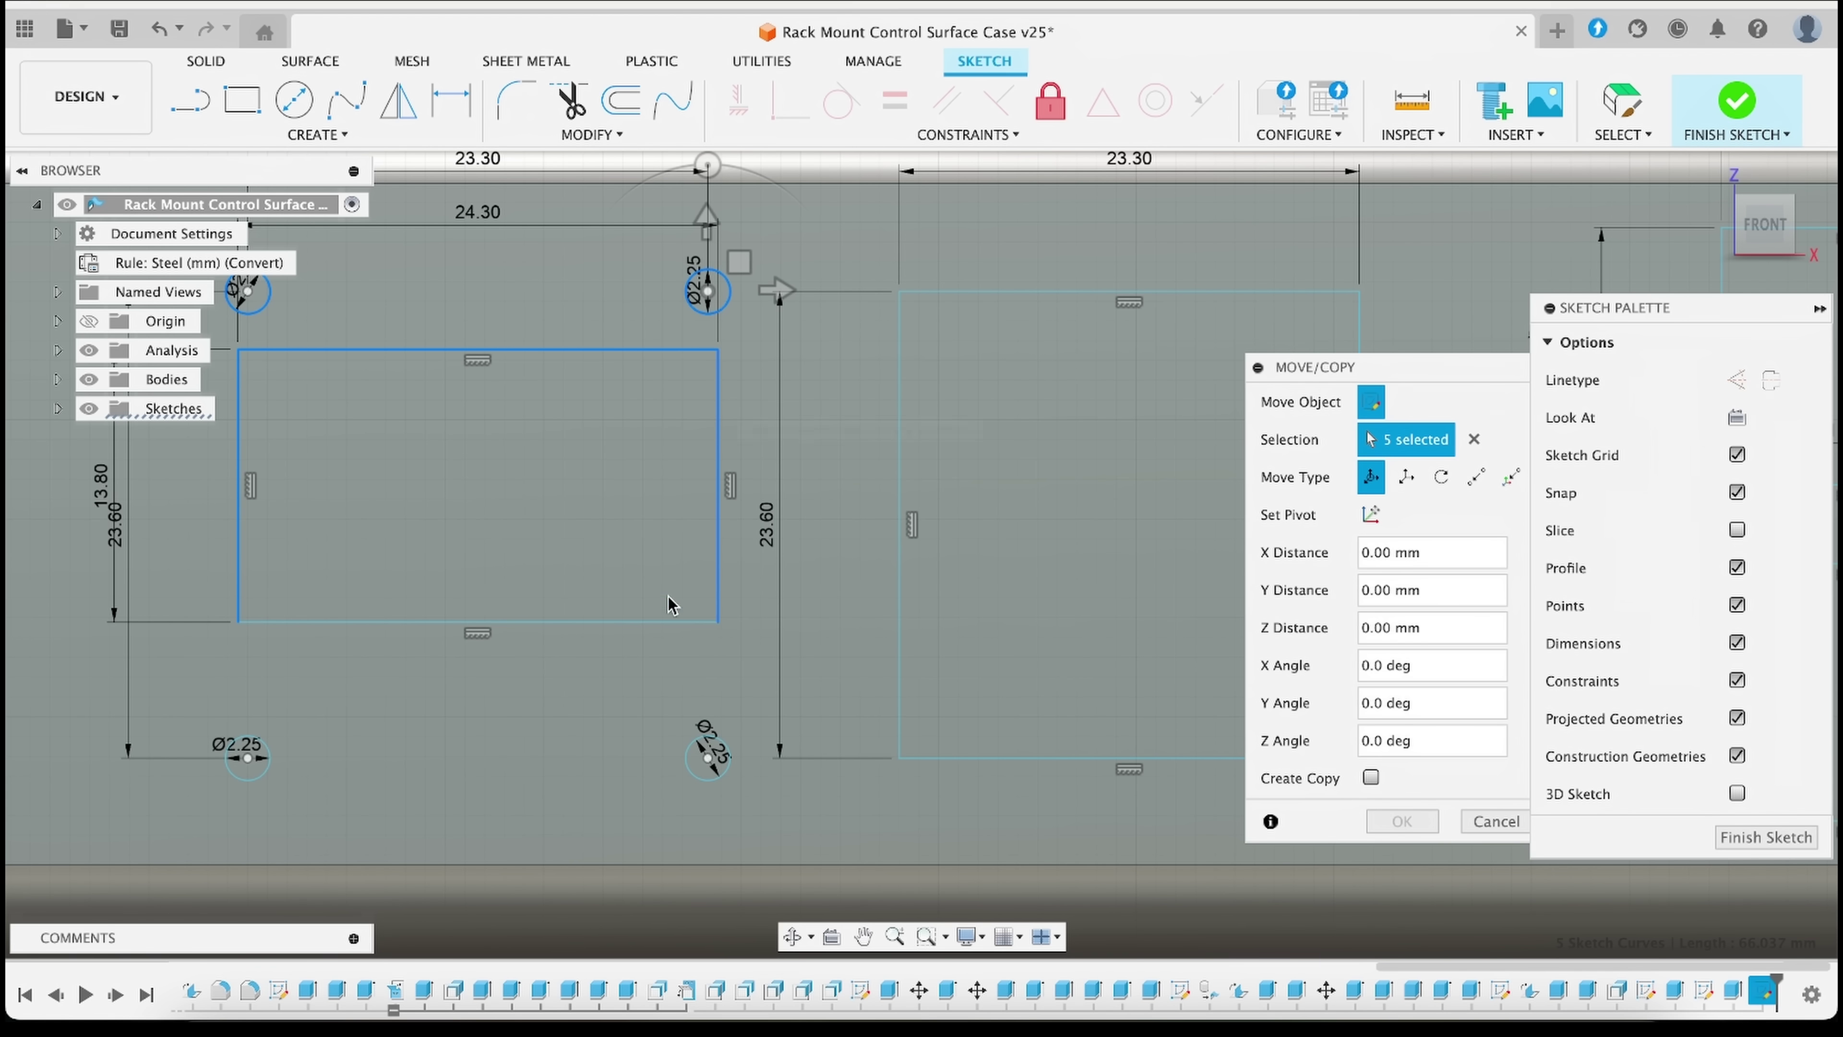
Copy the connector cutout rectangle and its four 2.25 mm screw-hole circles 33 mm along X onto the neighbouring guide rectangle.
left_click(709, 780)
left_click(248, 780)
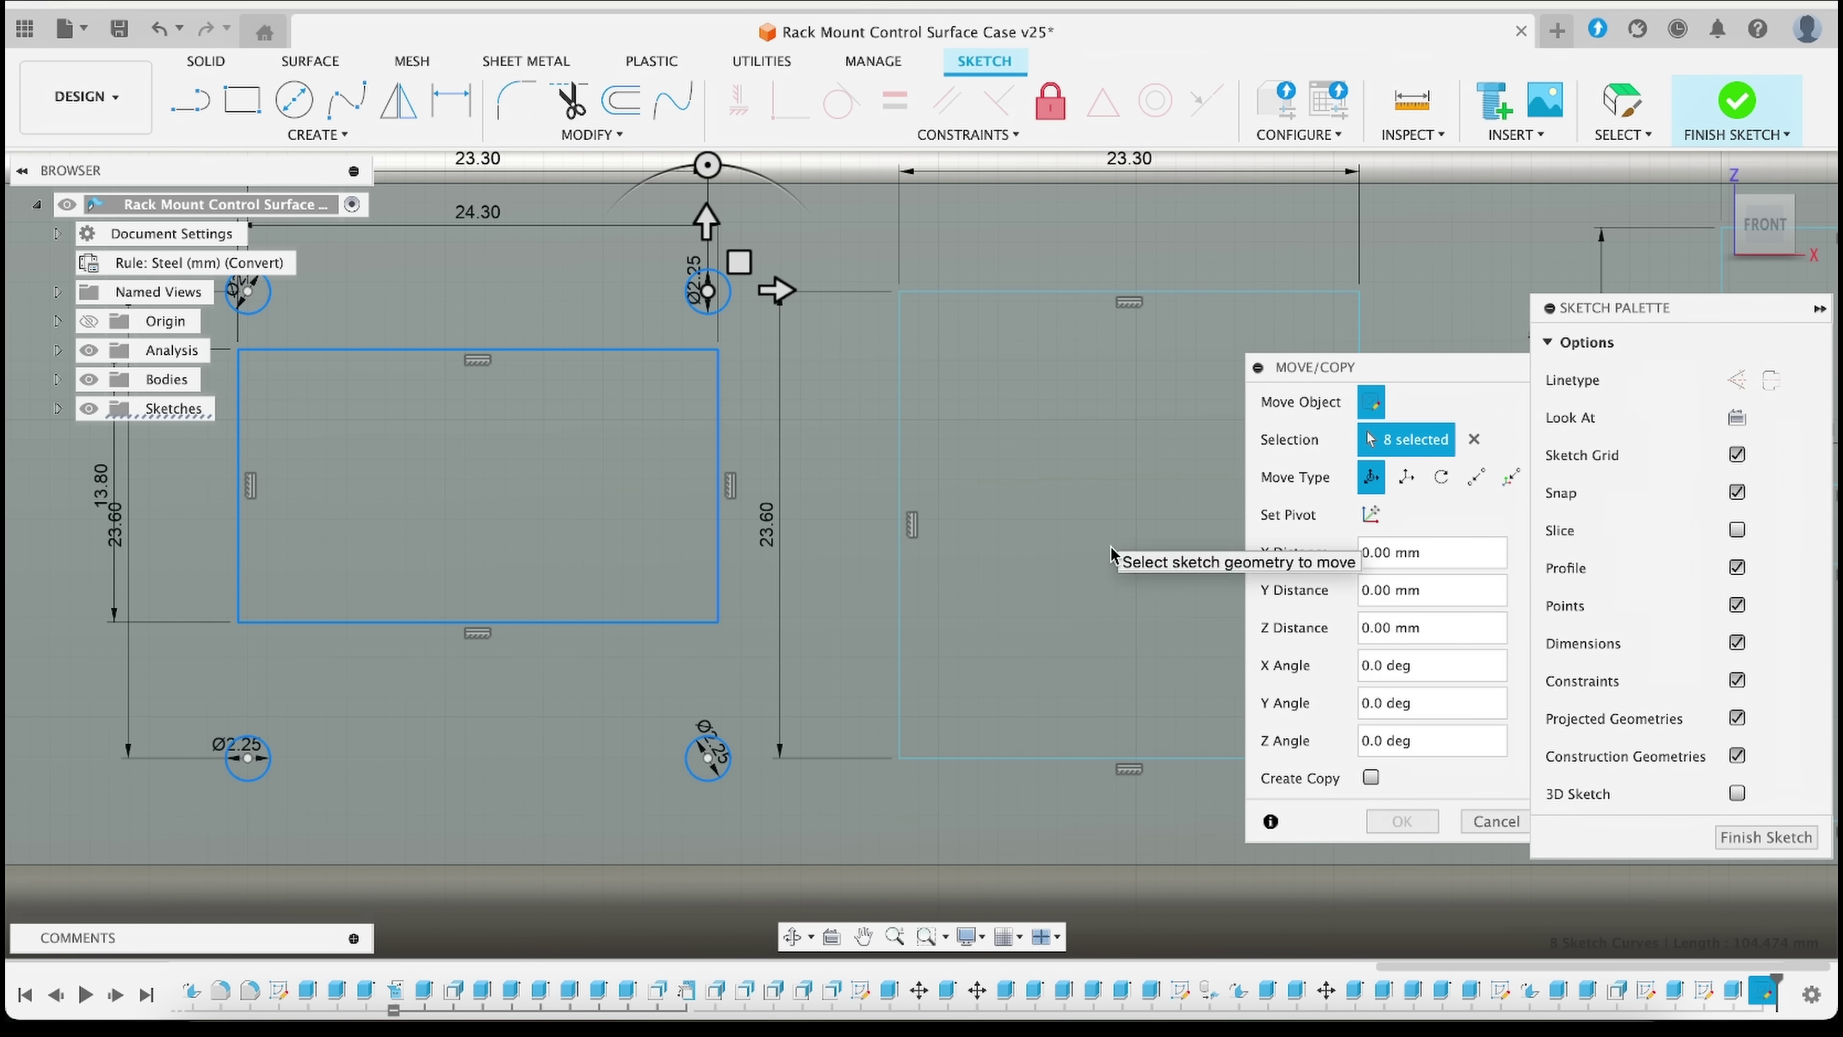
left_click(1370, 778)
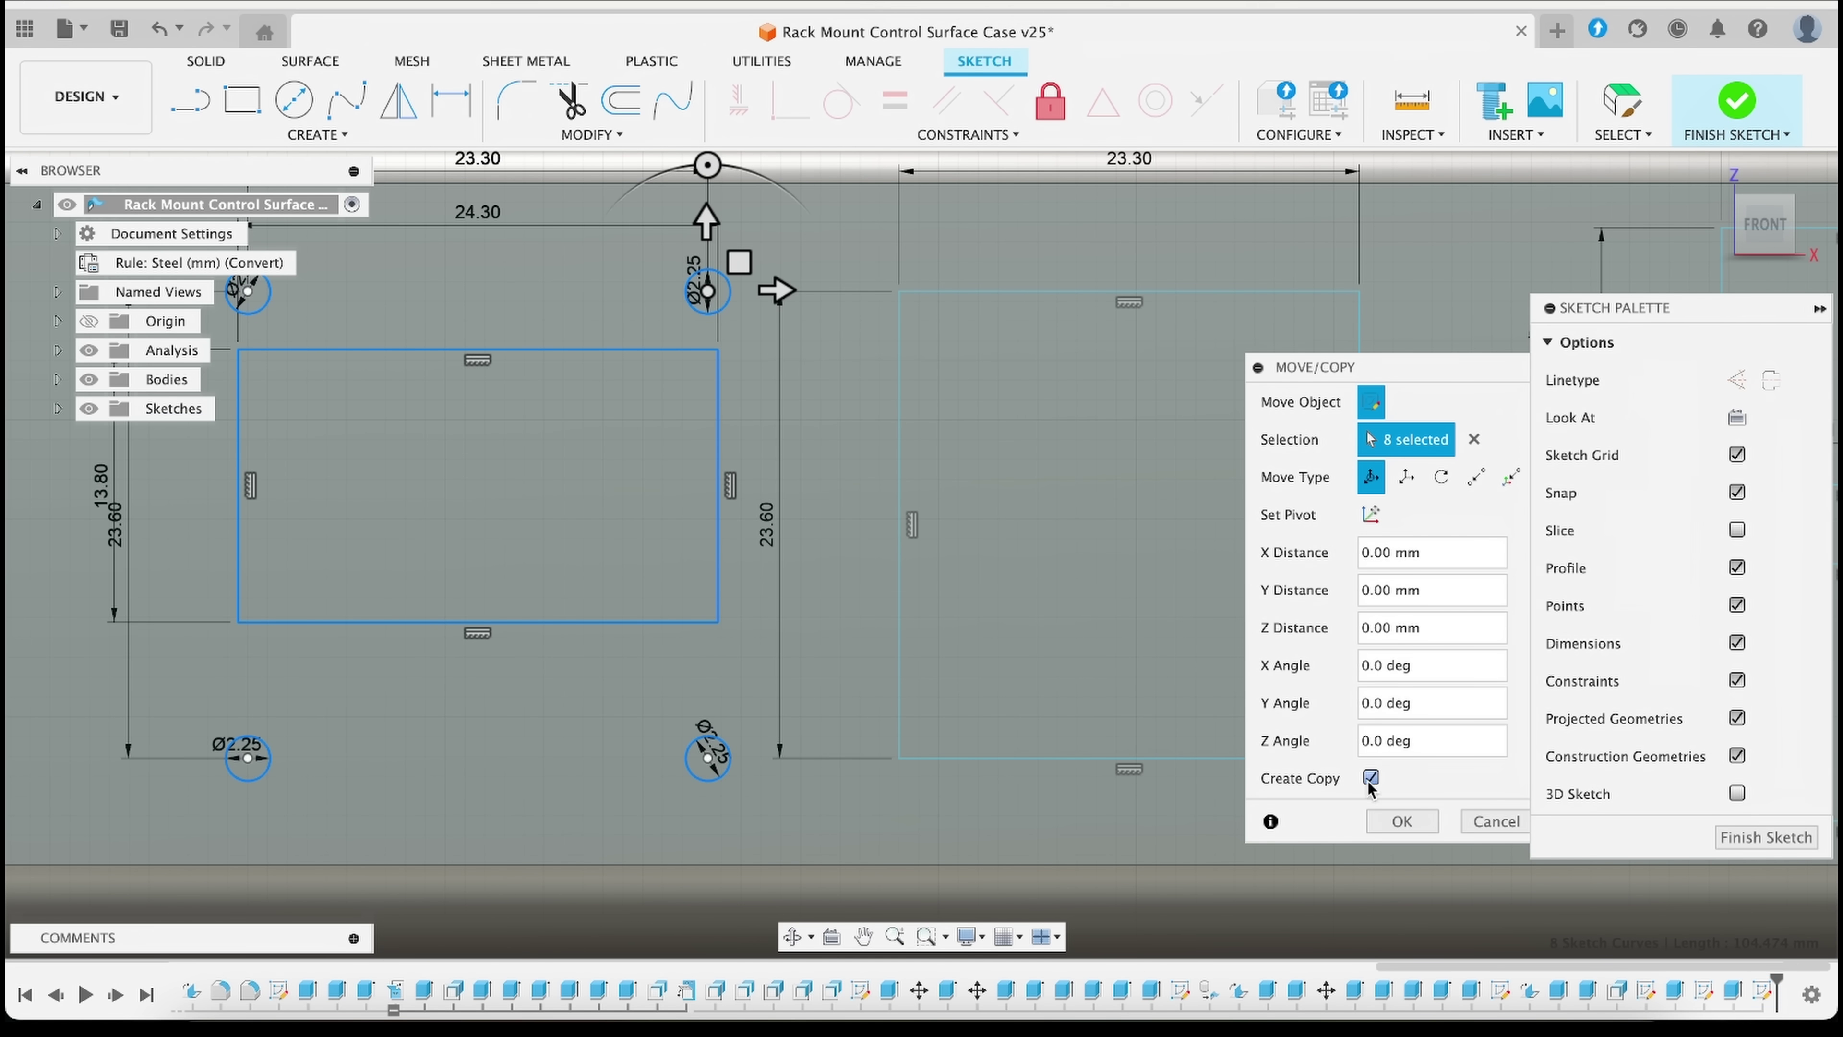
left_click(791, 285)
type("33")
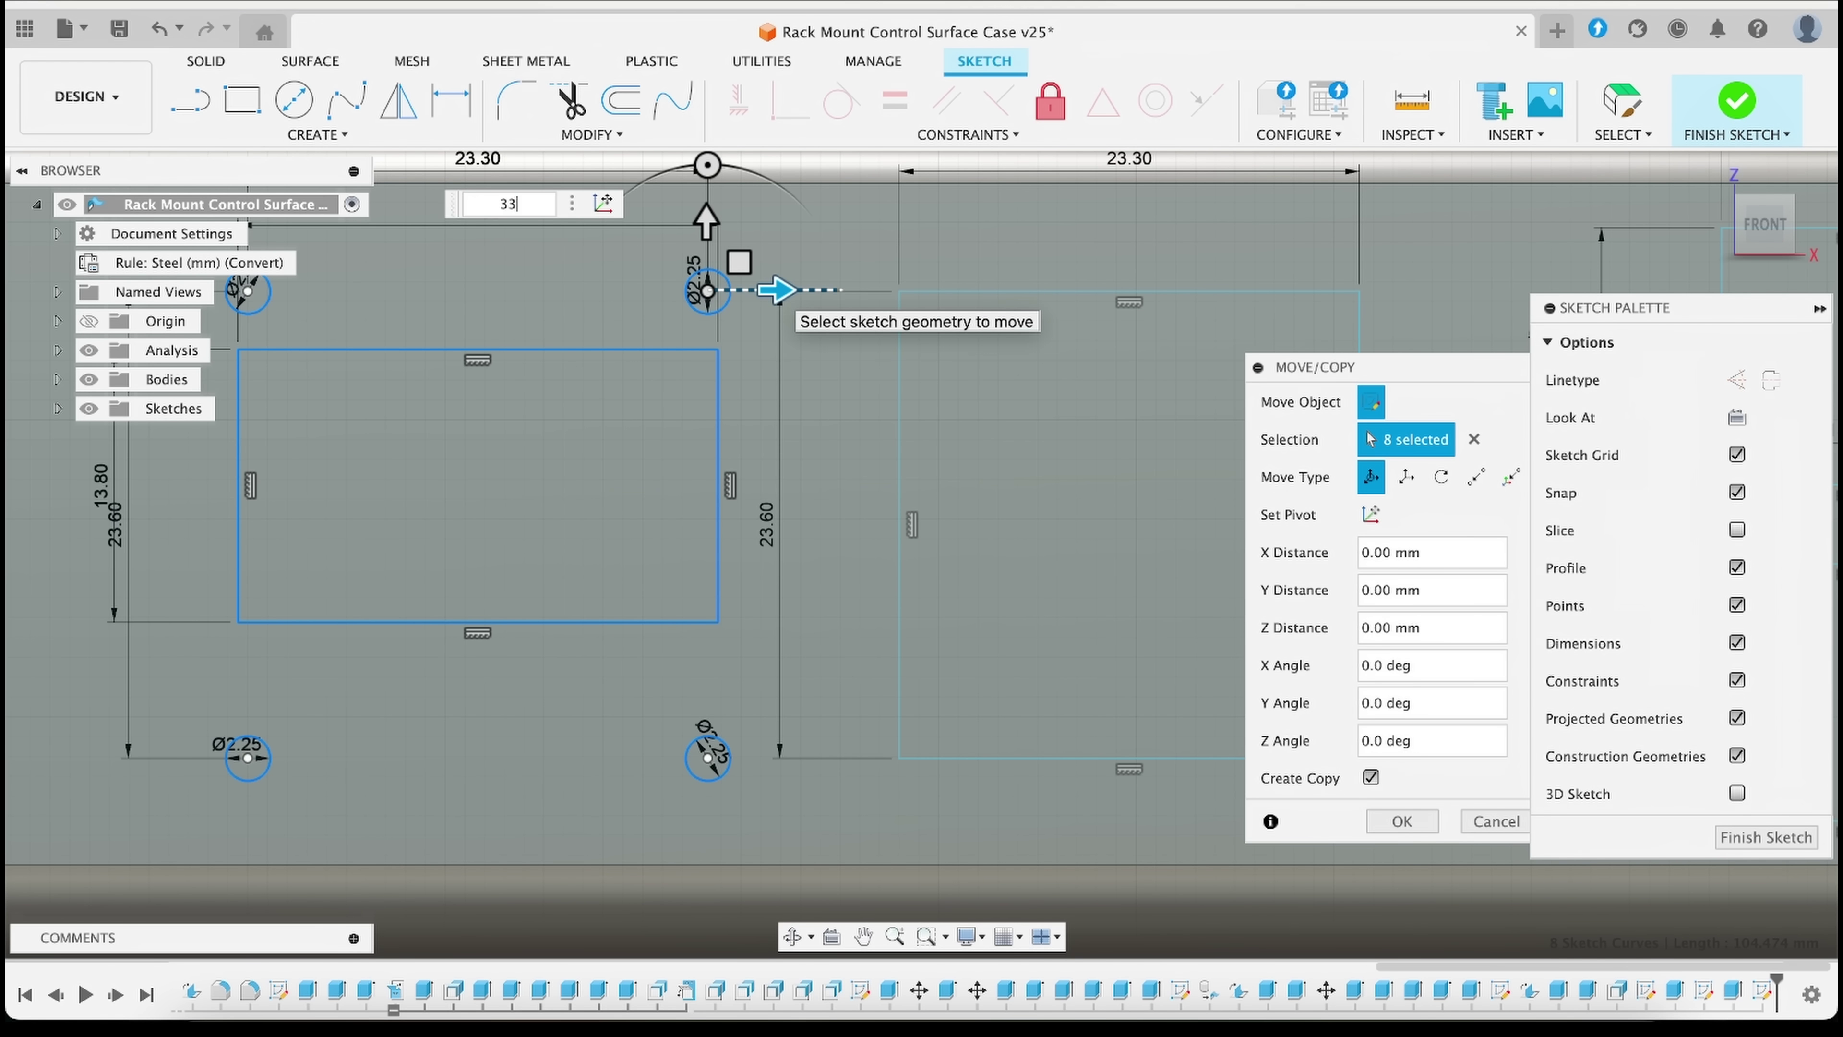
key("Return")
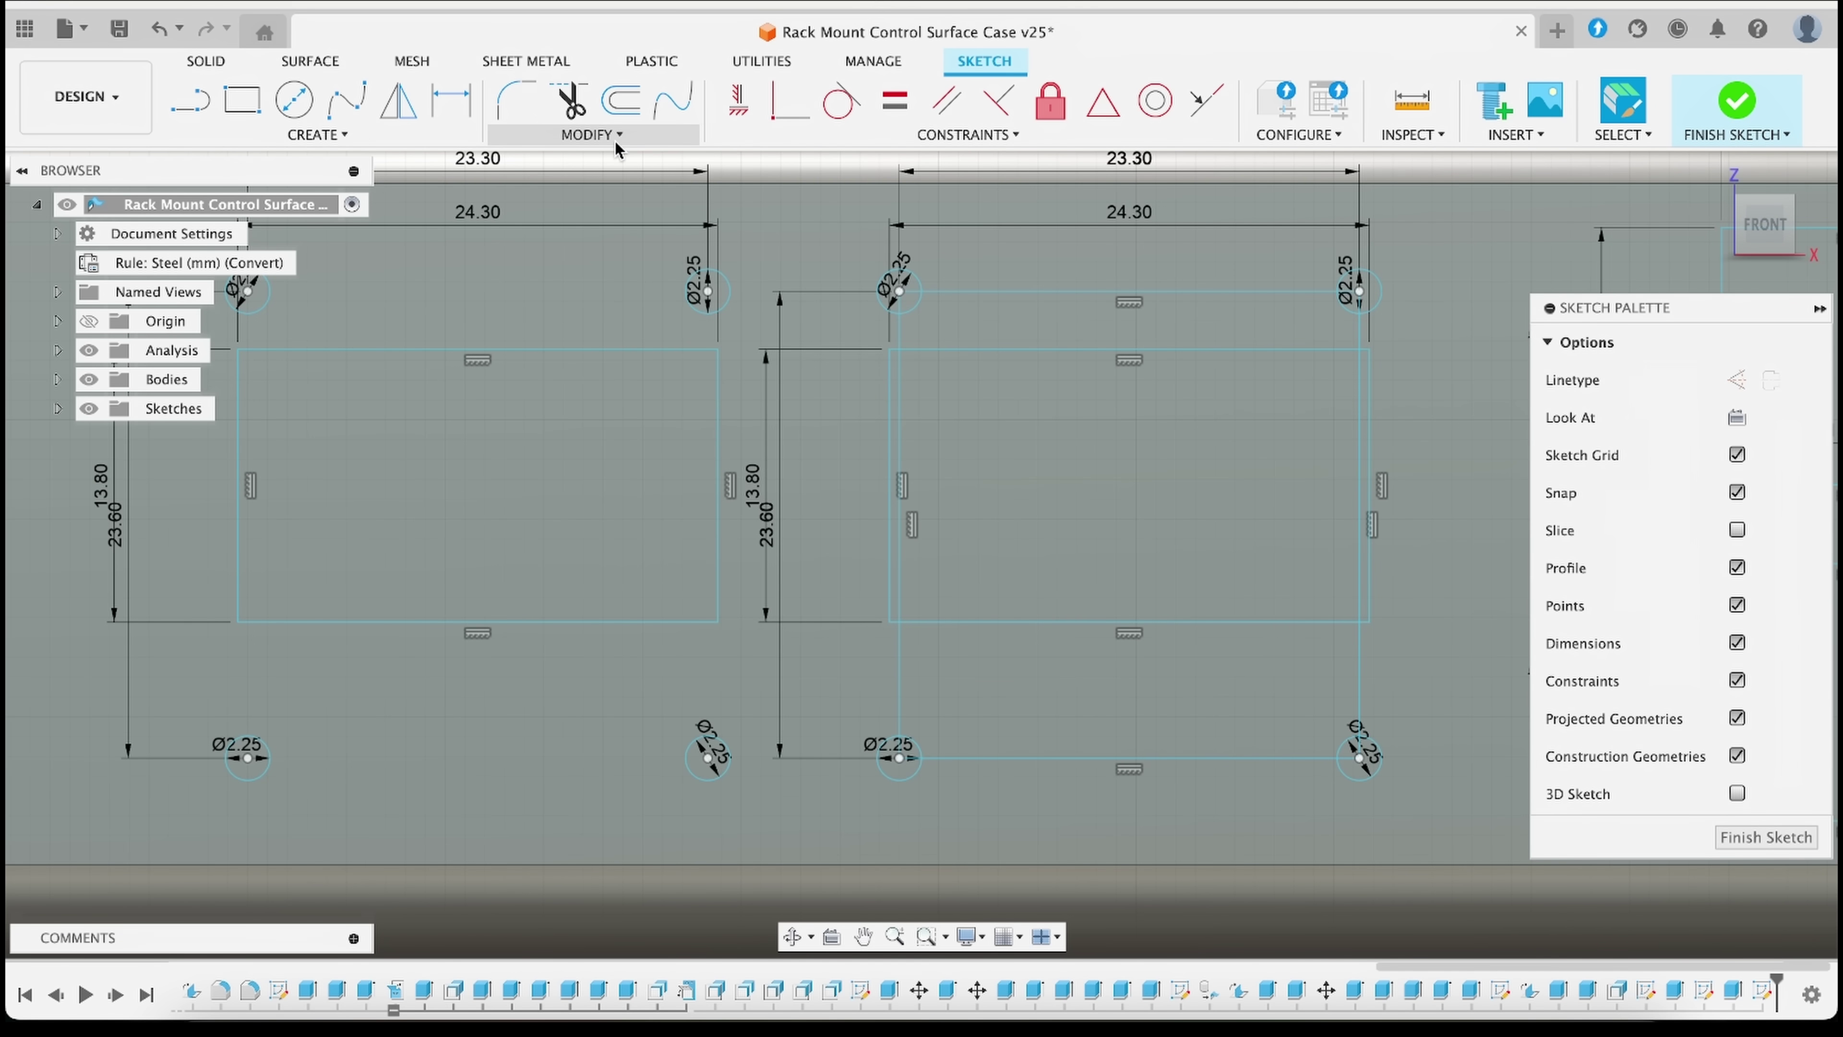
Delete the four lines of the guide rectangle joining the screw-hole centres of the copied cutout.
scroll(936, 827, "down", 5)
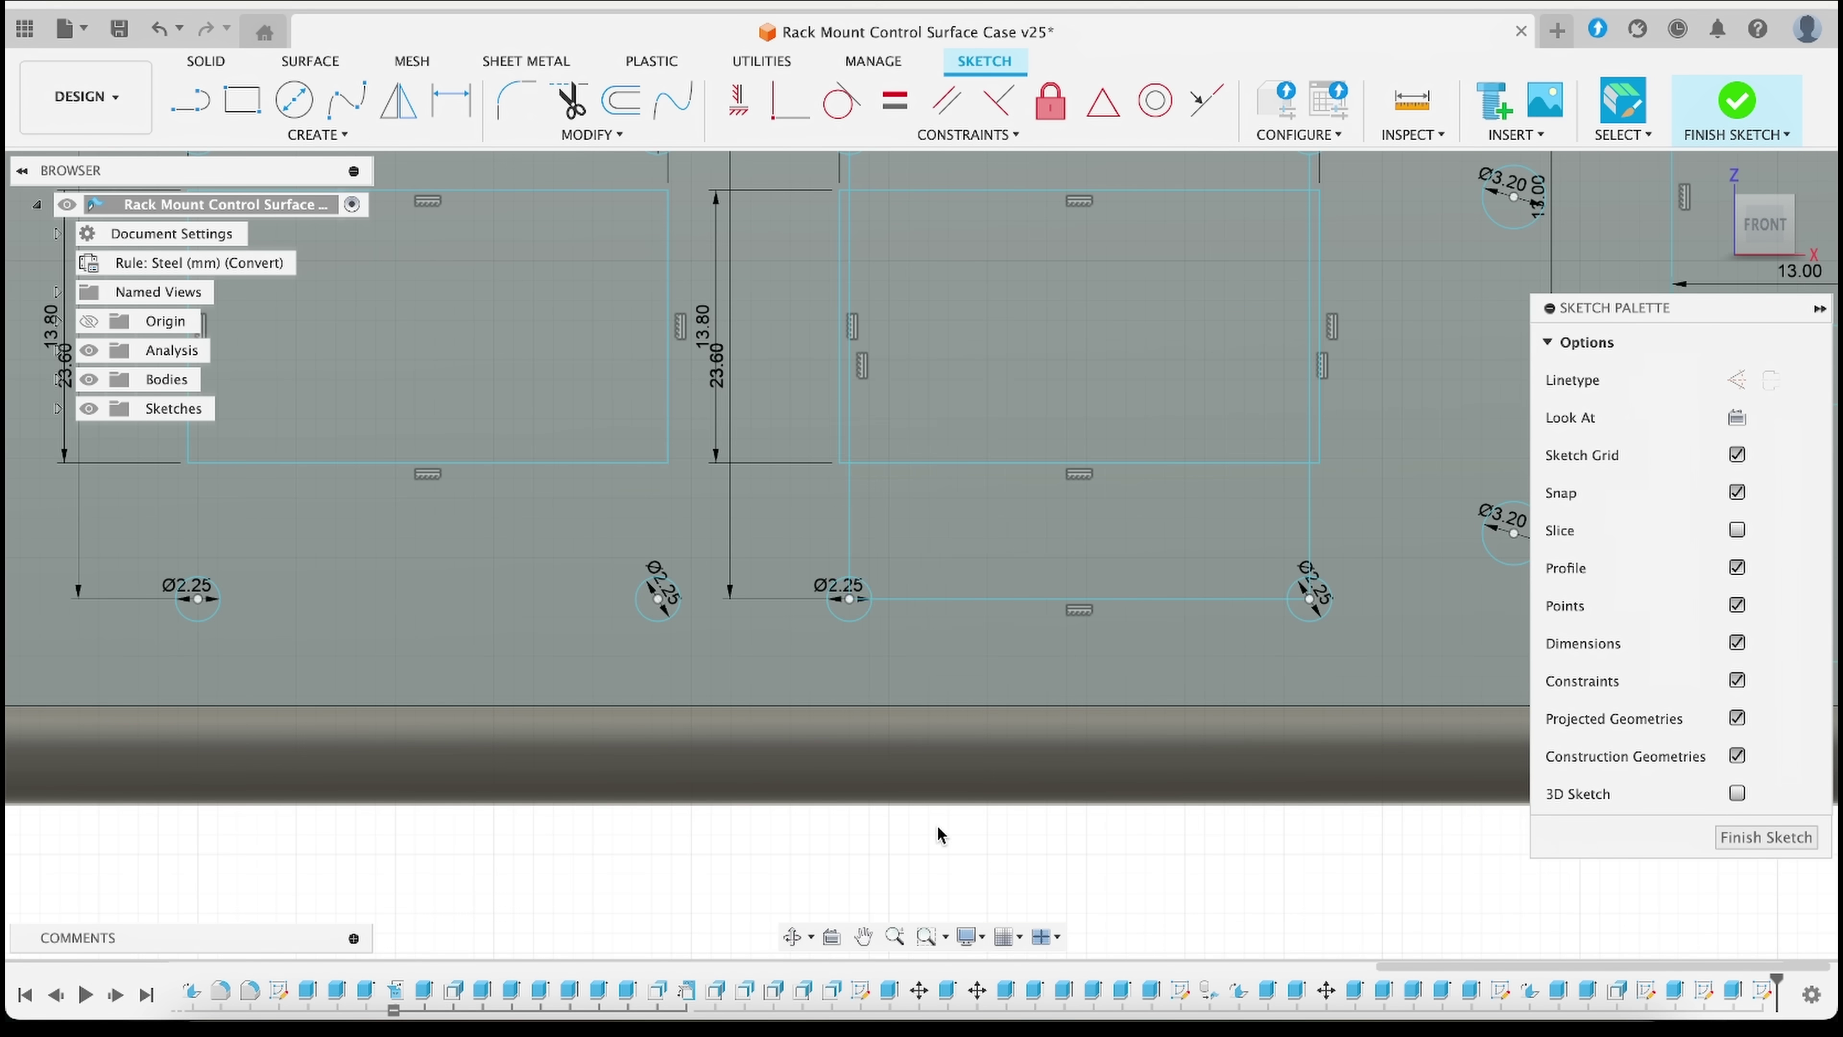
right_click(936, 827)
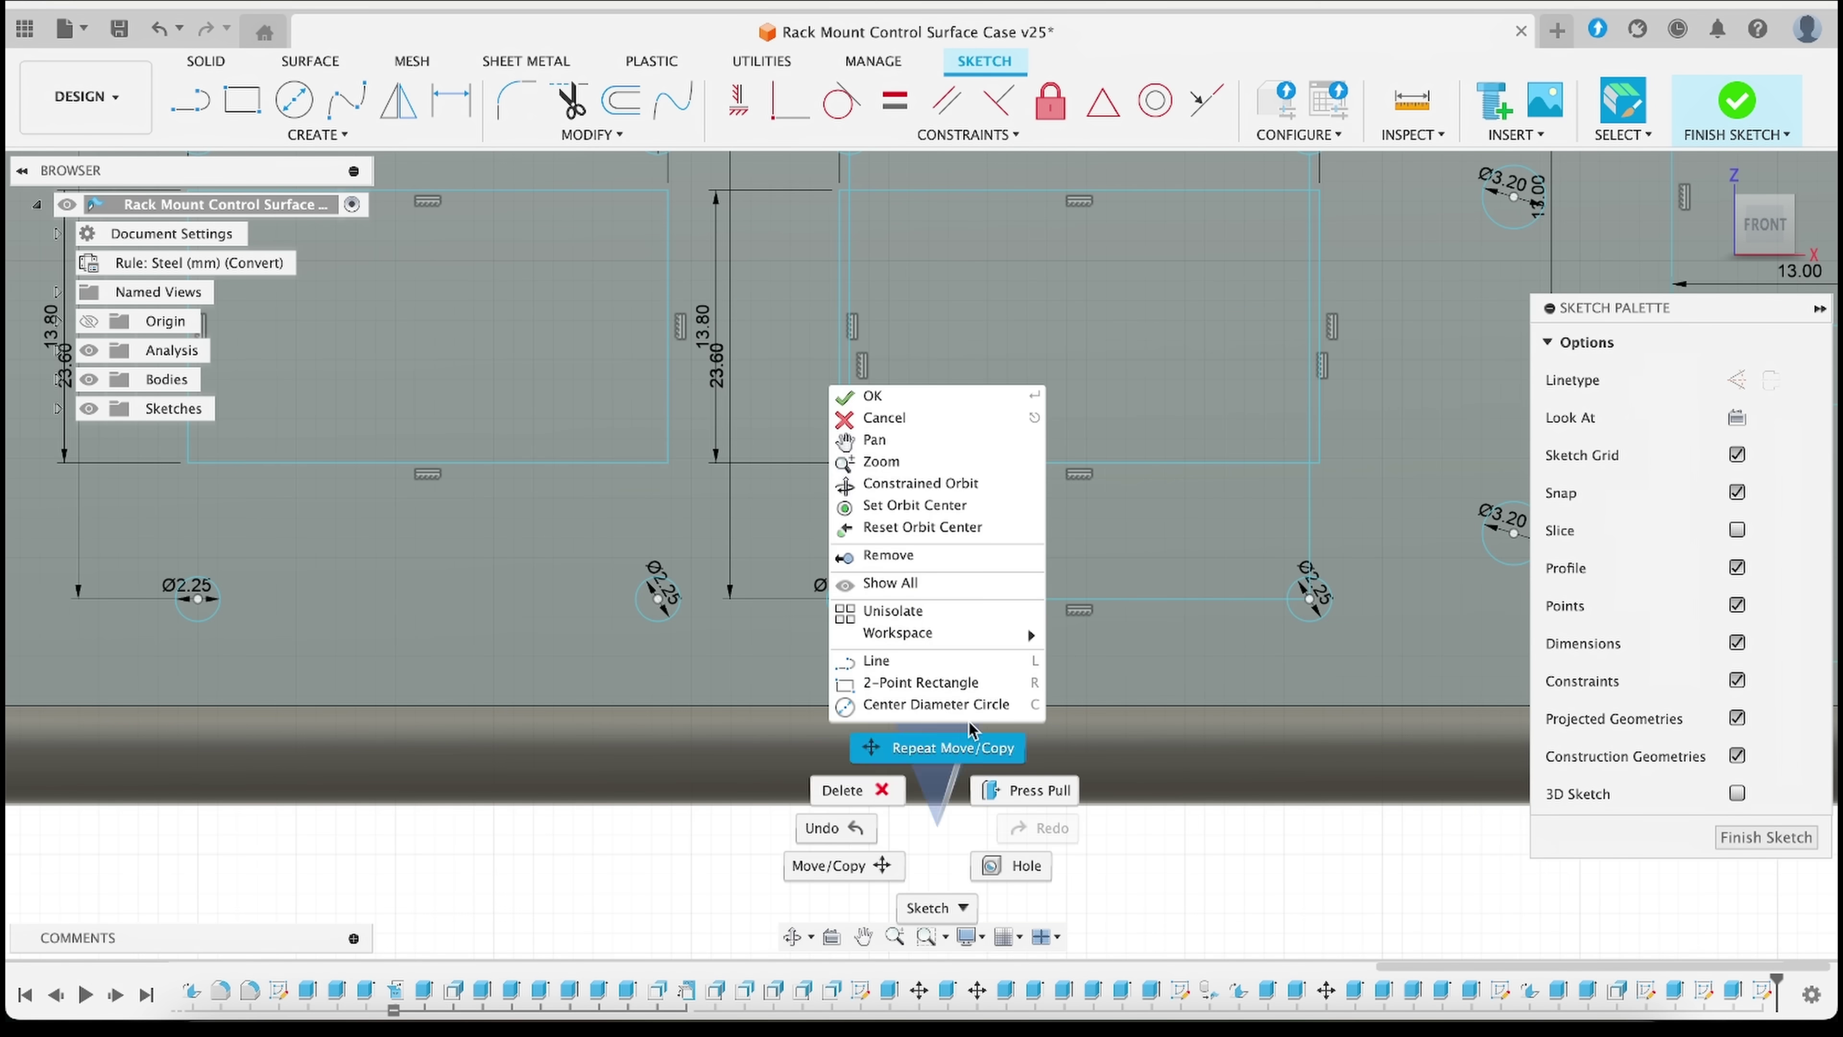
left_click(845, 789)
left_click(978, 598)
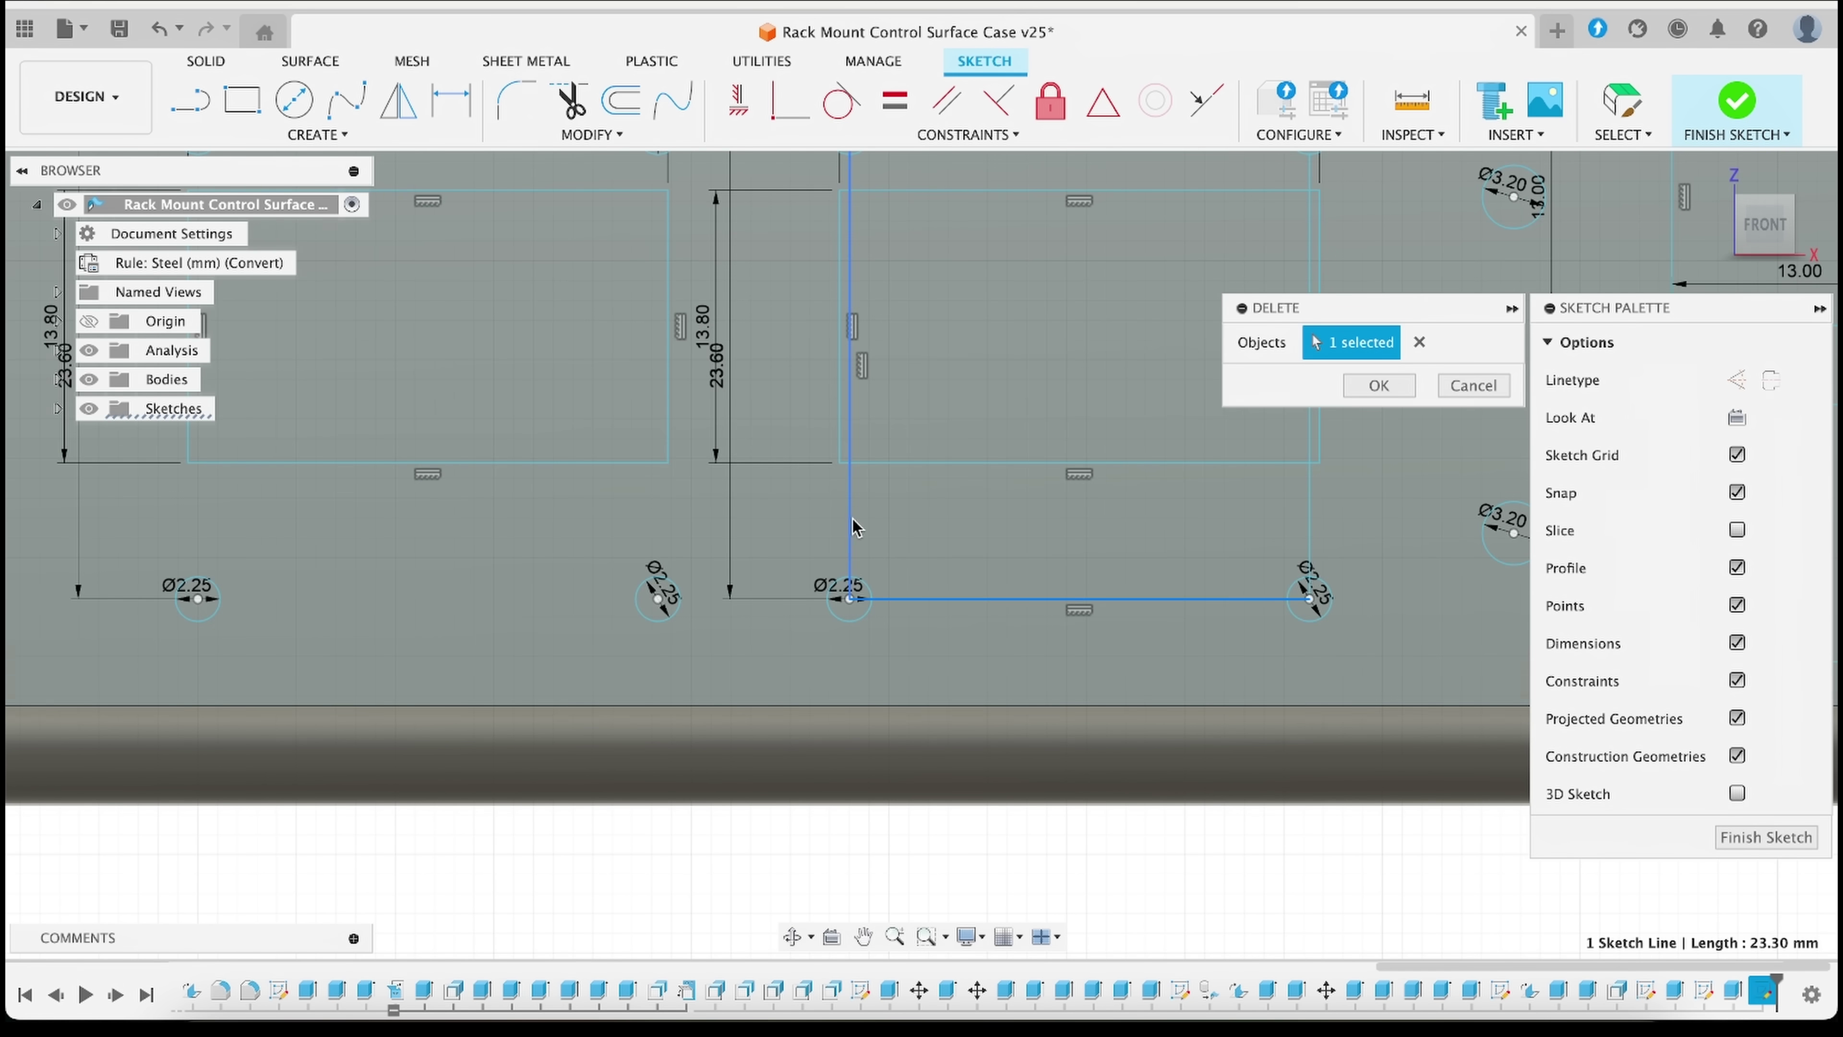
left_click(850, 524)
left_click(1309, 504)
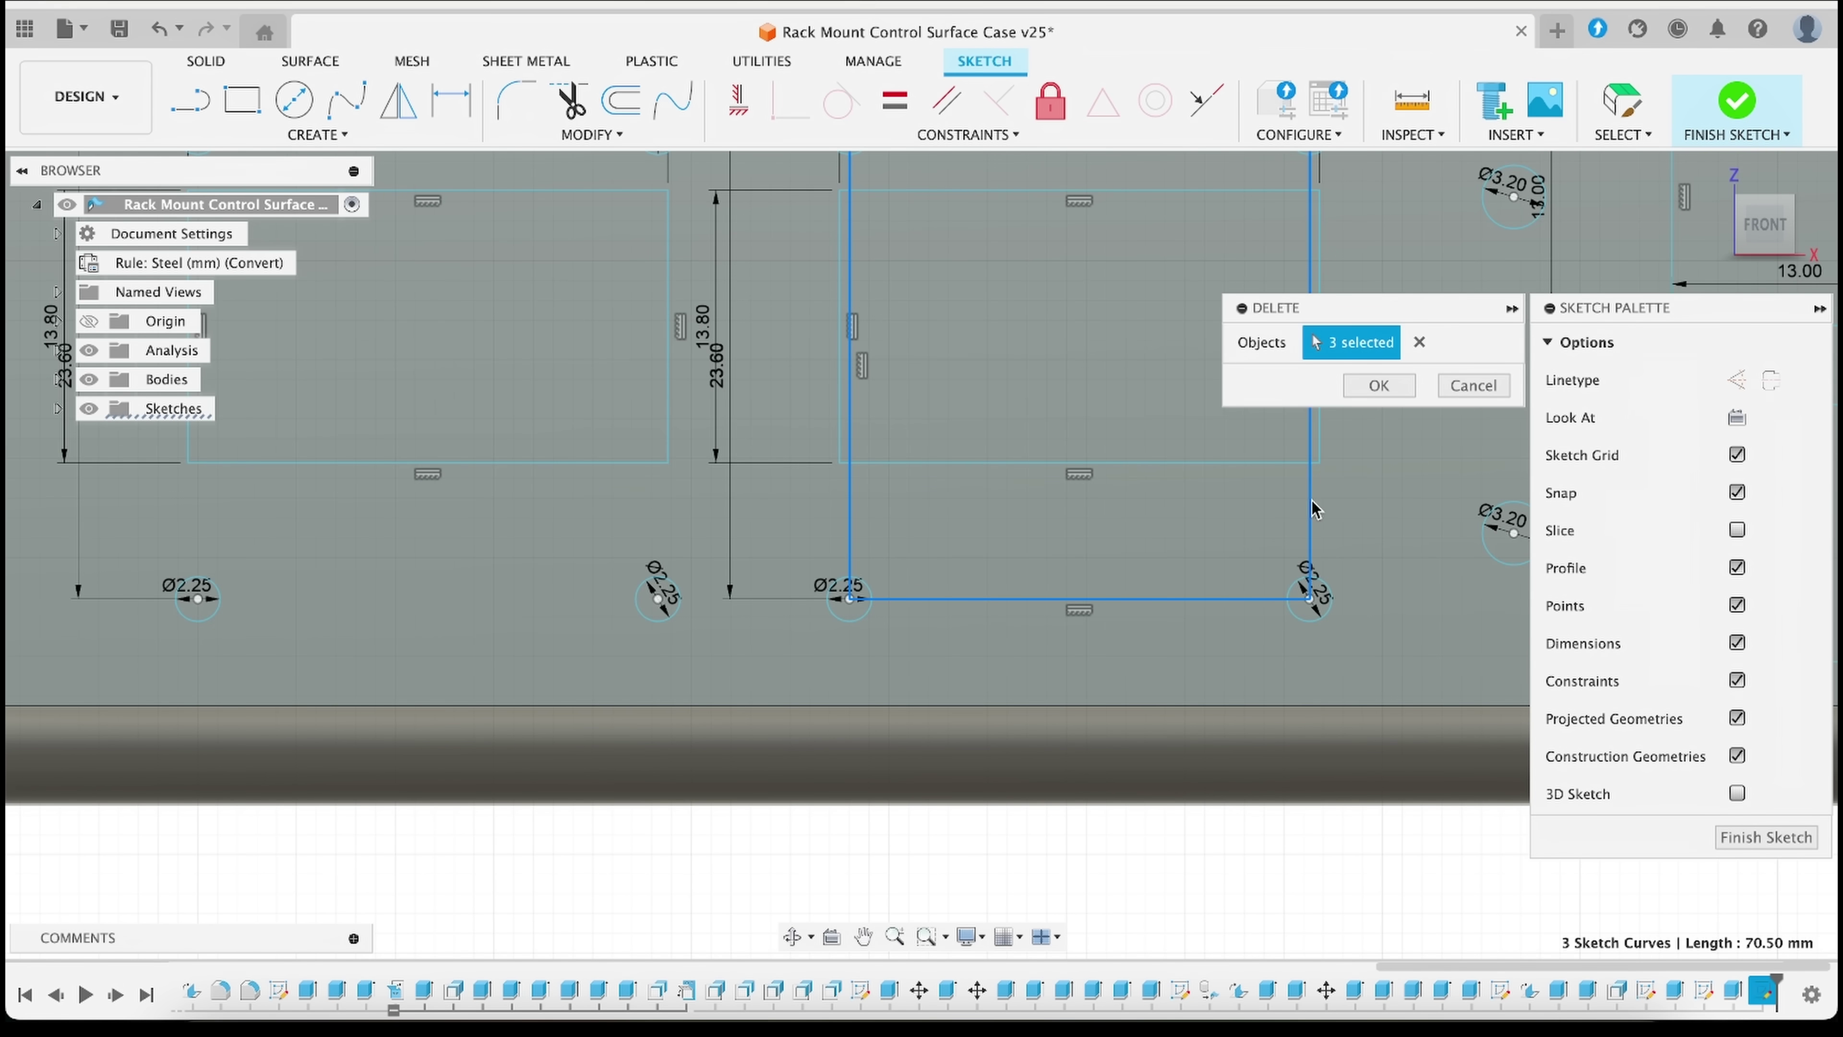
scroll(1312, 508, "up", 3)
left_click(1135, 240)
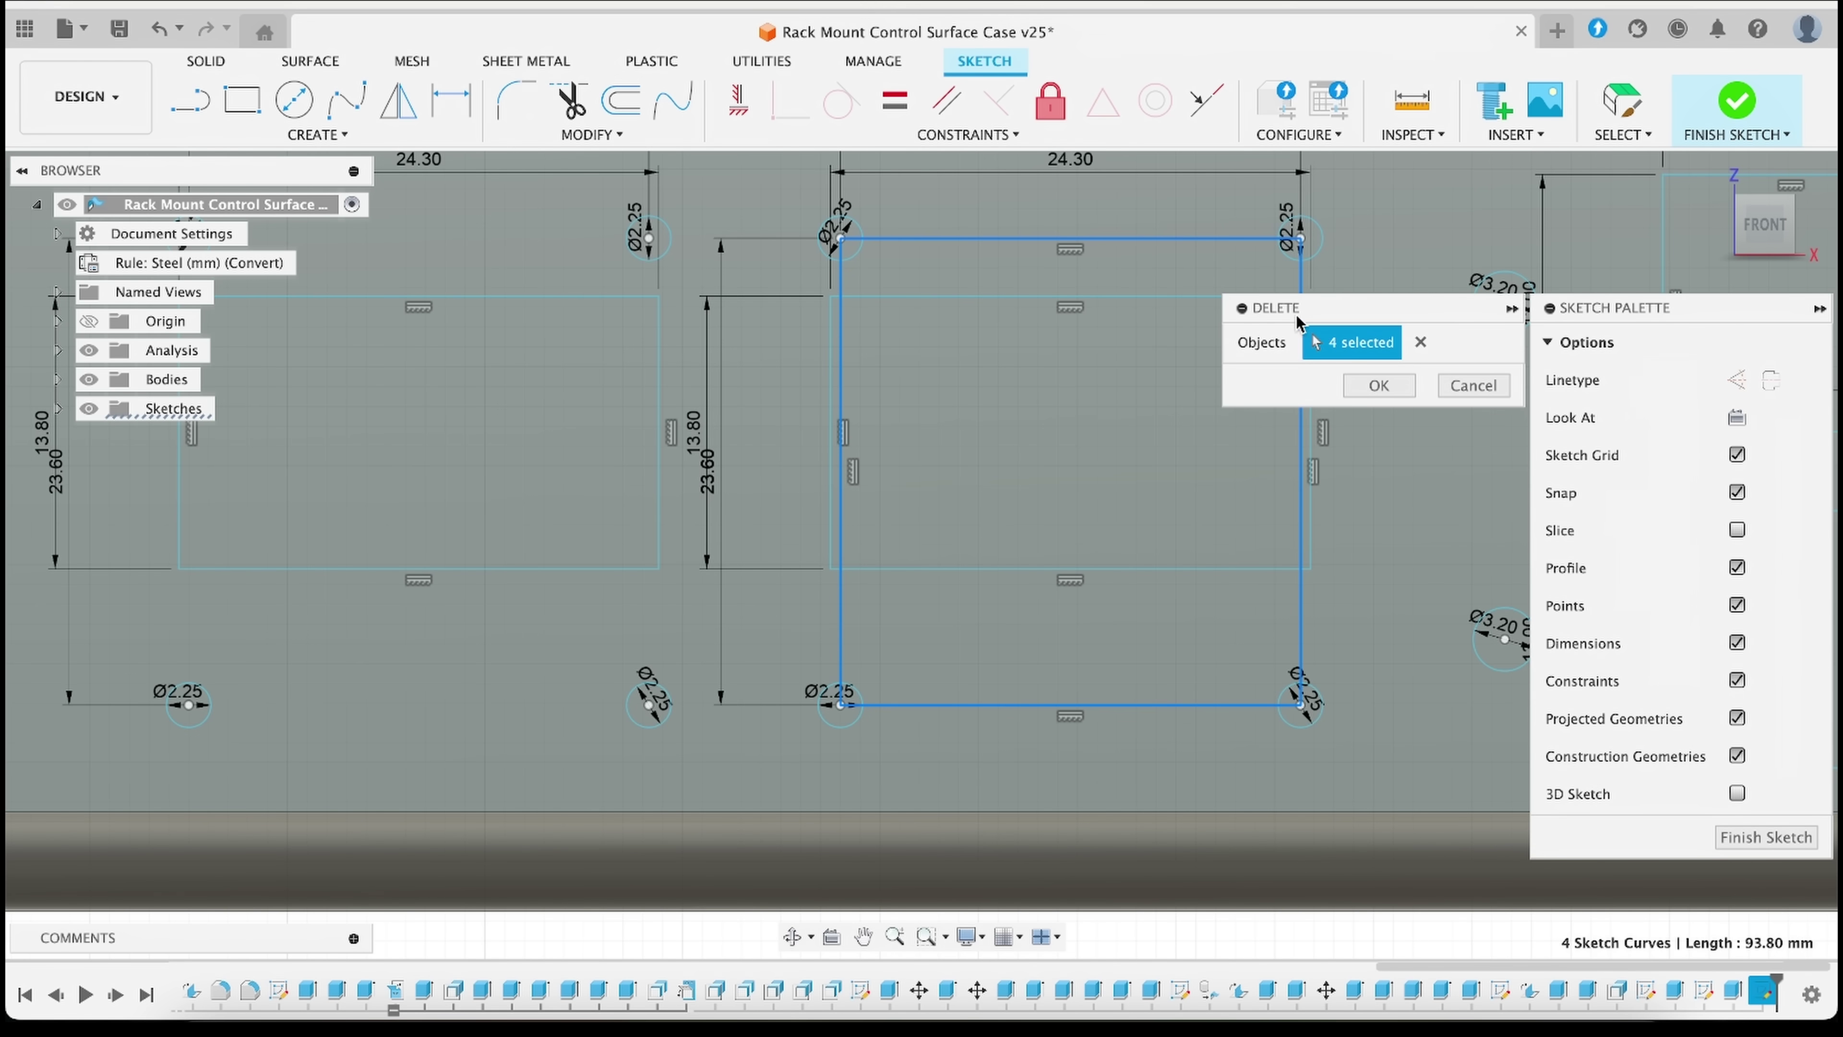
left_click(1365, 385)
scroll(1011, 367, "down", 3)
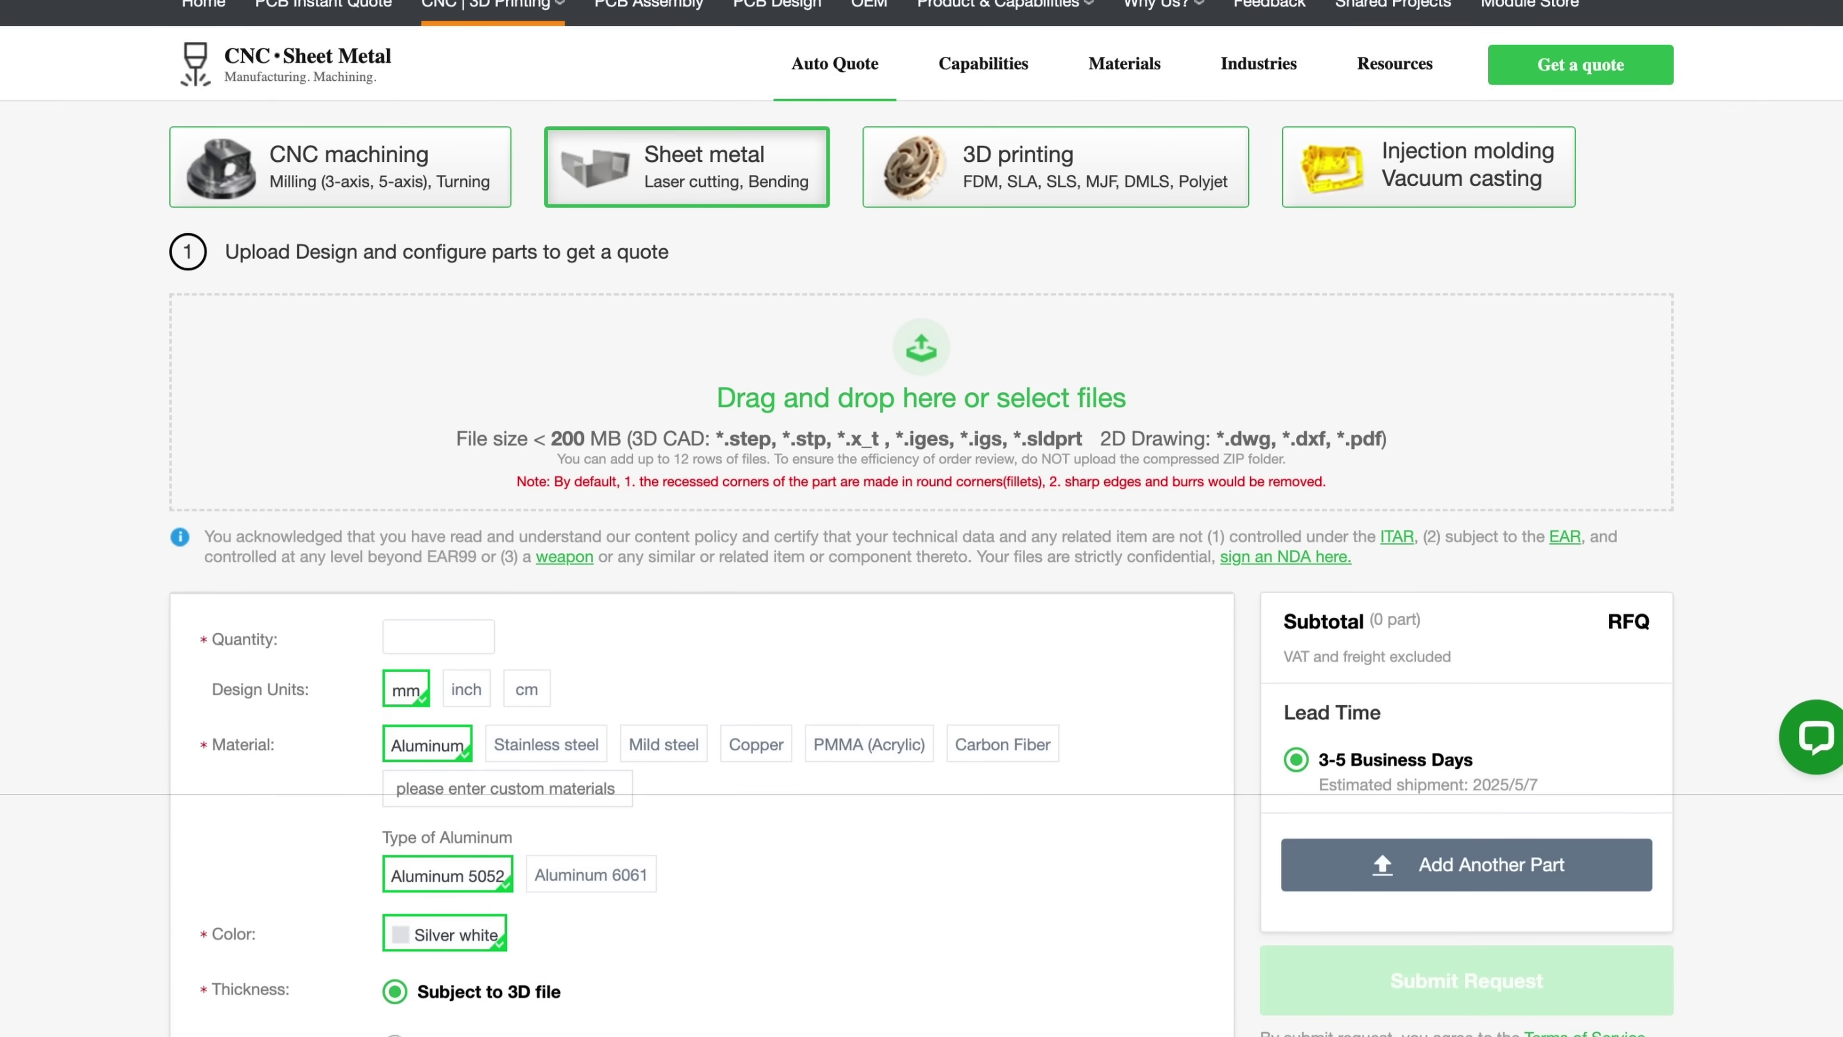
Switch to the PCBWay website and examine its sheet metal, 3D printing, CNC machining and PCB services and order options.
scroll(922, 519, "down", 5)
scroll(921, 518, "down", 3)
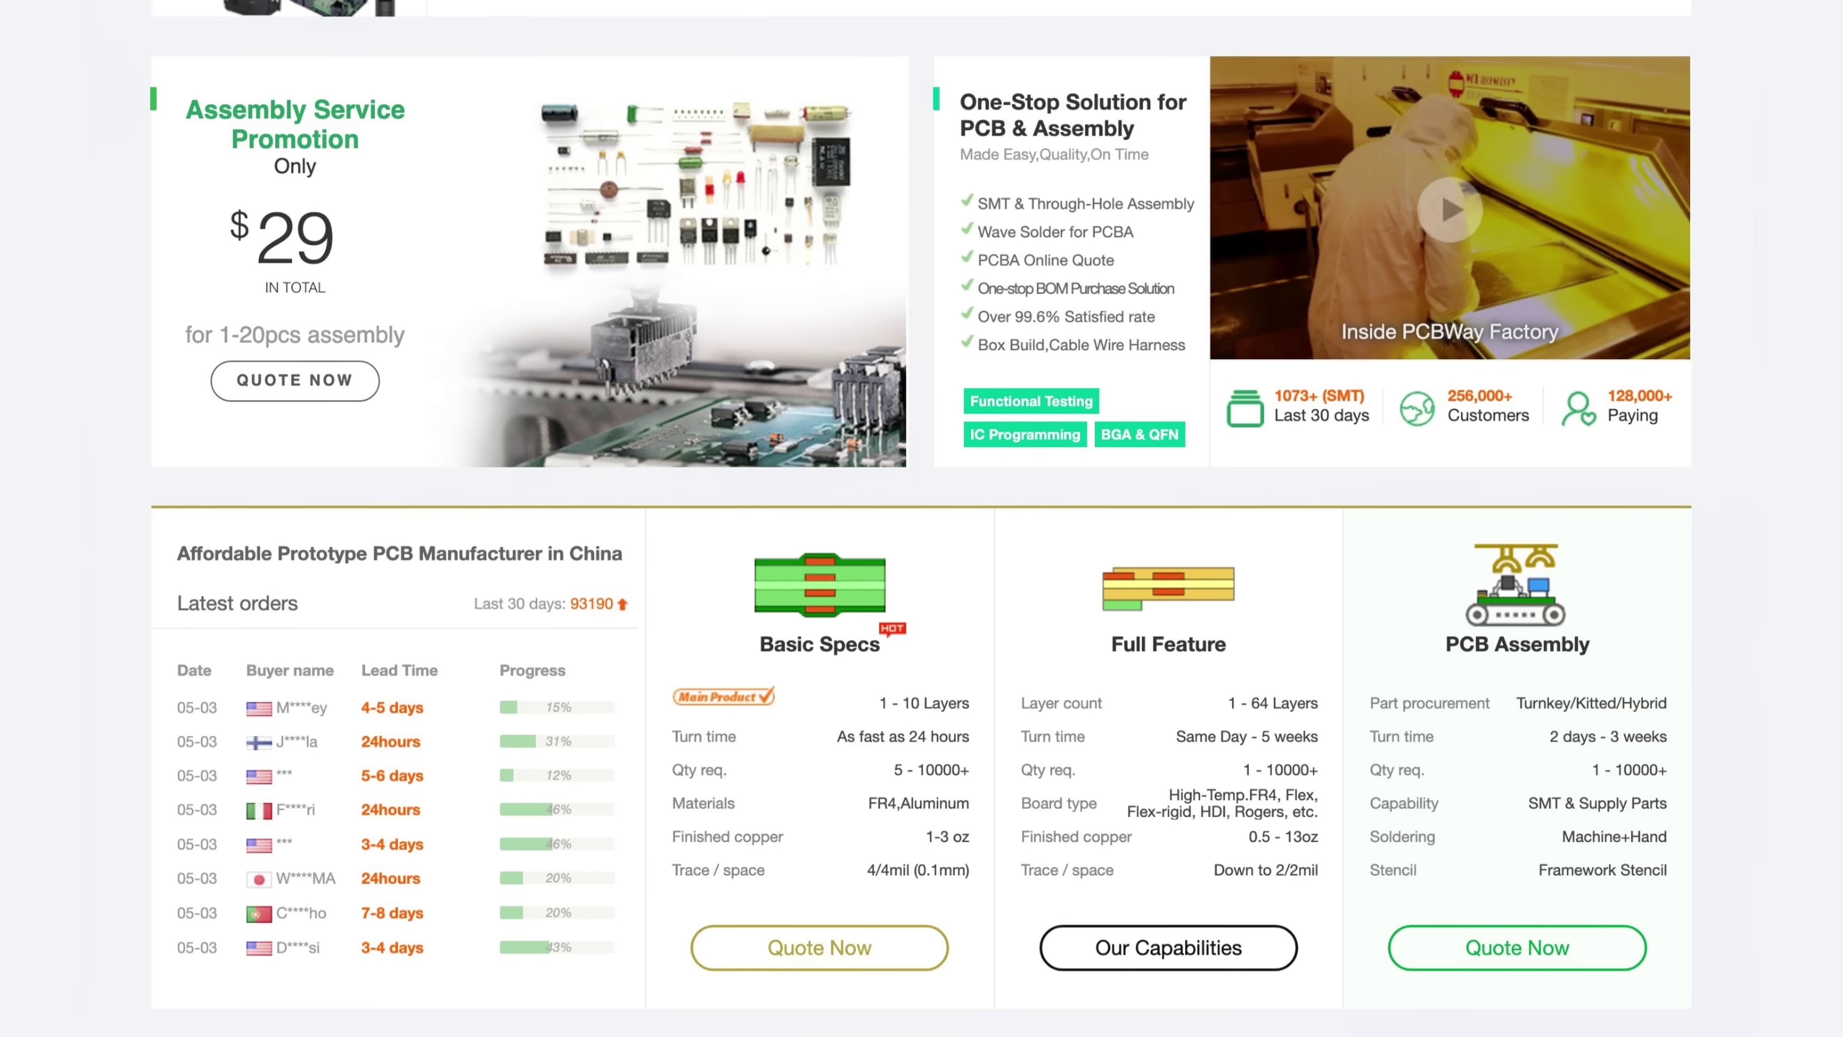
scroll(921, 519, "up", 1)
scroll(922, 518, "up", 3)
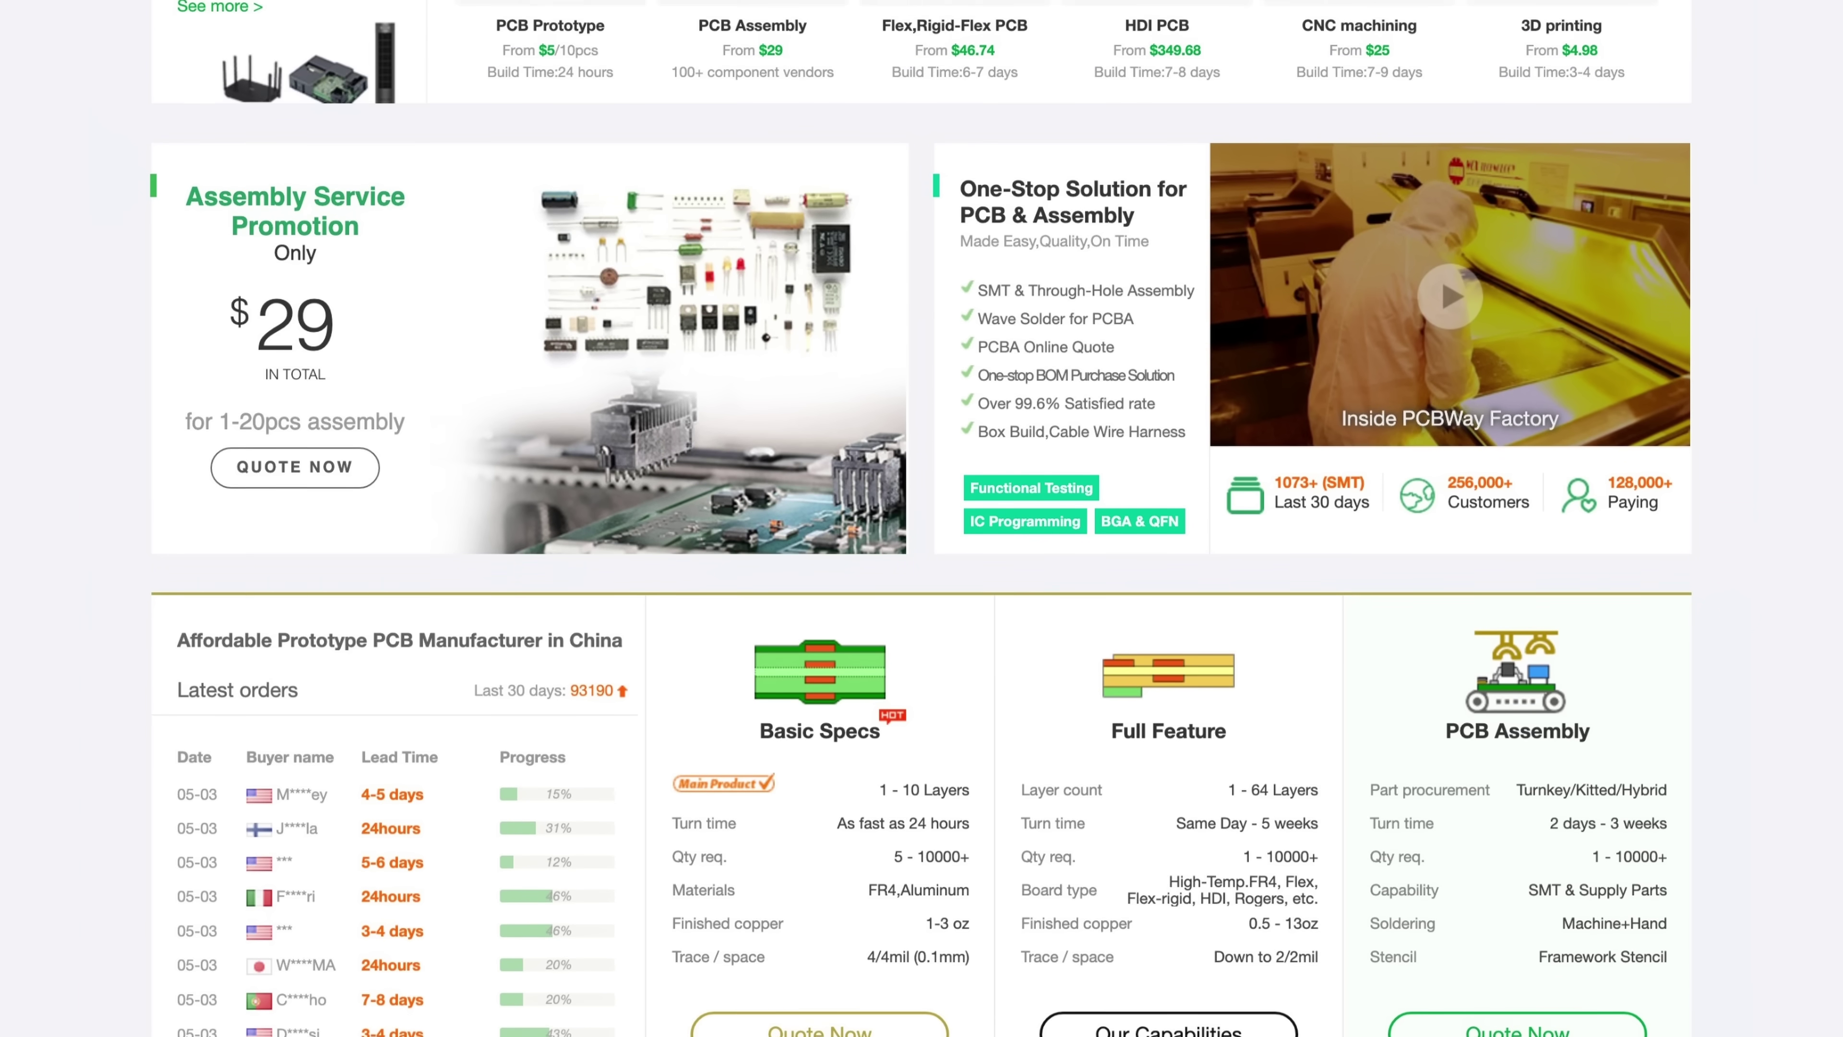
scroll(921, 518, "up", 3)
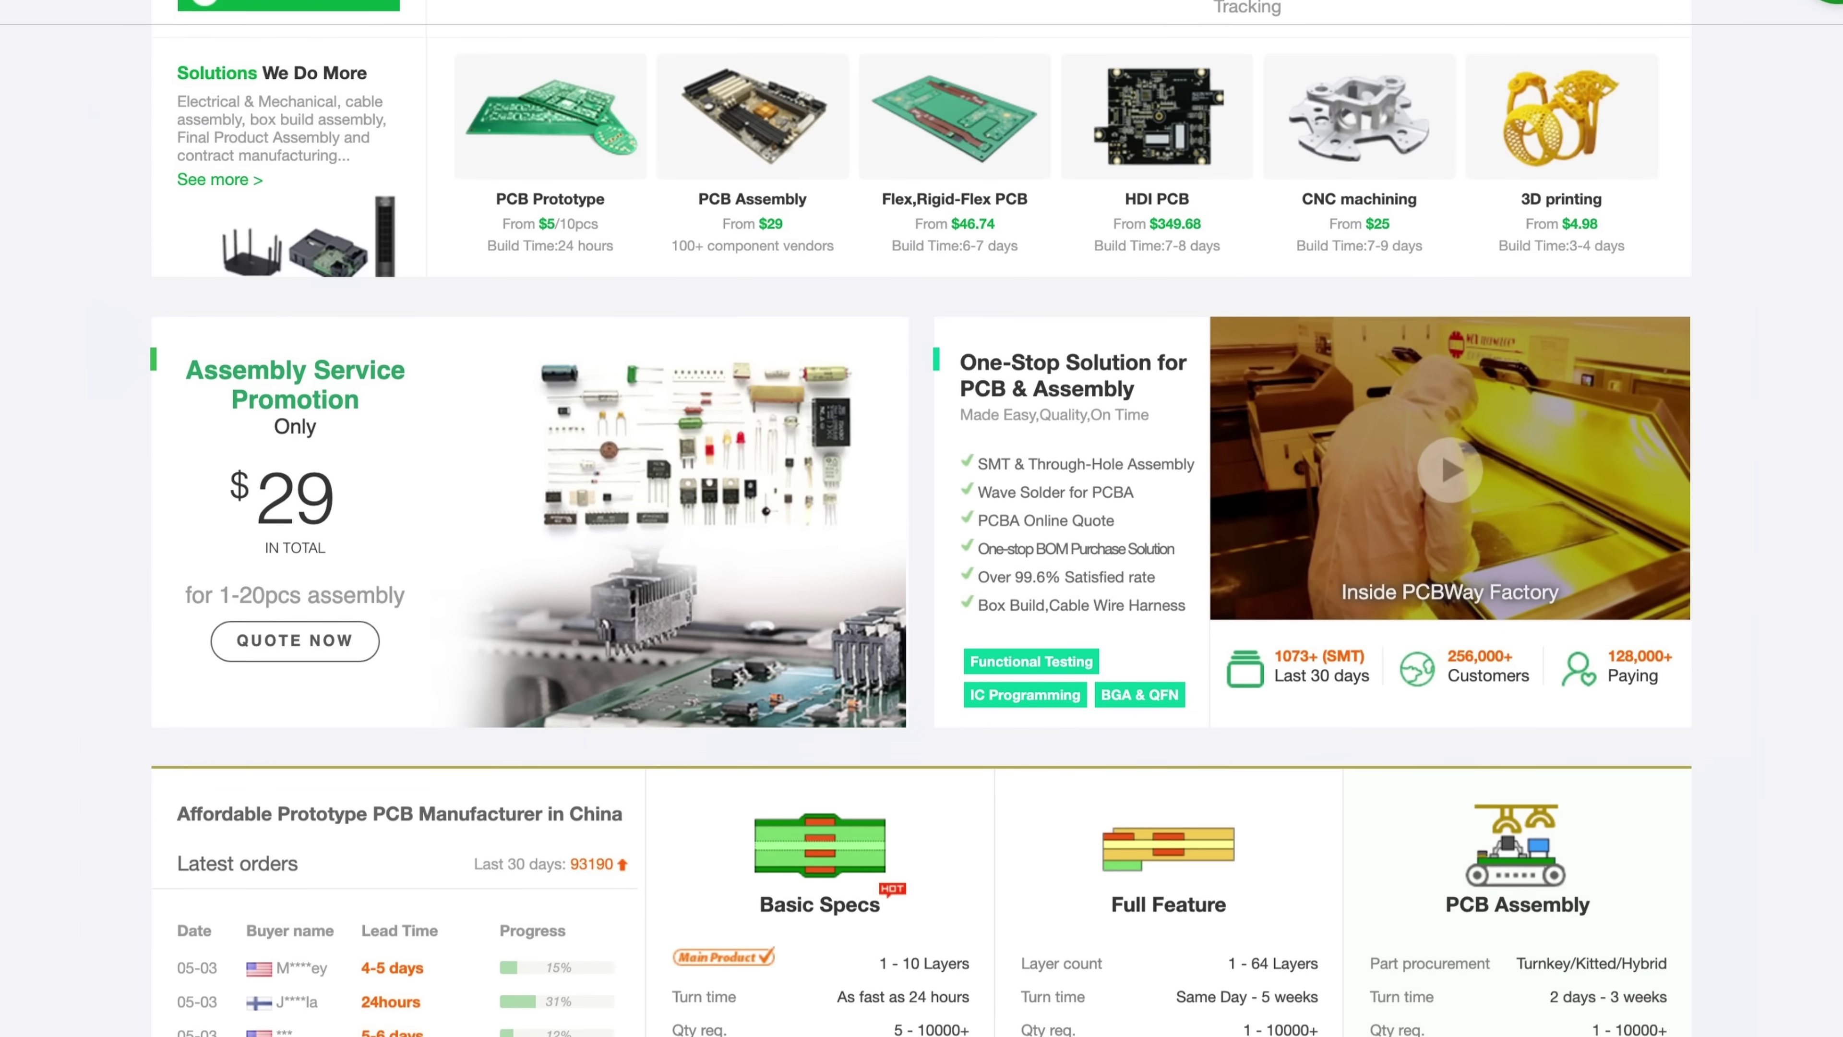
scroll(922, 519, "up", 3)
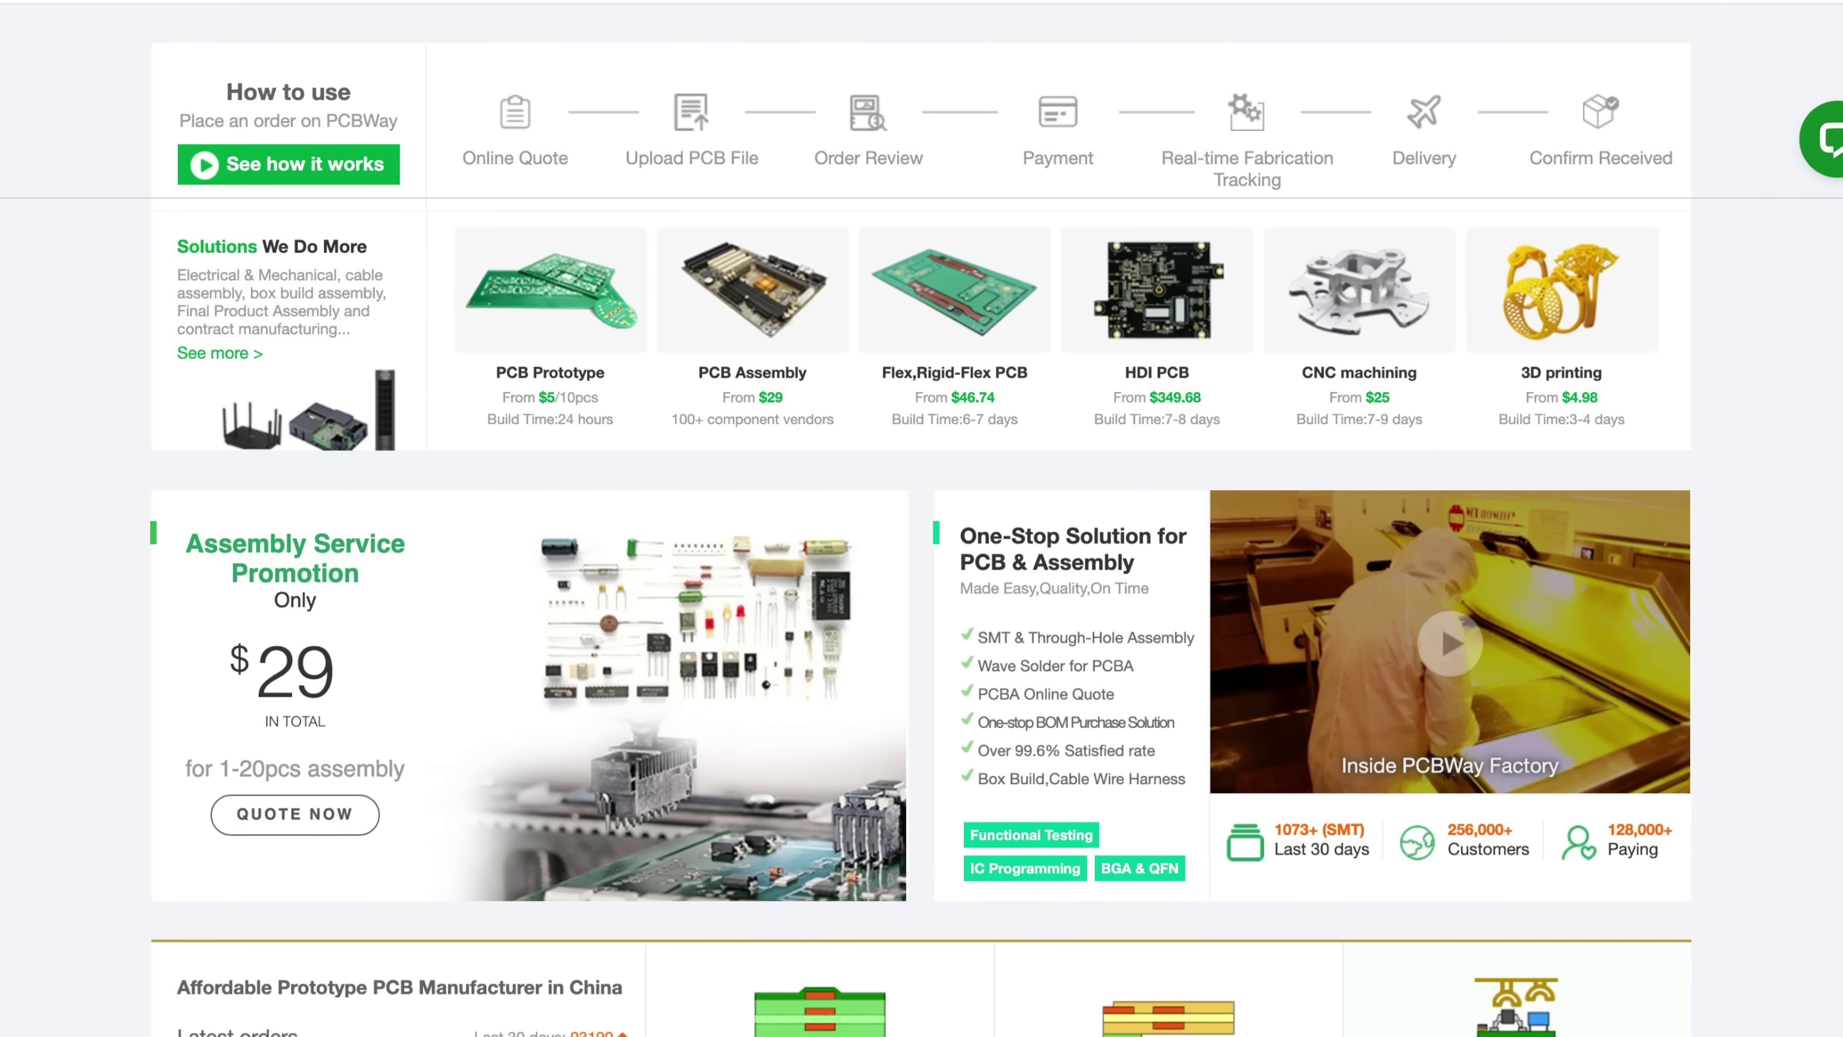
scroll(921, 519, "up", 3)
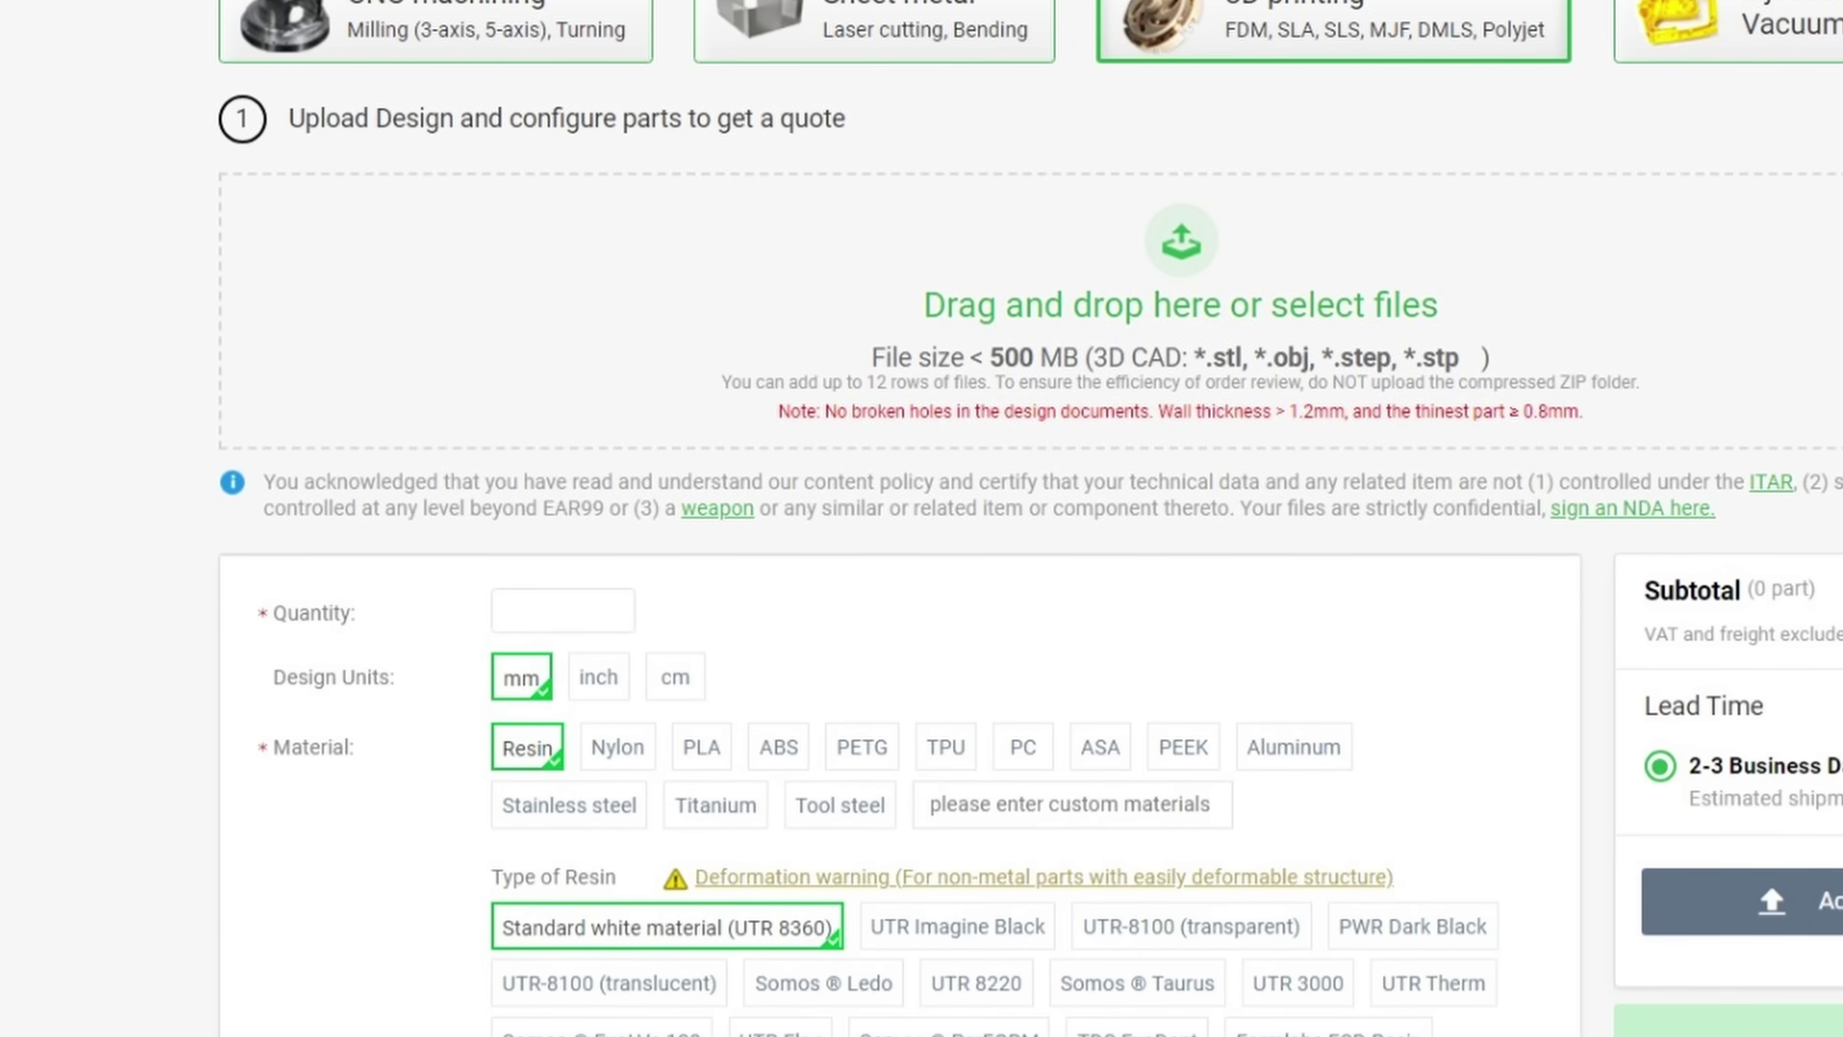
scroll(921, 519, "down", 4)
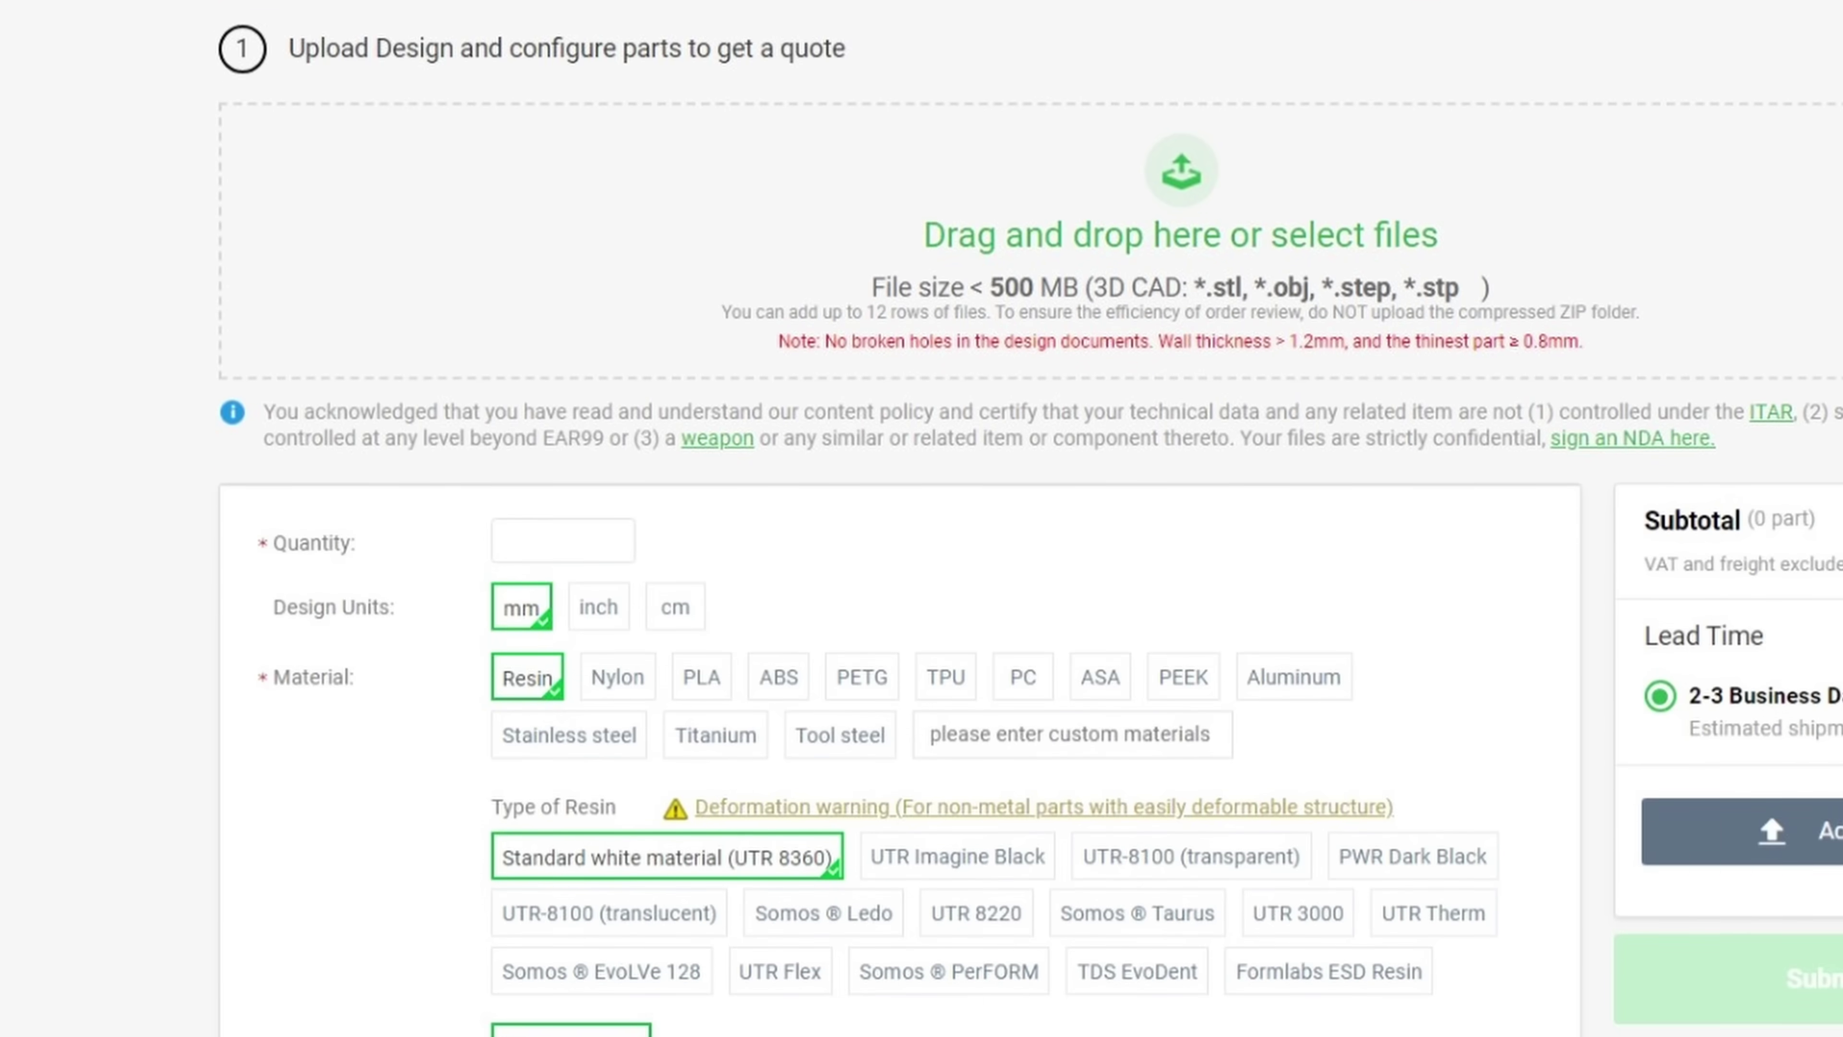
scroll(922, 519, "down", 3)
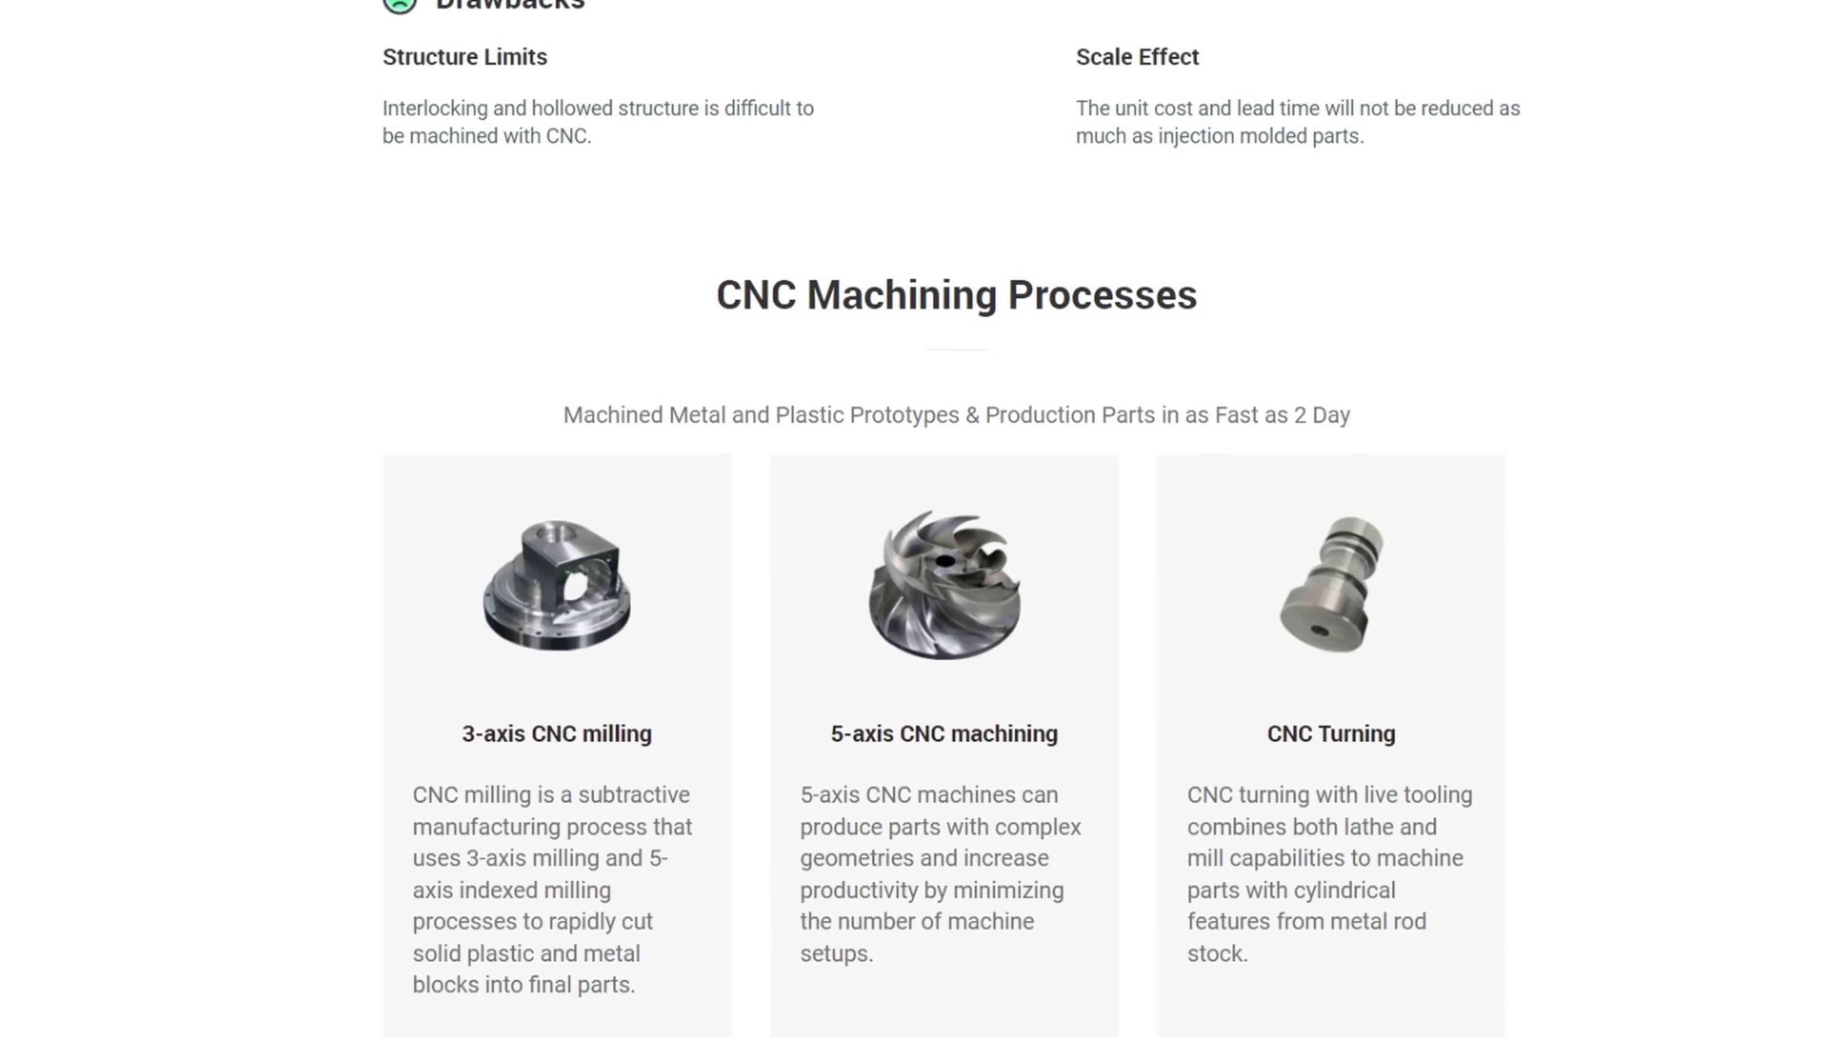
scroll(921, 518, "down", 2)
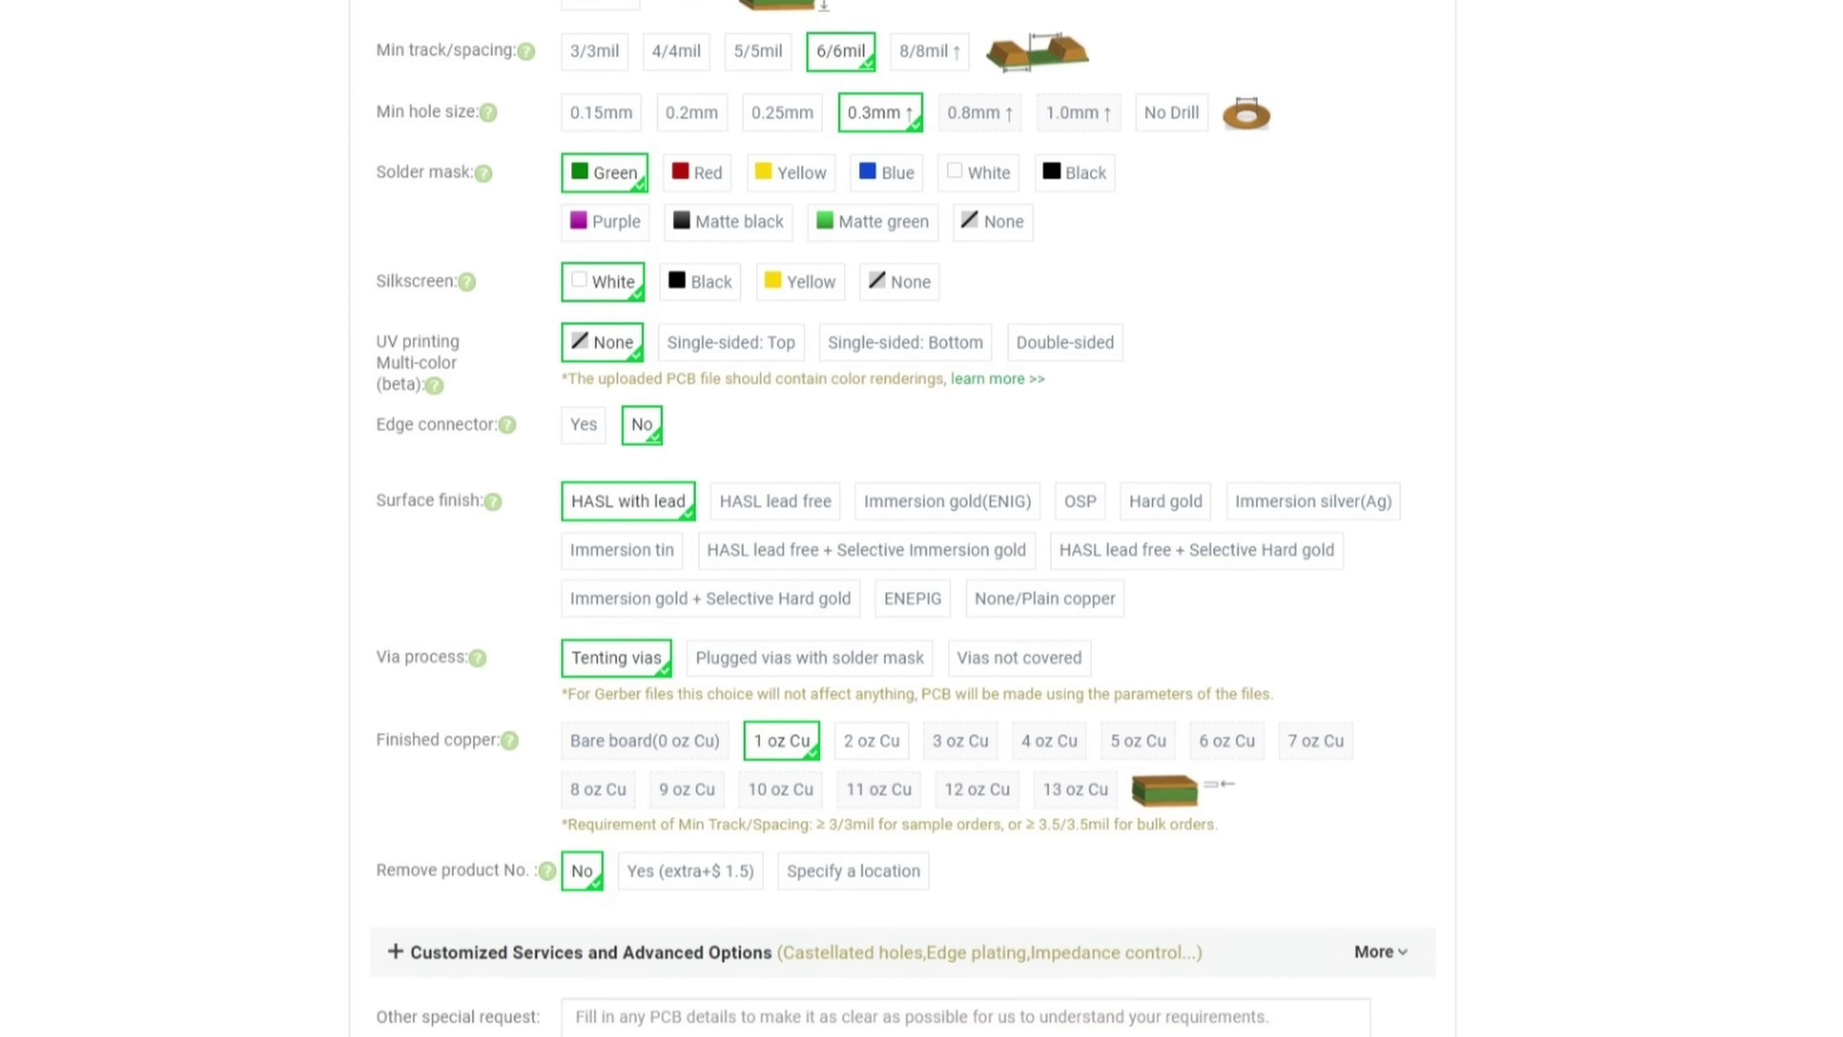
Examine the remaining PCB order options and the sheet metal quote page with its upload, unit and material choices.
scroll(922, 518, "up", 3)
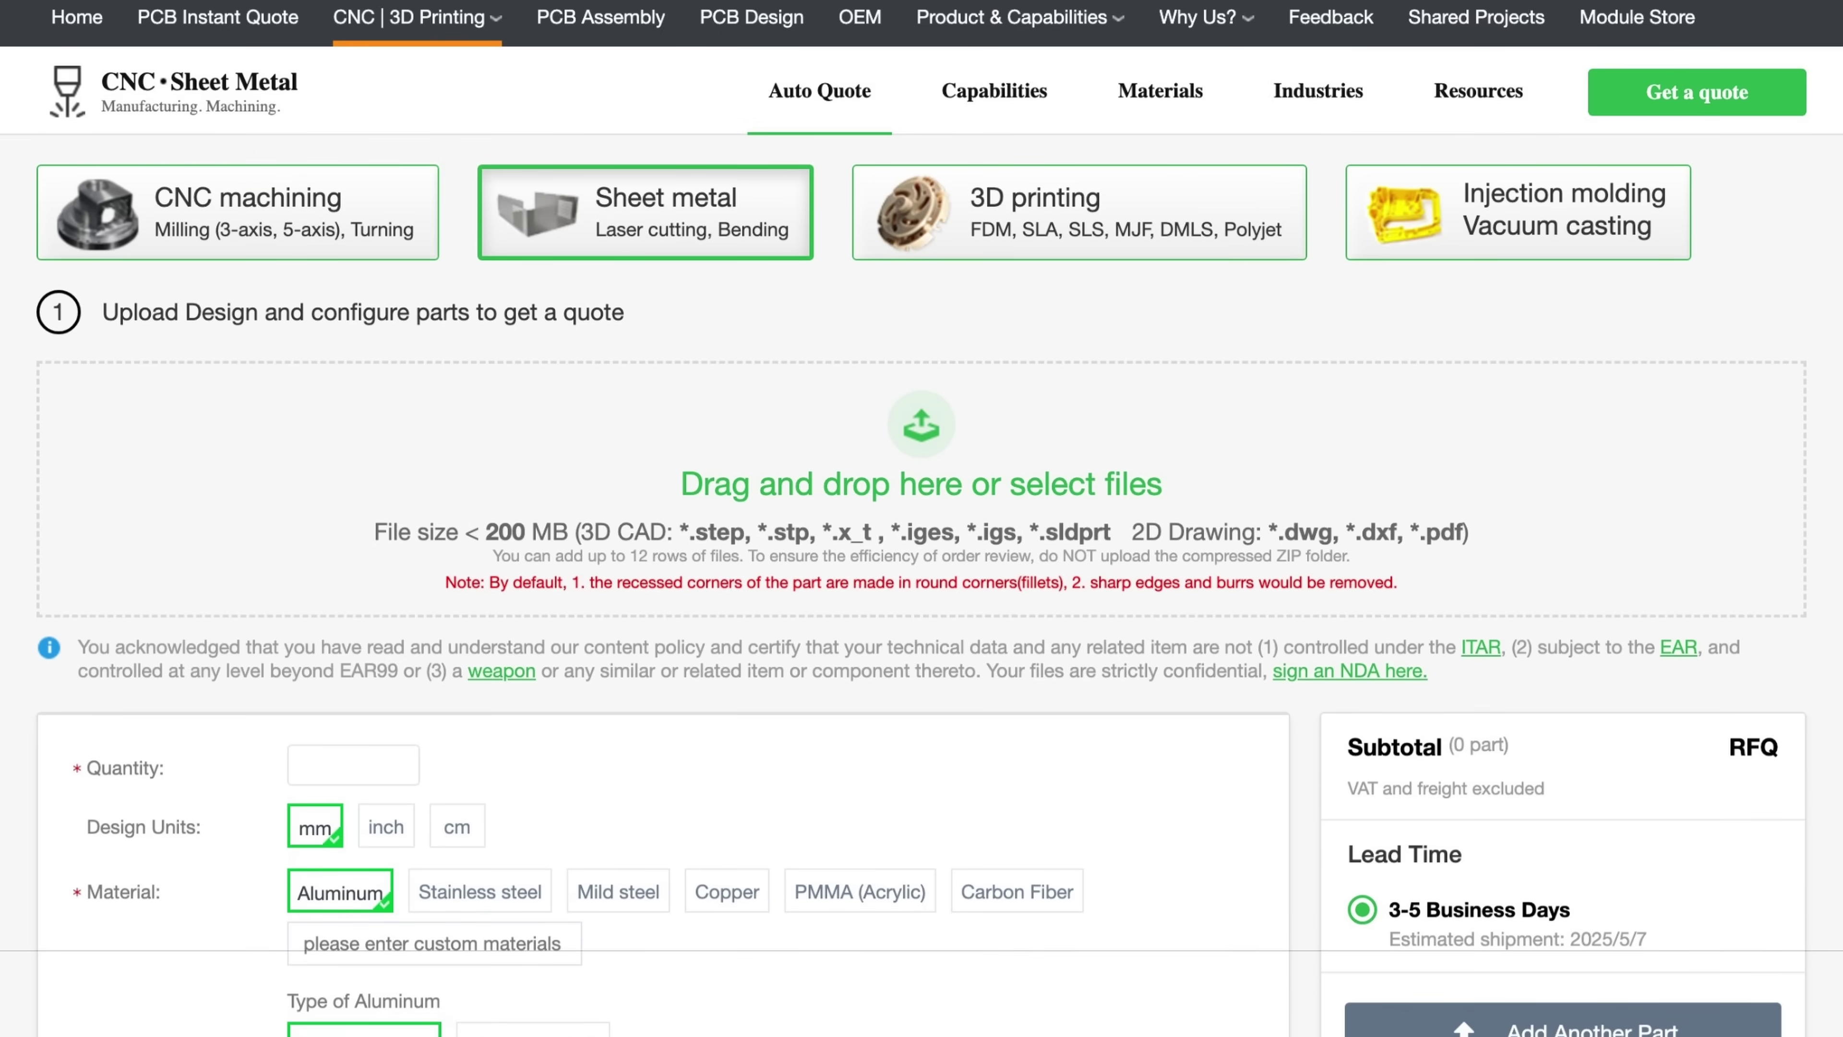
scroll(921, 518, "down", 2)
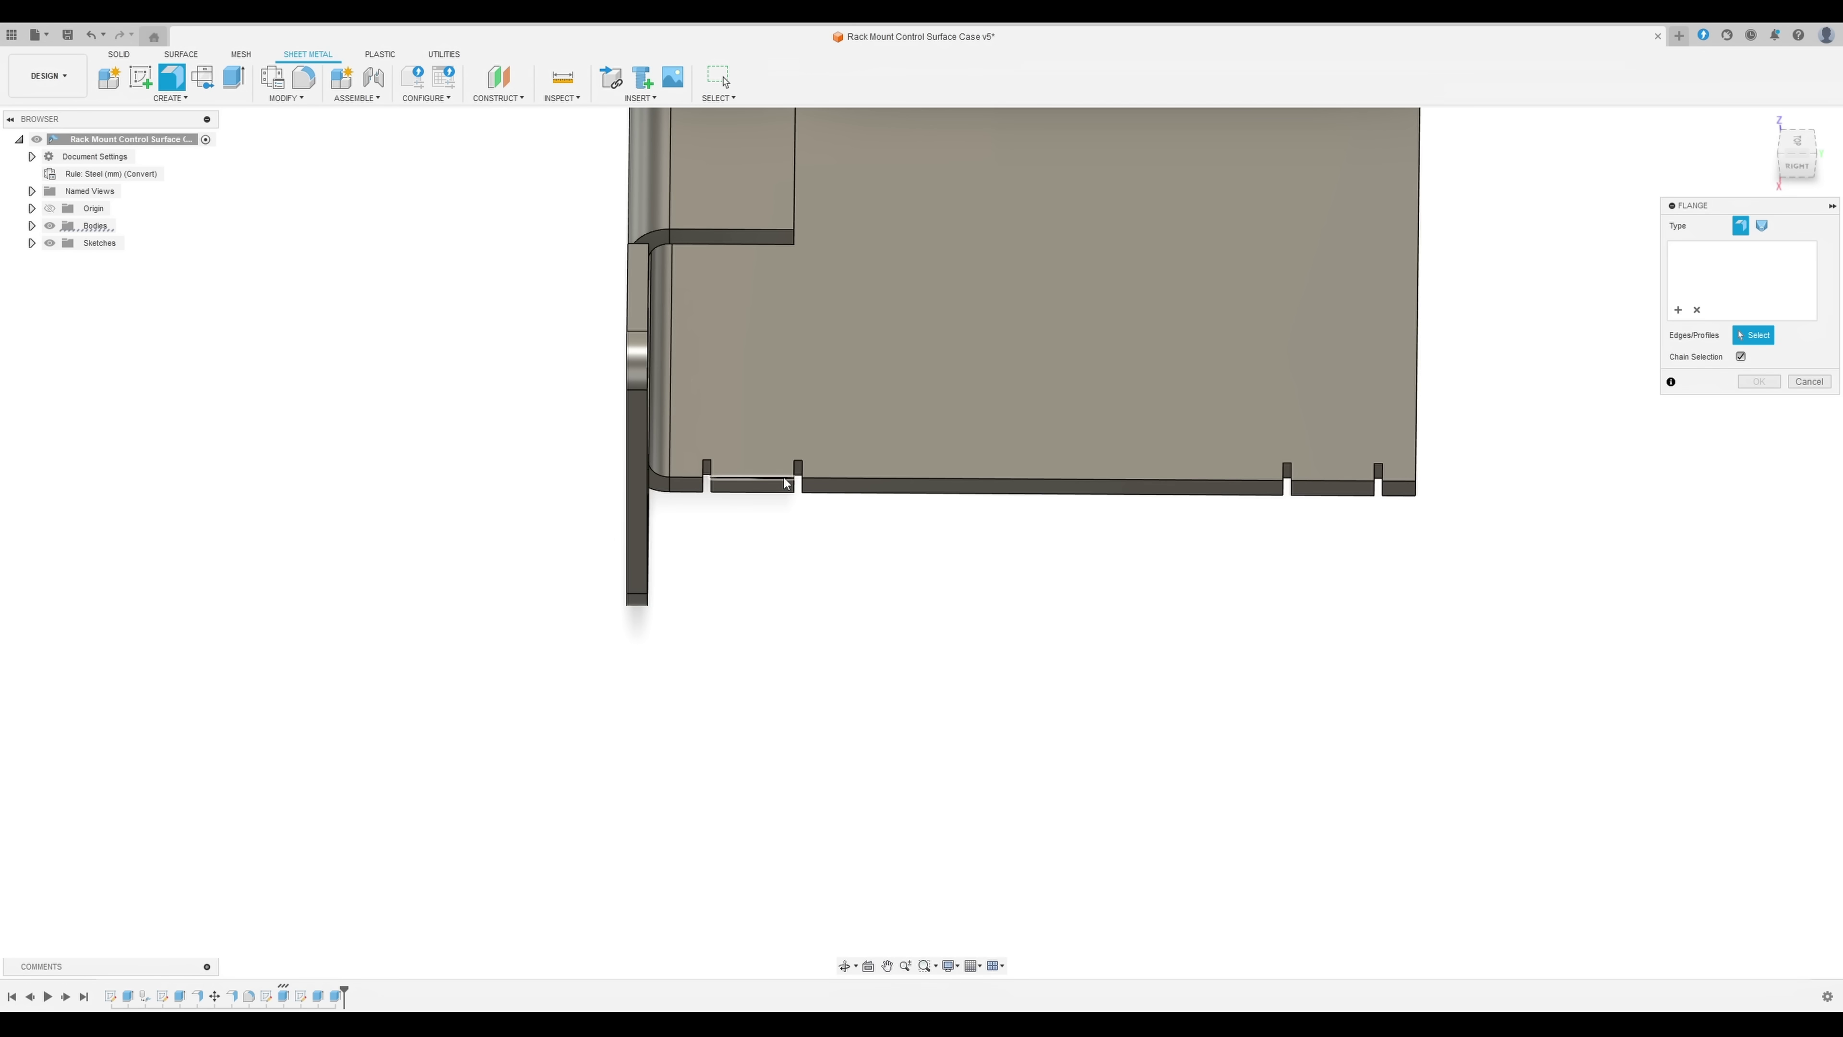
Switch to the rack mount case design in Fusion and create a 7 mm high flange on the short tab edge between the two closely spaced notches nearest the front bend.
left_click(785, 483)
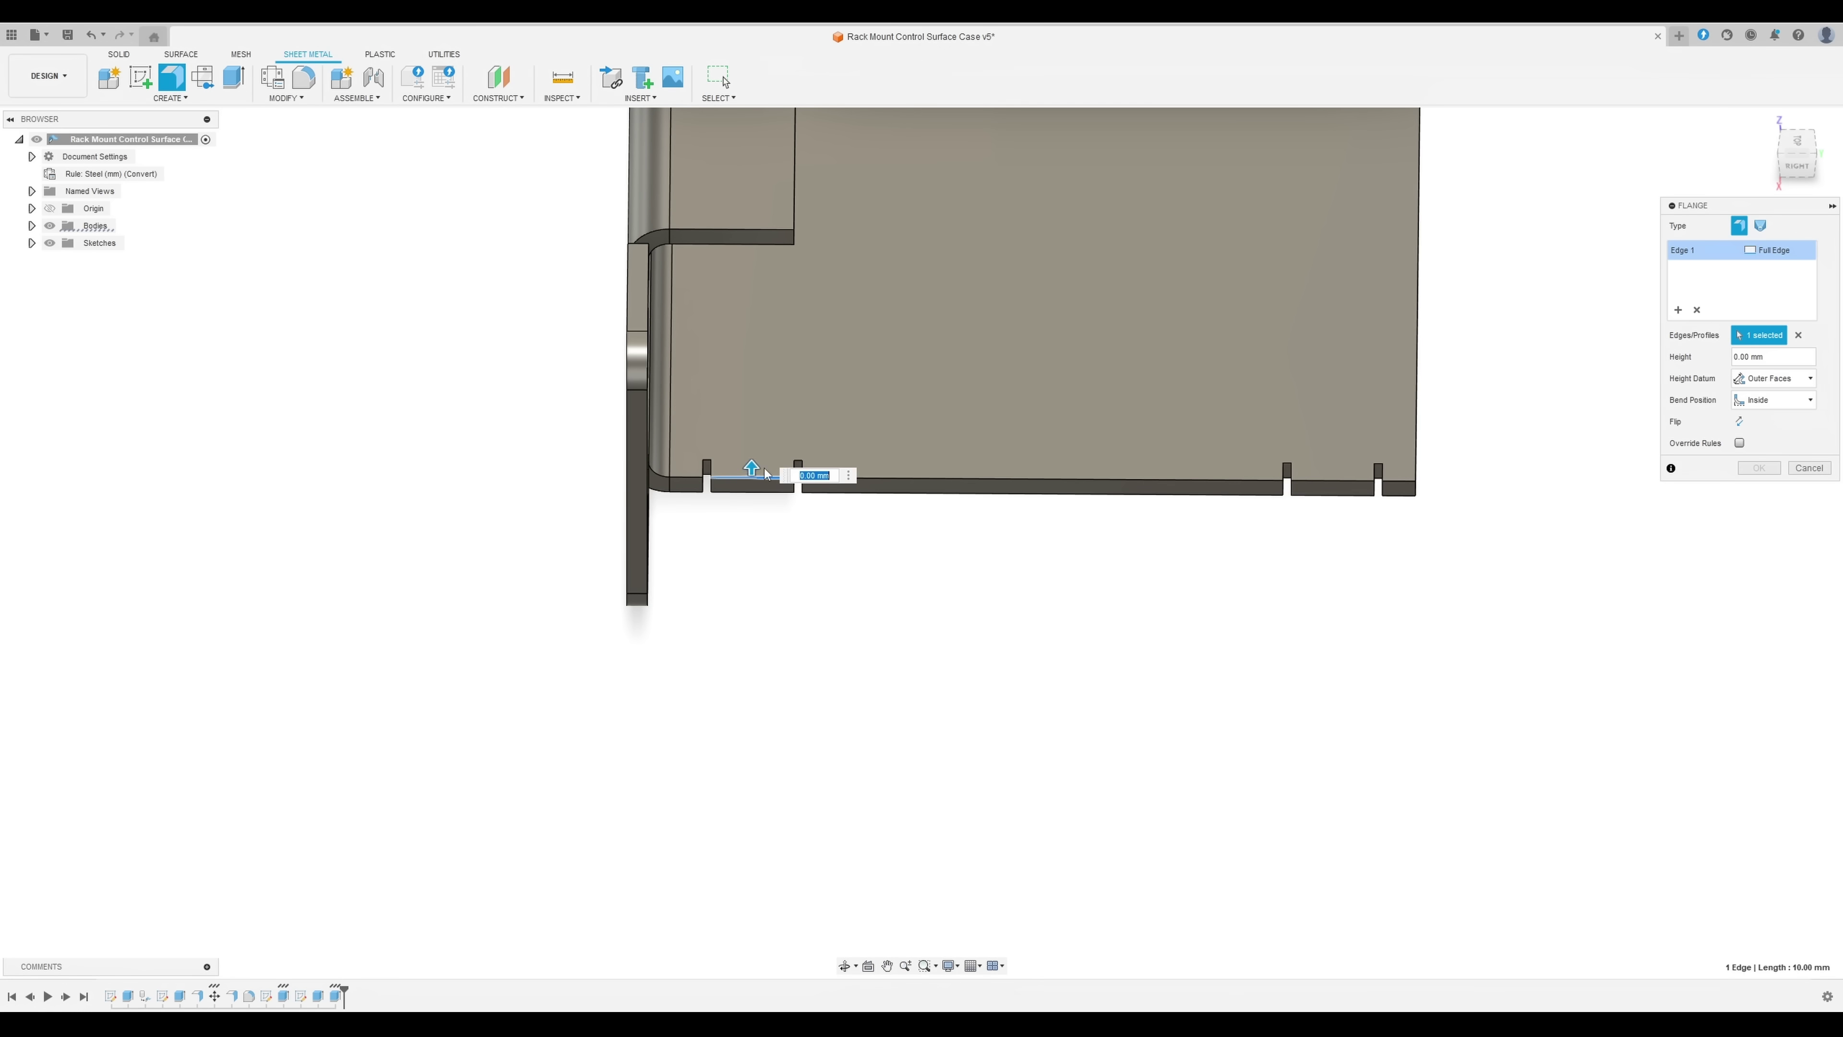
left_click_drag(751, 465, 755, 422)
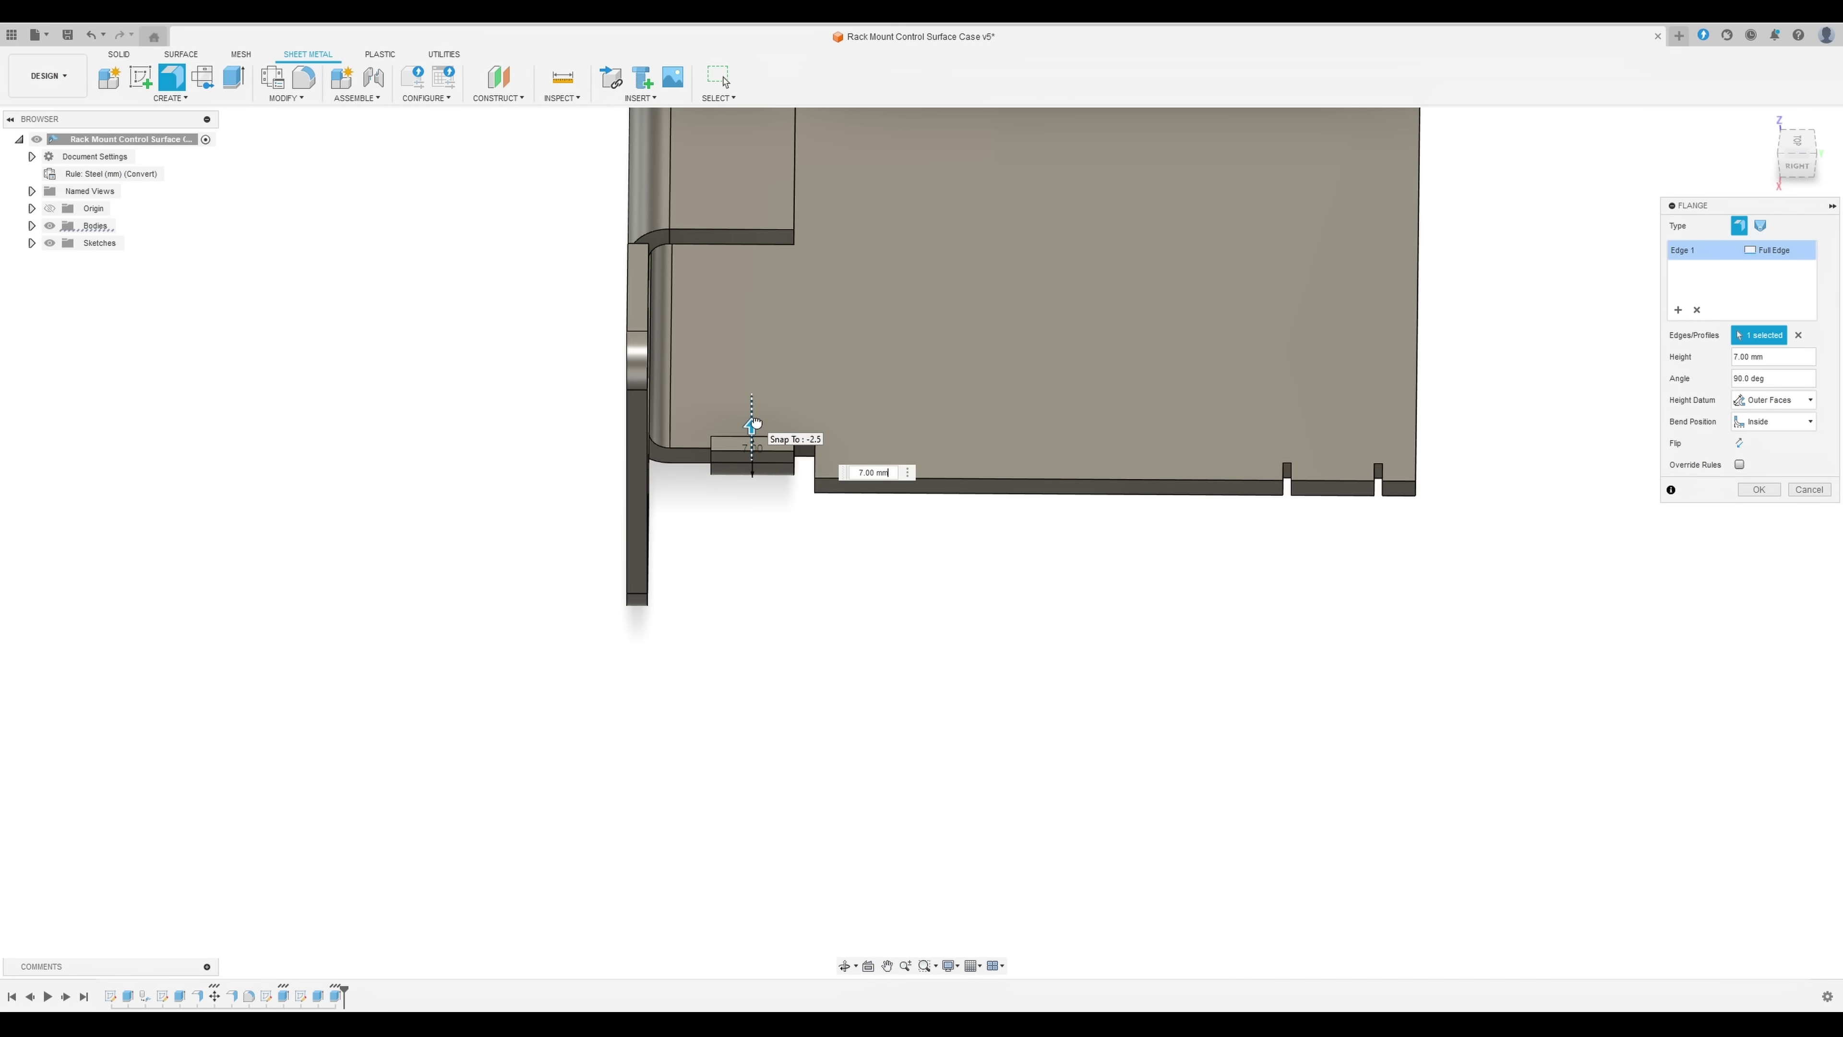
left_click_drag(1830, 184, 1806, 190)
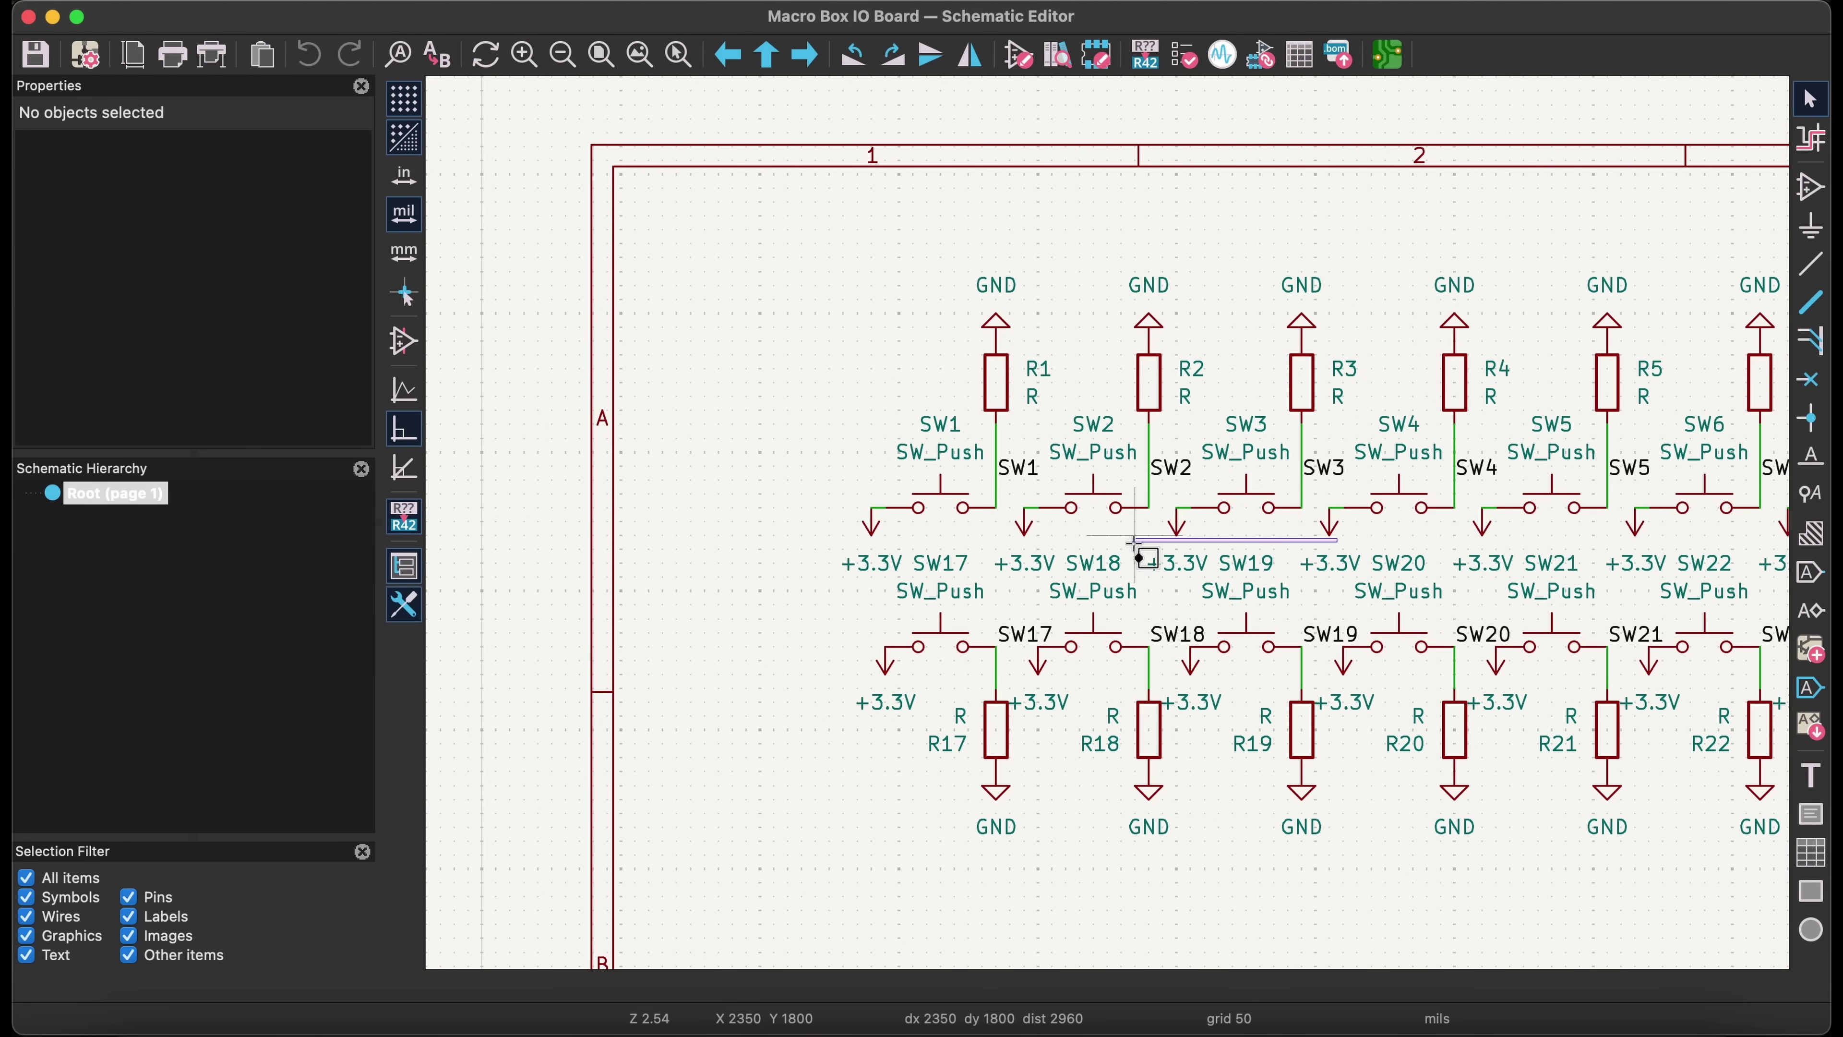
Switch to the Macro Box IO Board schematic in KiCad and examine the switch and resistor rows and the J1, J2, J3 and J6 connectors.
scroll(1326, 550, "right", 10)
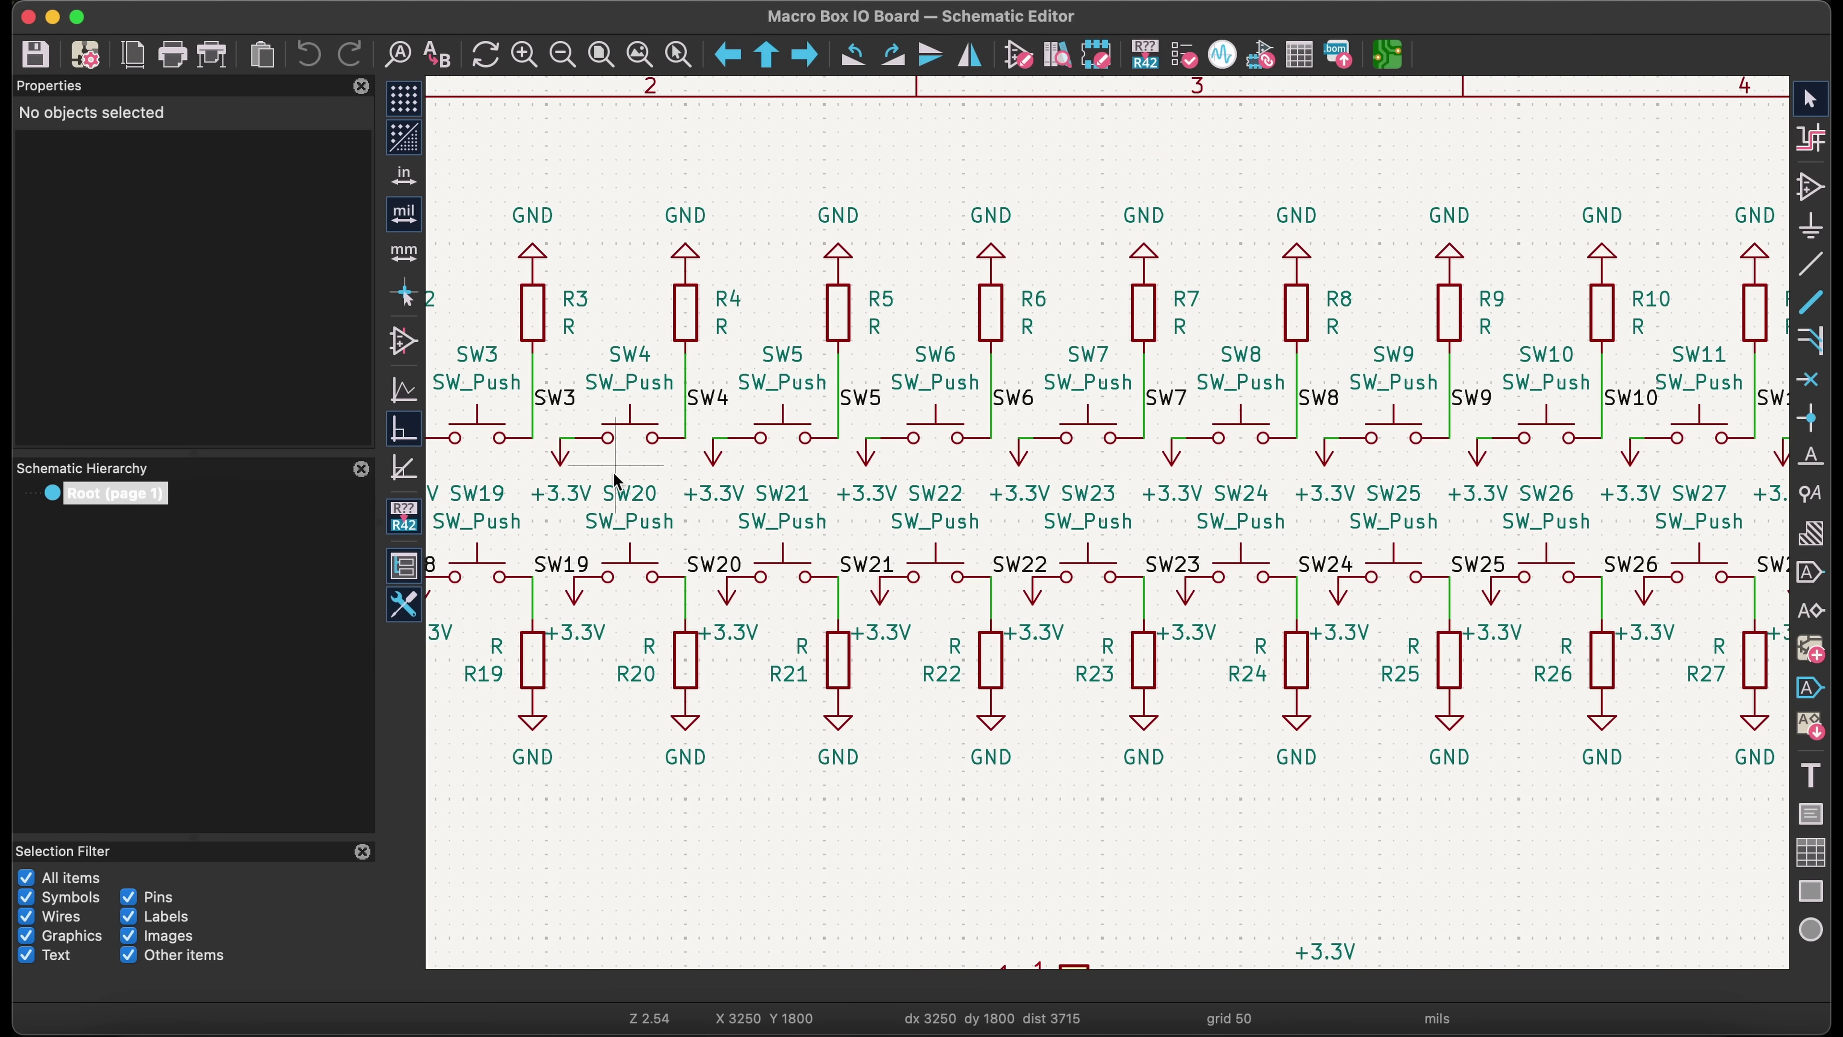
scroll(464, 494, "right", 7)
left_click_drag(1042, 473, 483, 503)
scroll(727, 553, "down", 5)
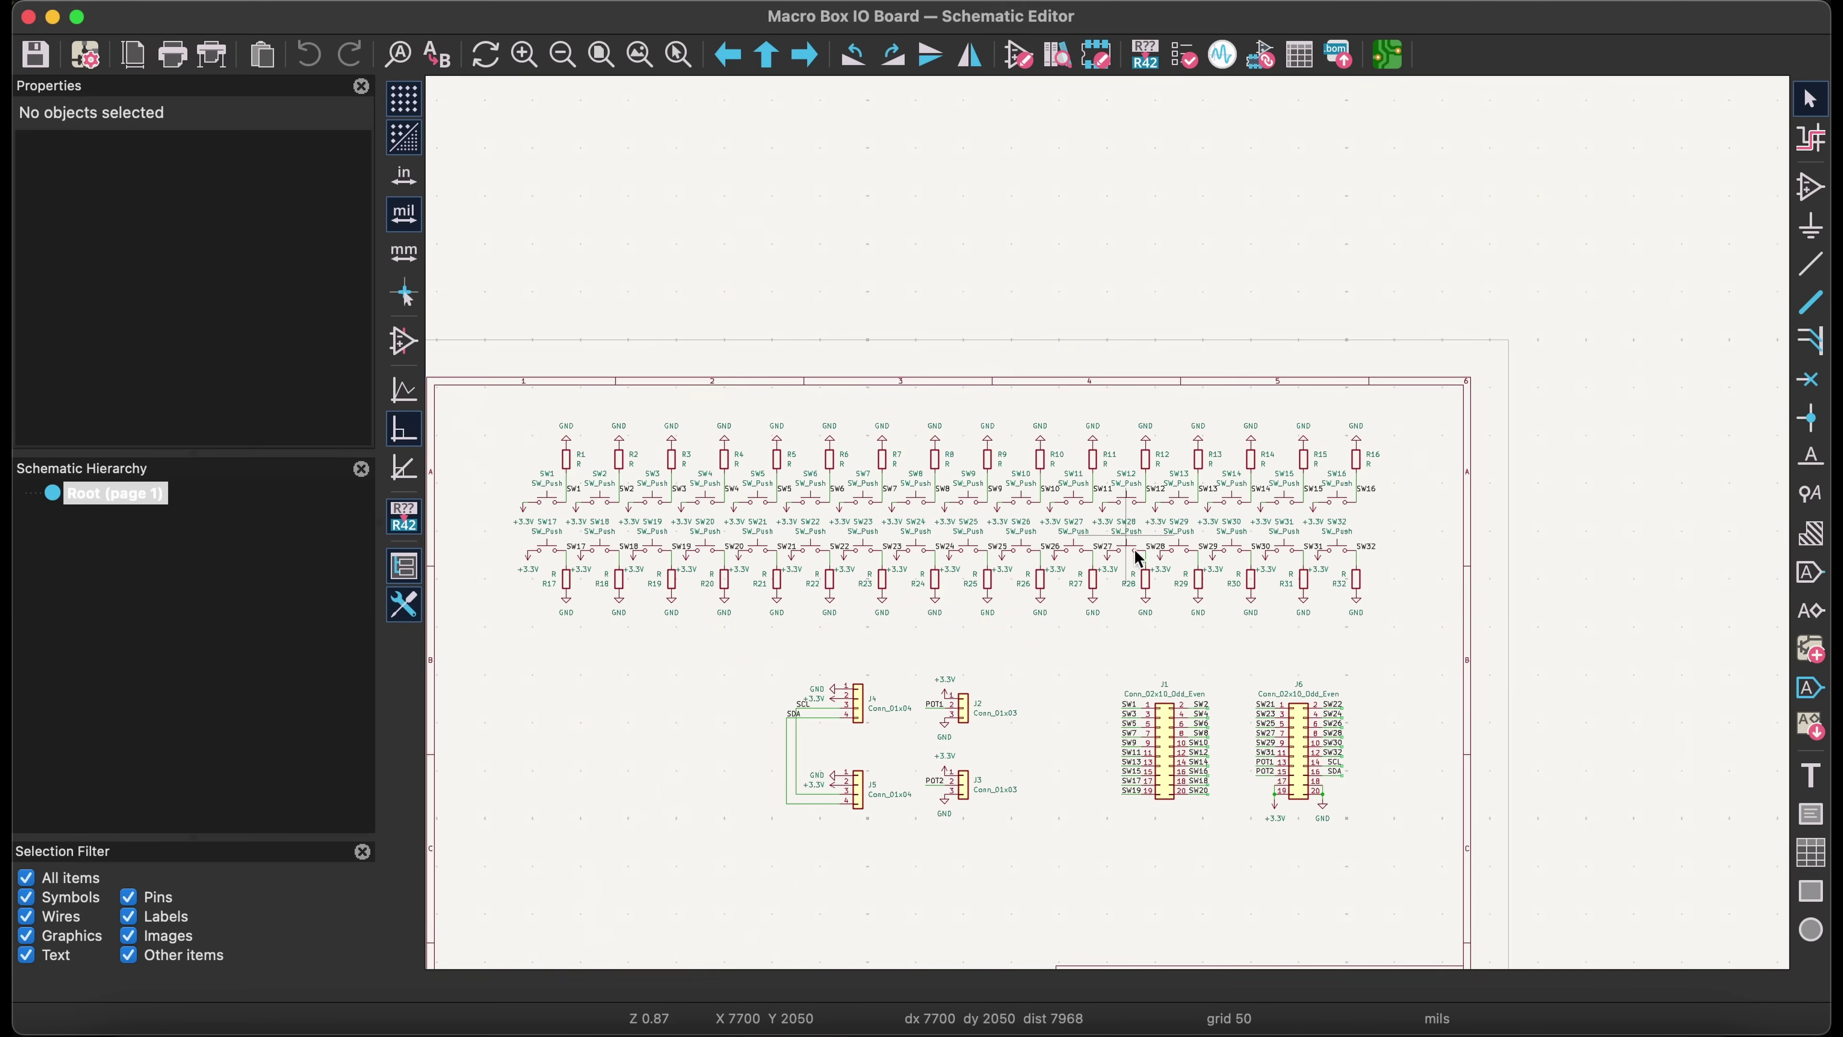
scroll(1271, 775, "up", 7)
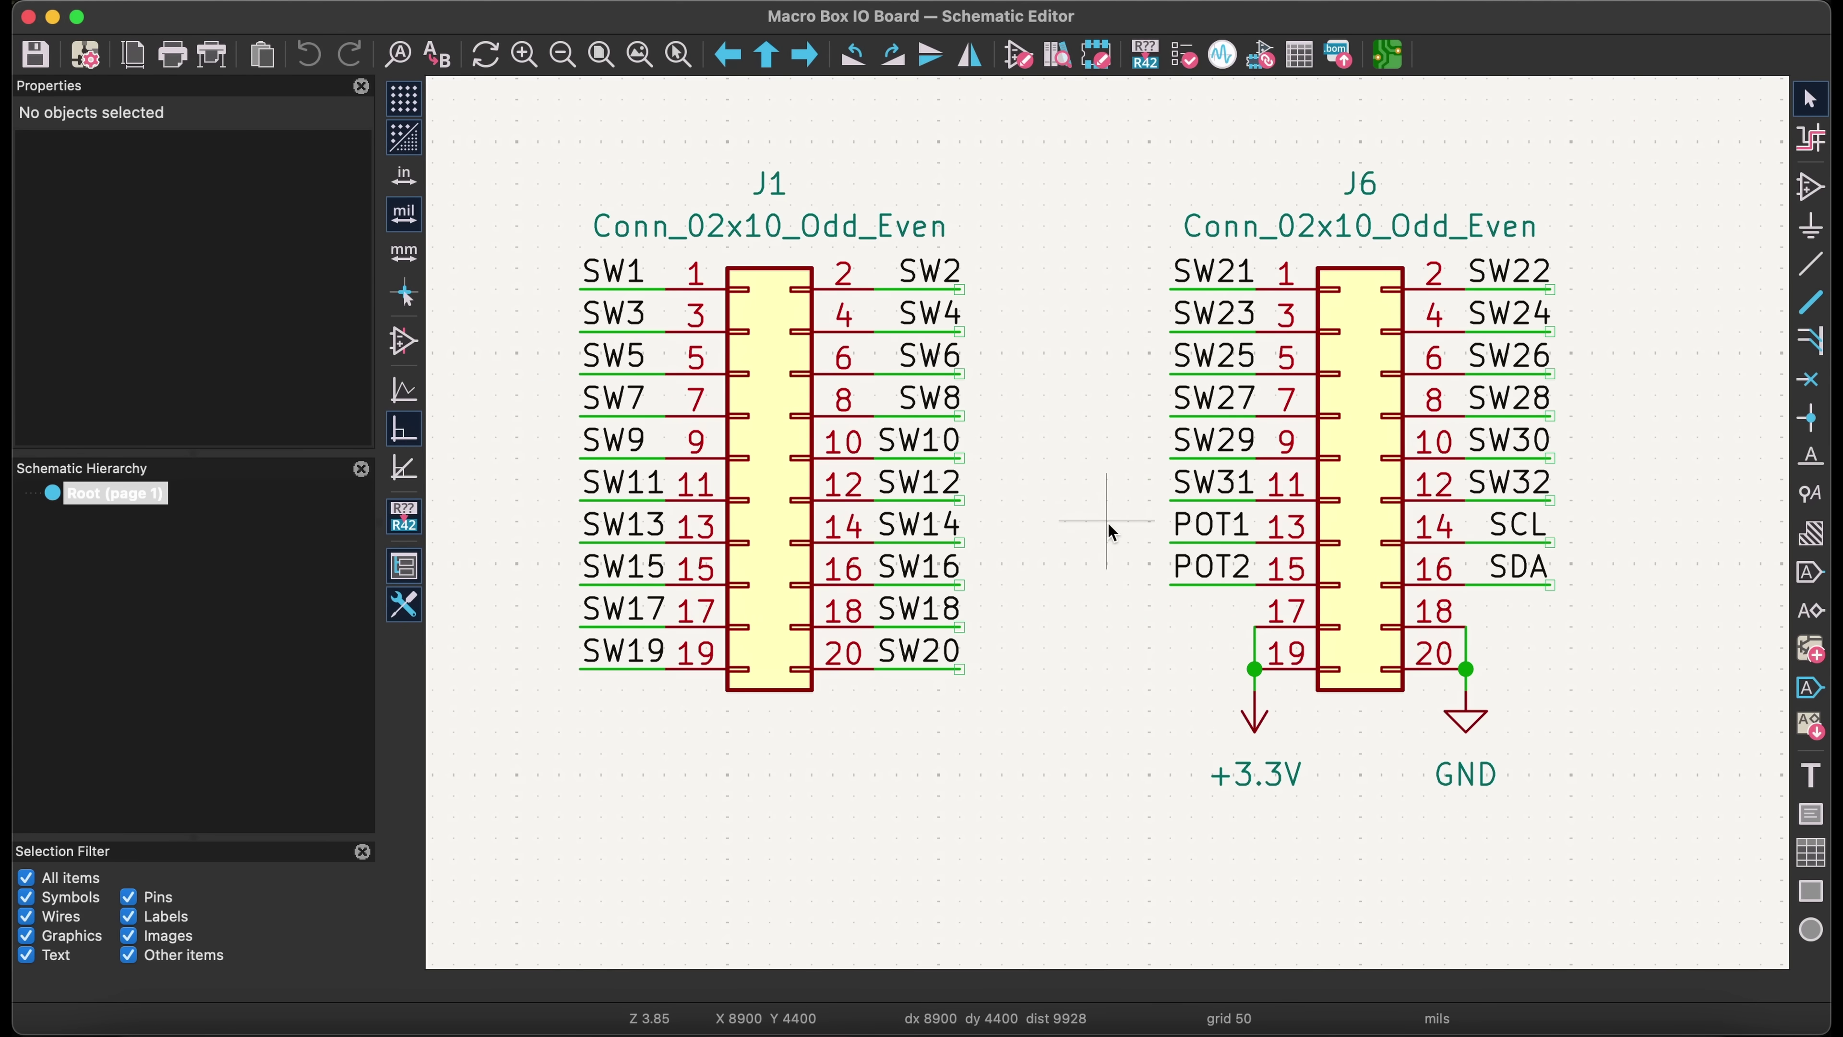
left_click_drag(1107, 521, 1611, 585)
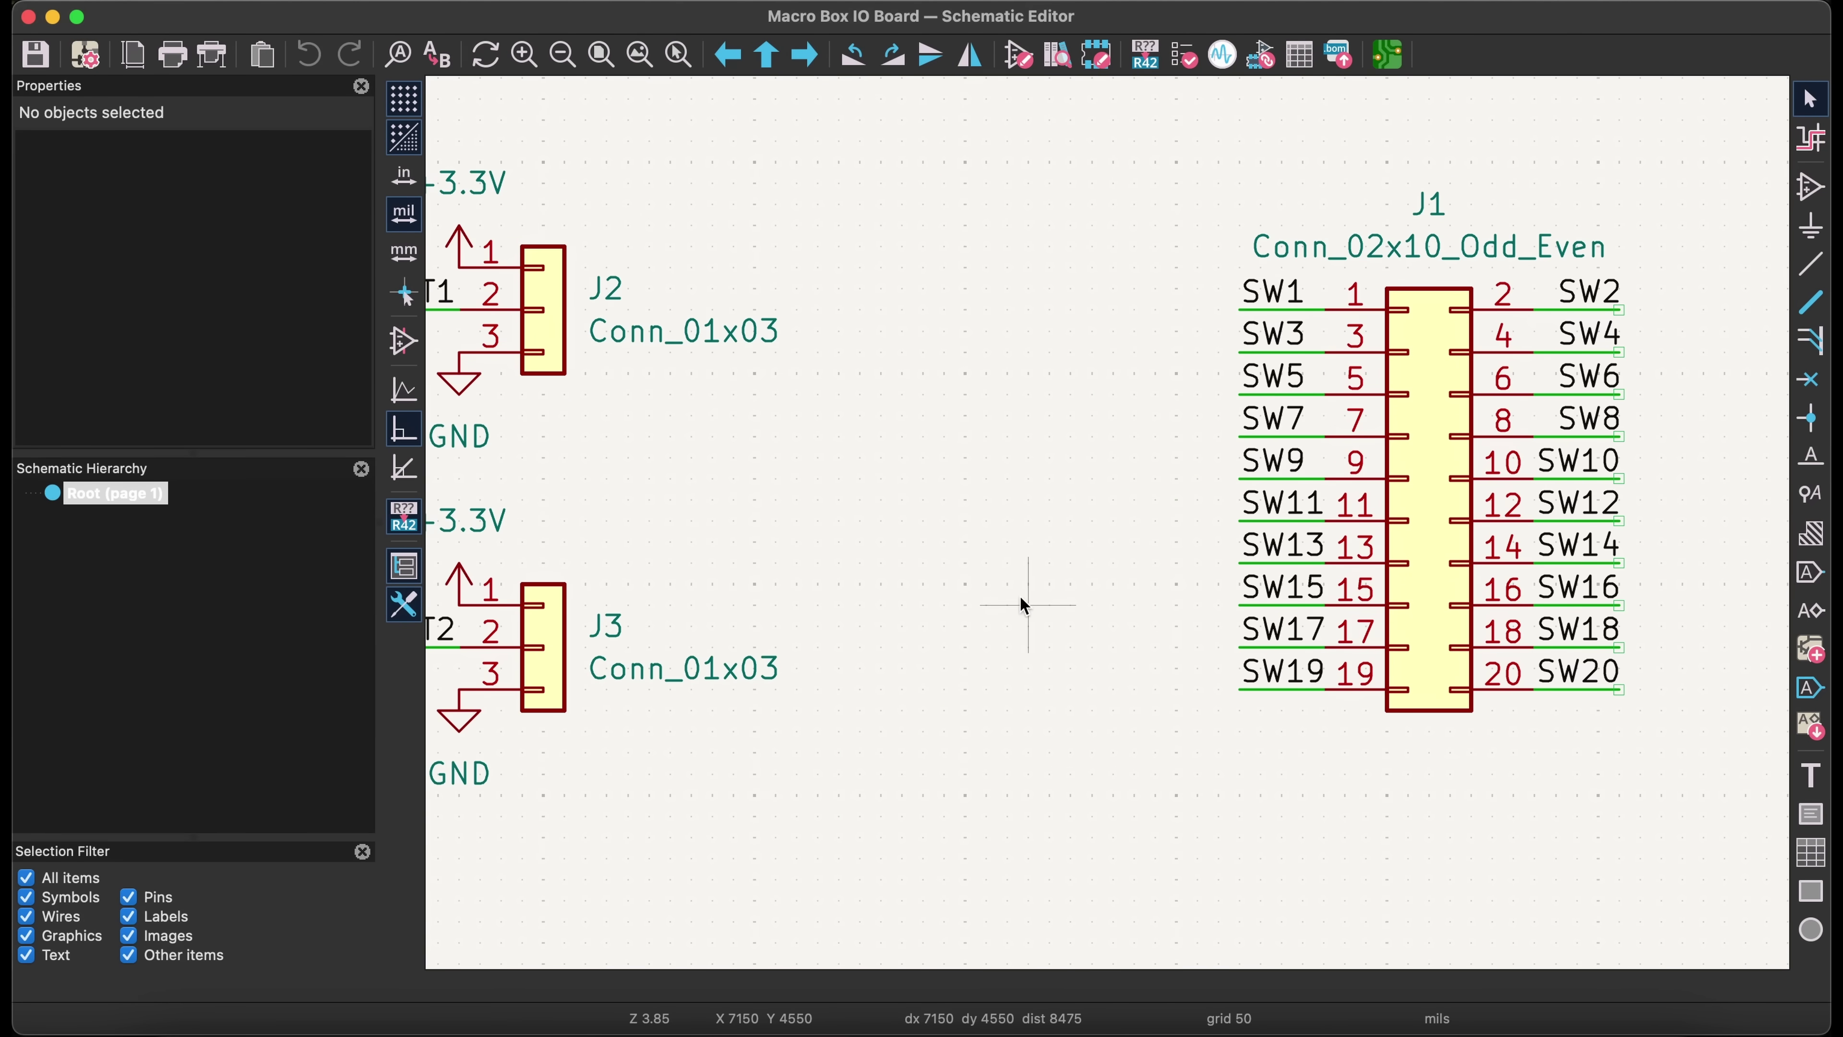
left_click_drag(731, 560, 1317, 539)
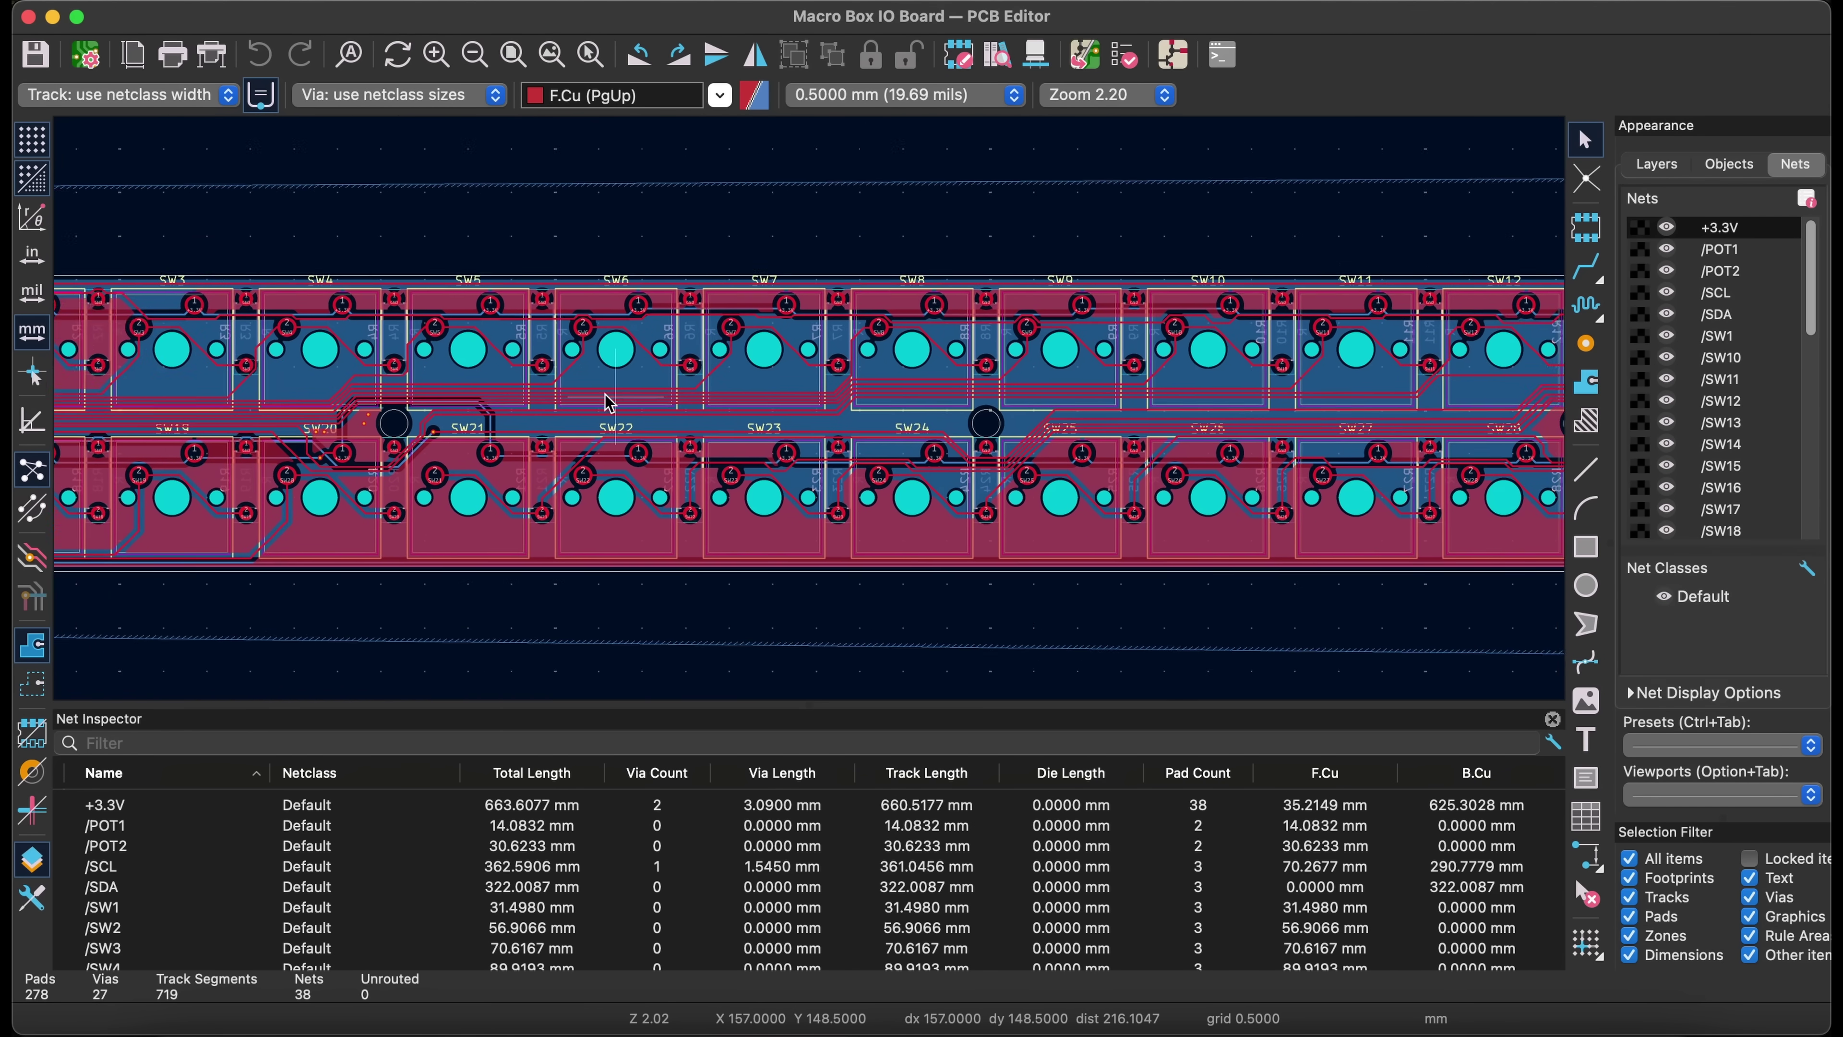
Switch to the PCB Editor and examine the IO board layout, including the switch footprints, mounting holes and connector routing at both ends.
left_click_drag(610, 403, 391, 353)
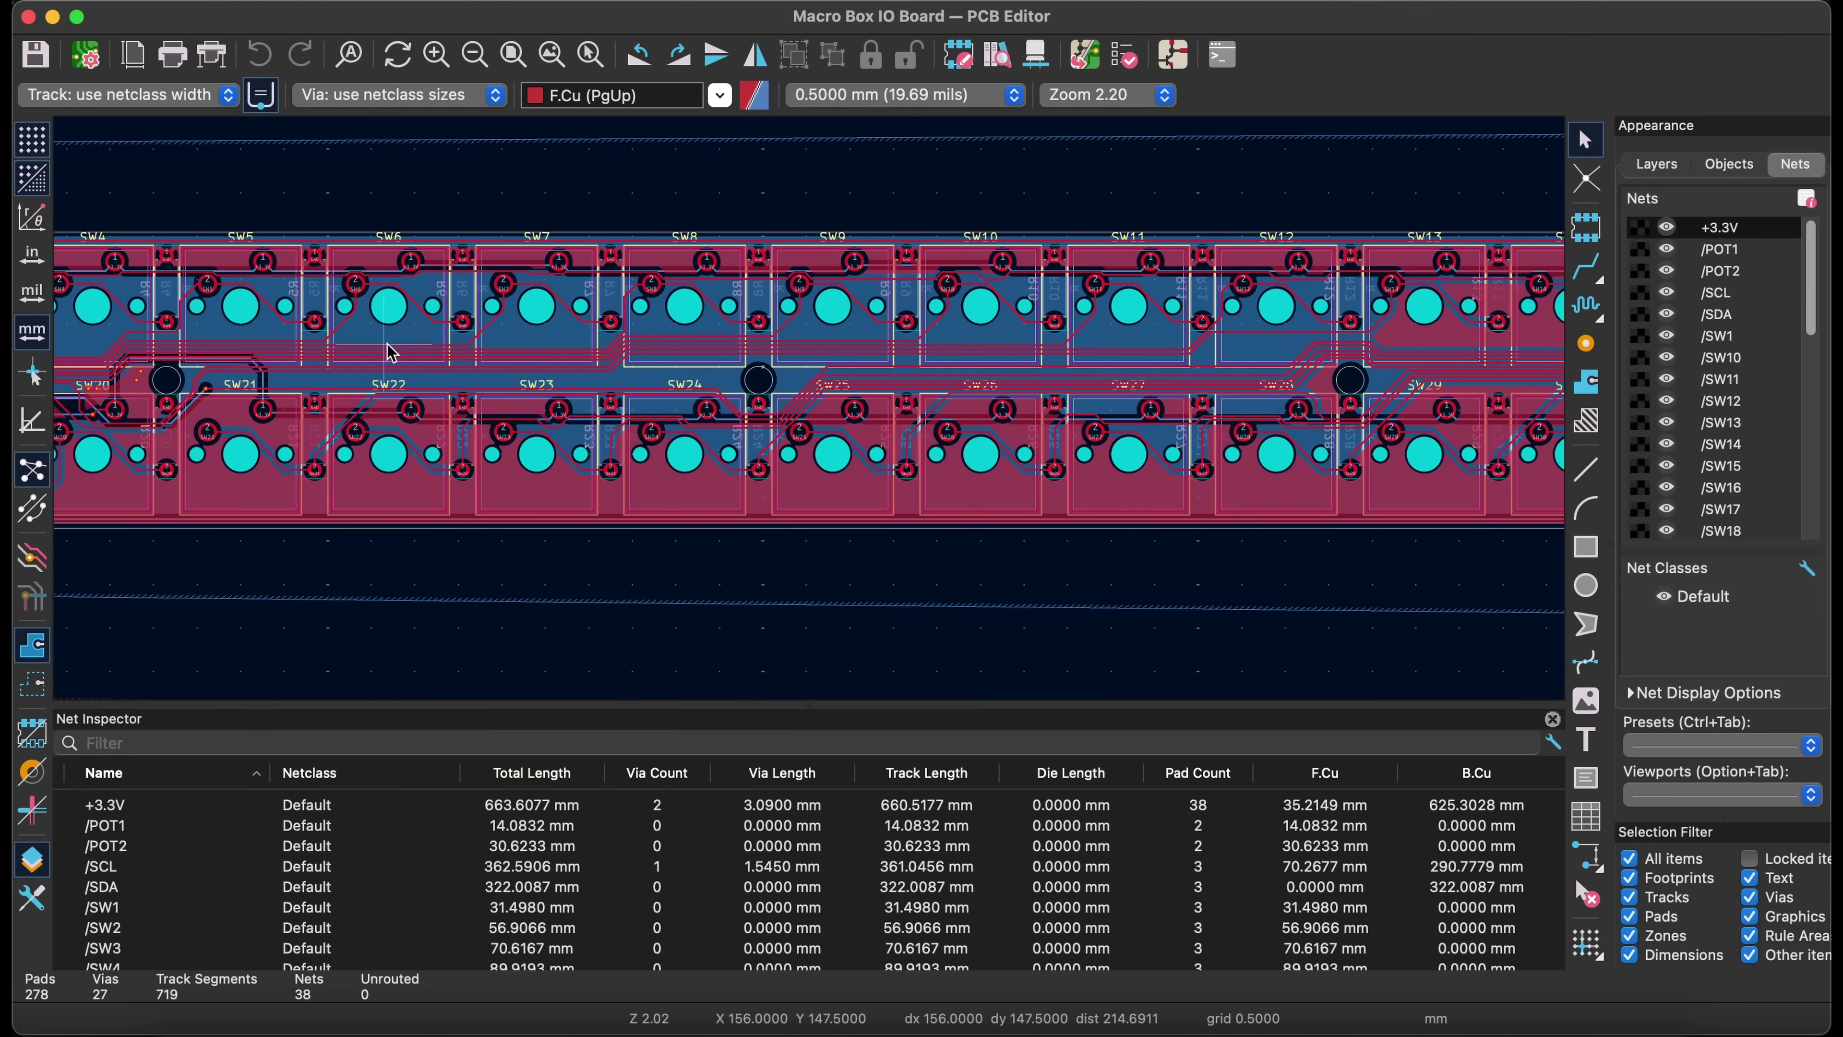
scroll(1159, 312, "right", 5)
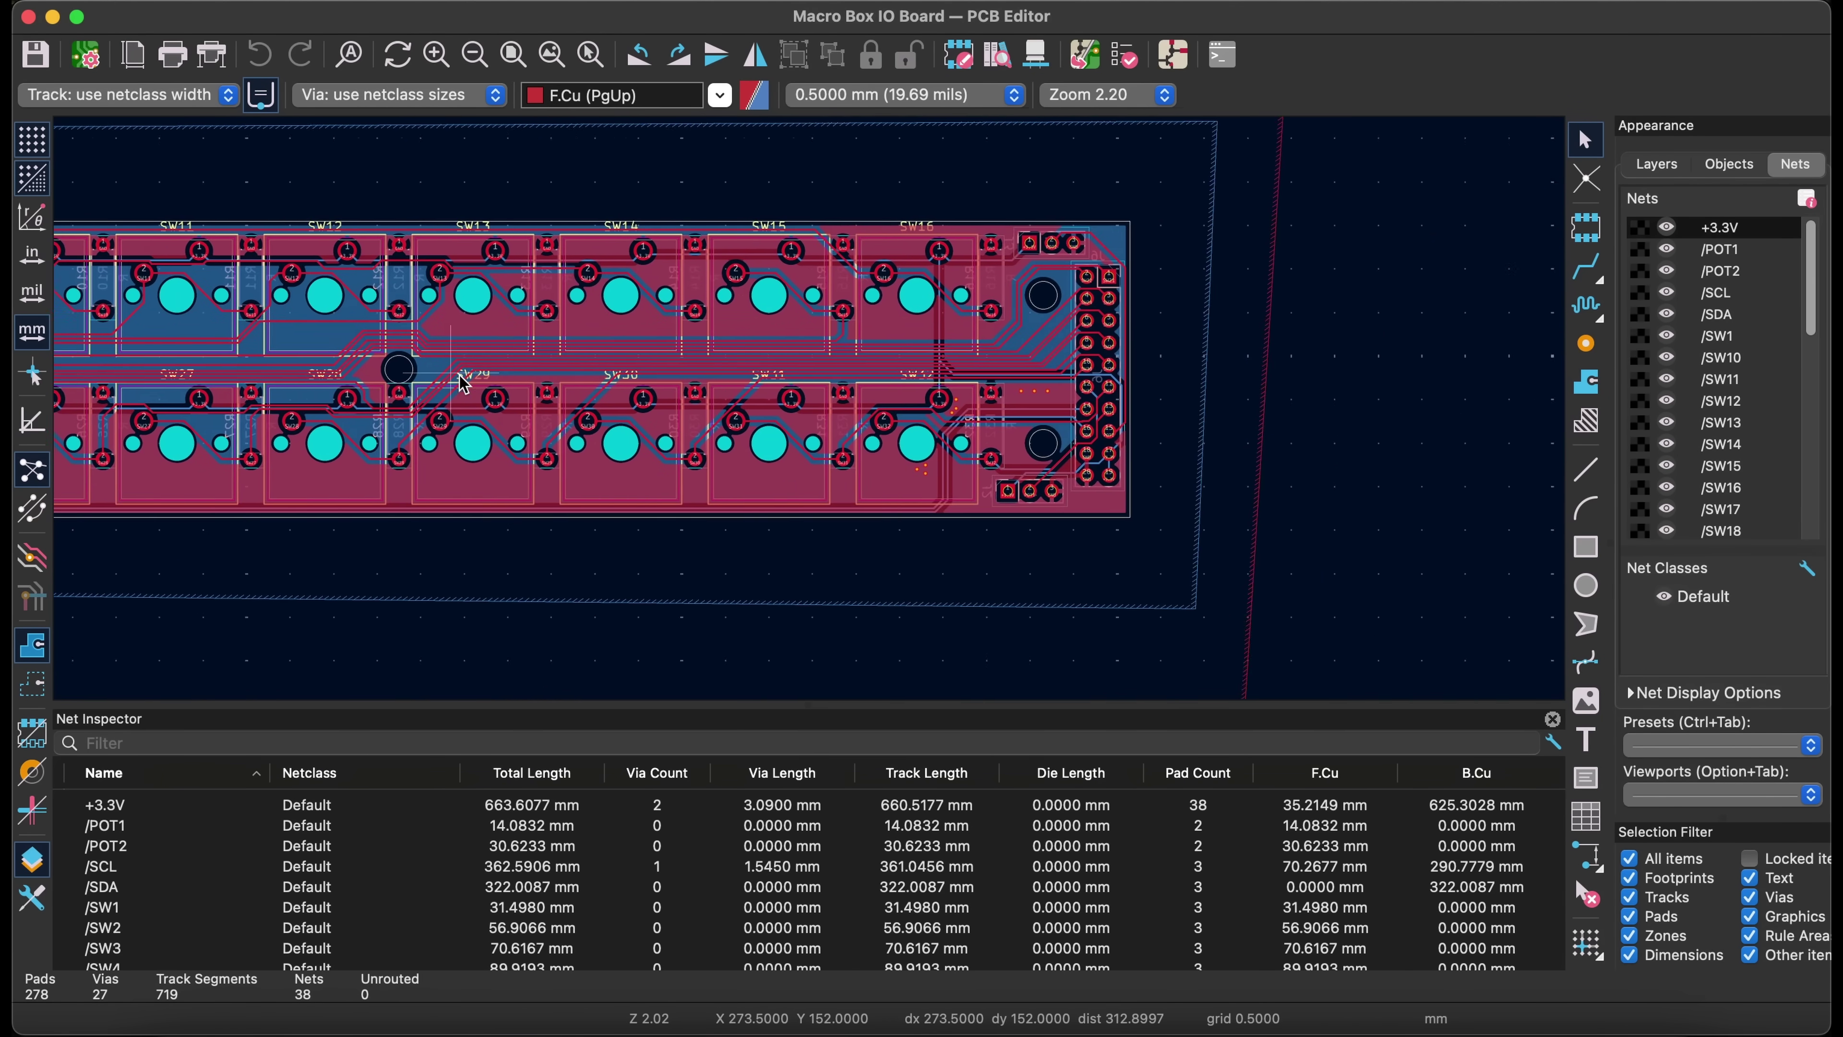
scroll(1134, 355, "down", 5)
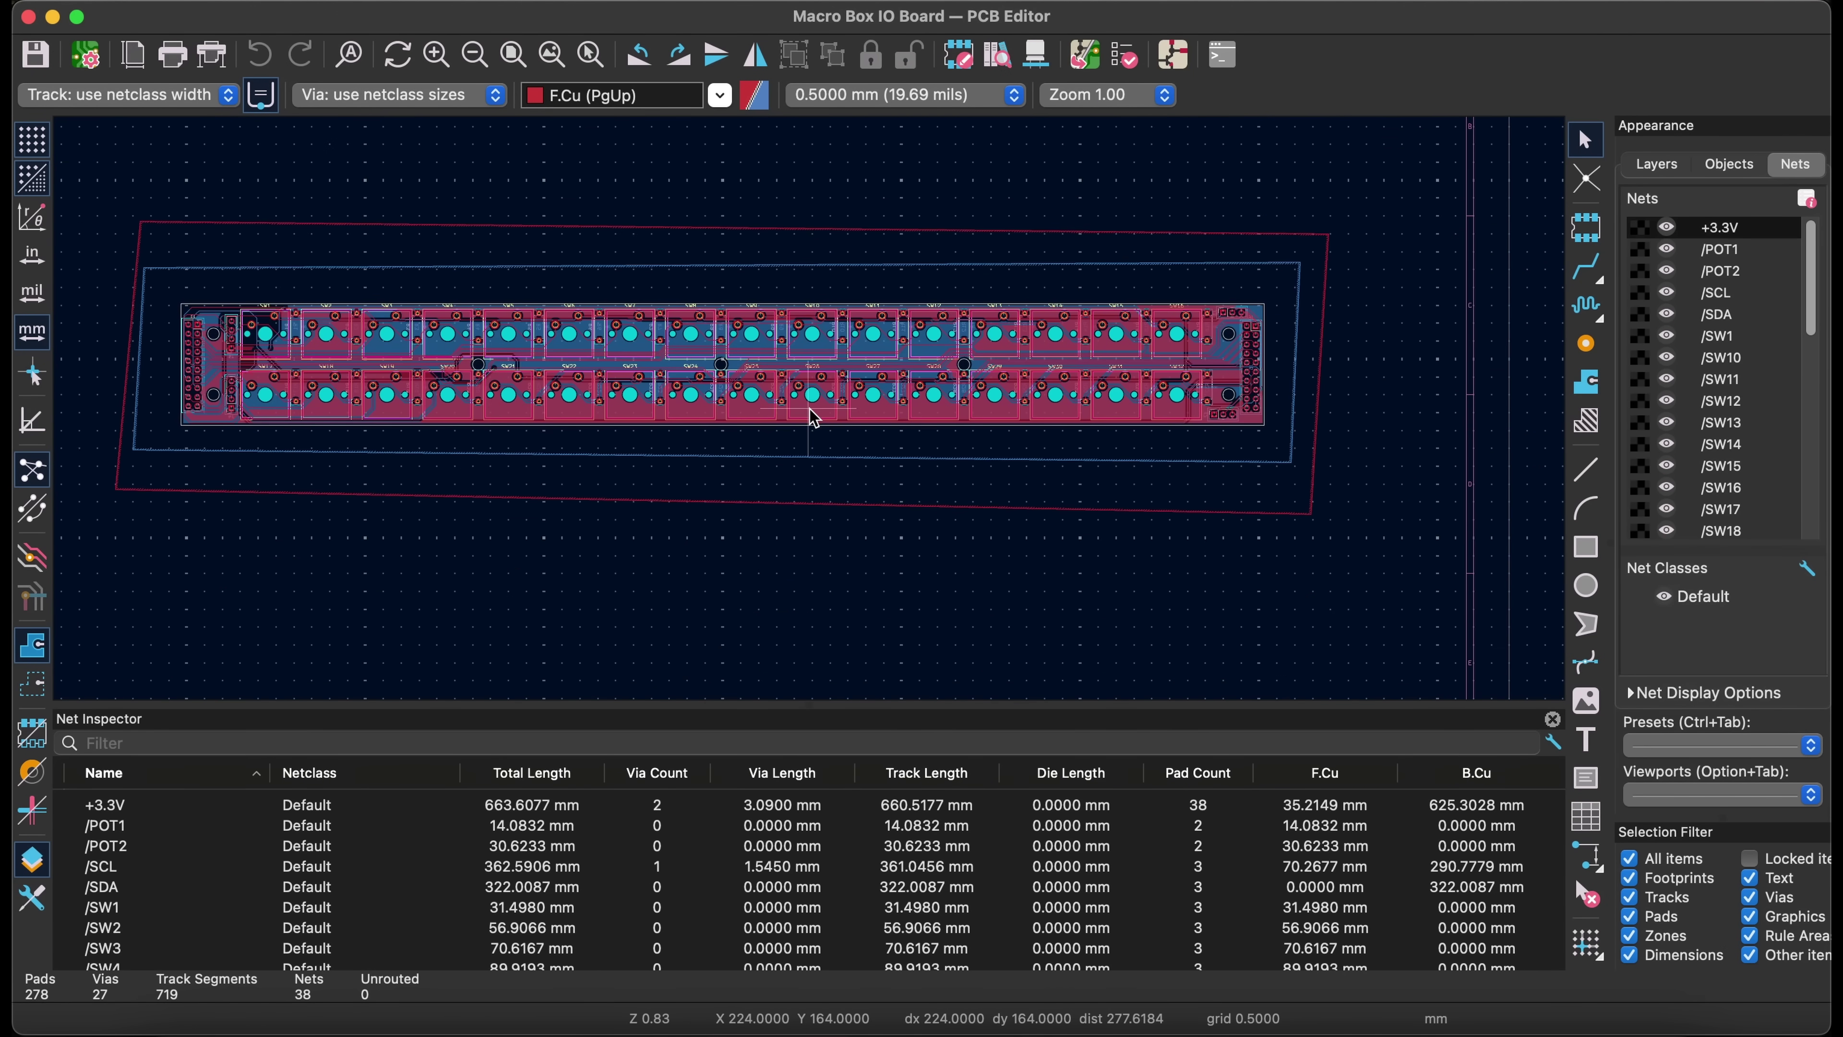
scroll(360, 343, "up", 6)
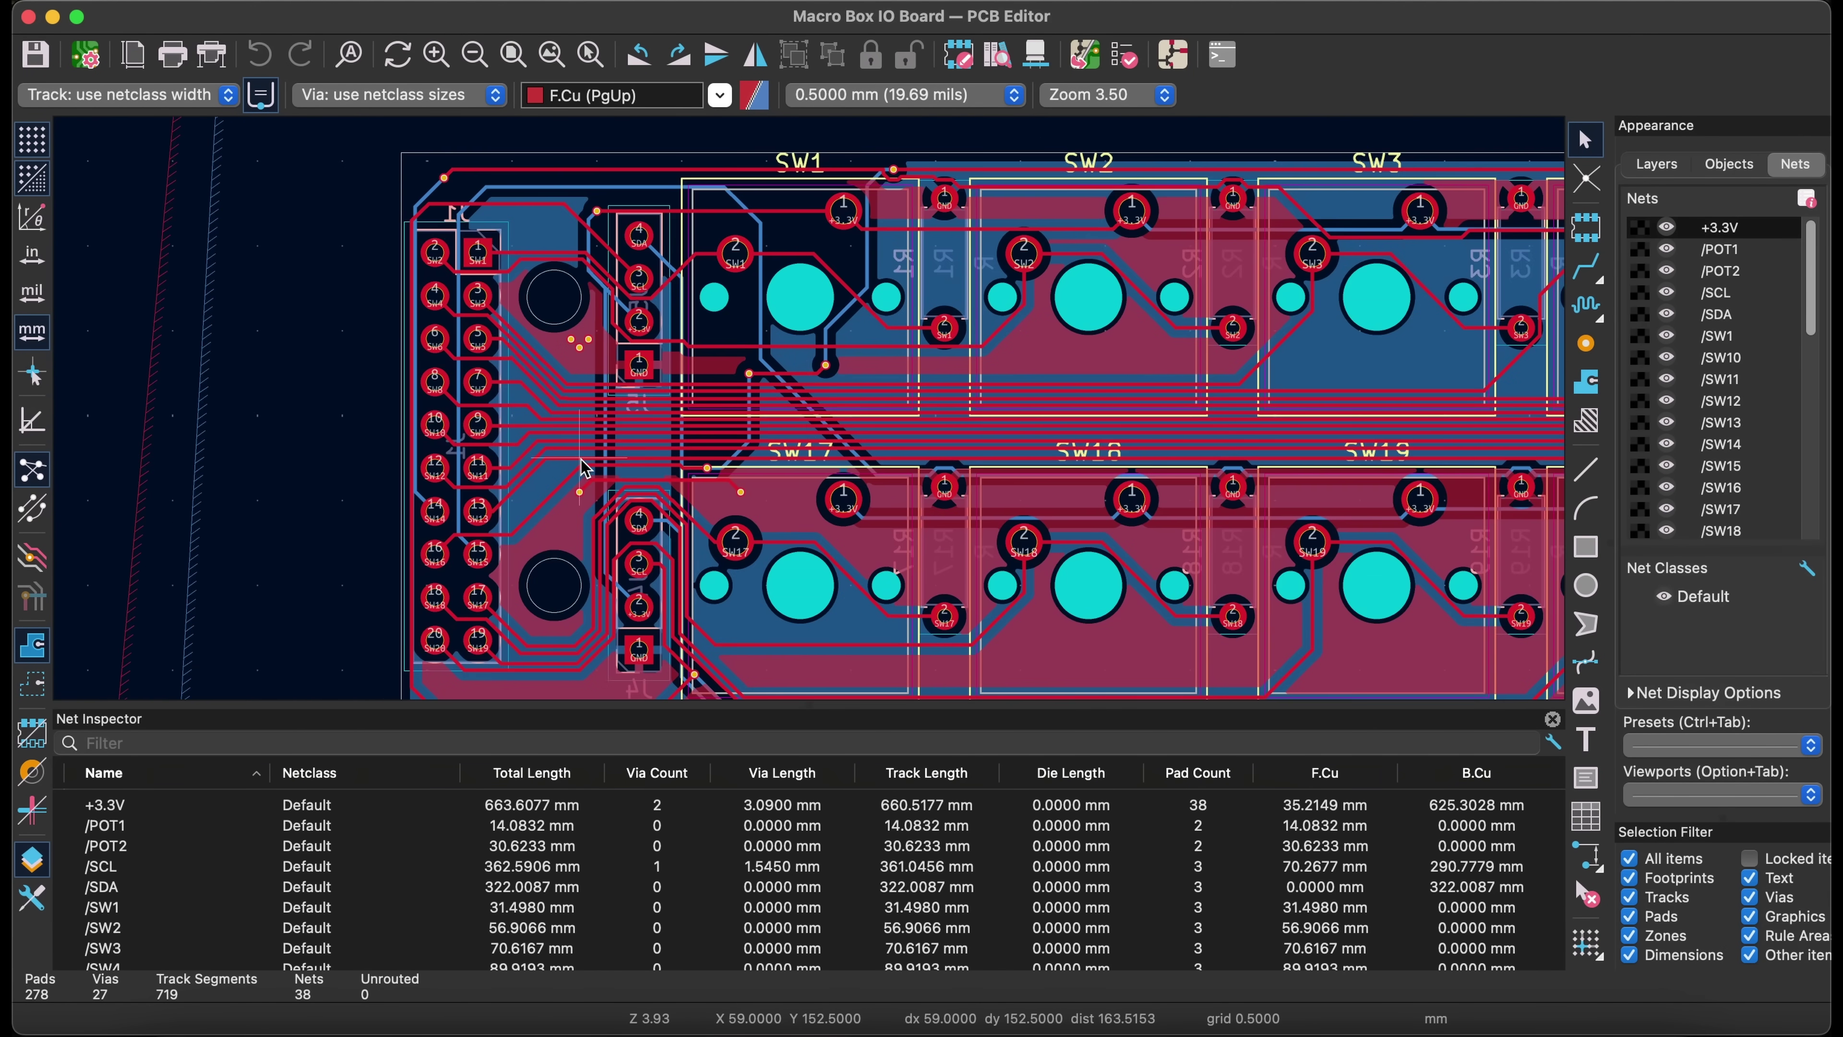
scroll(813, 417, "down", 9)
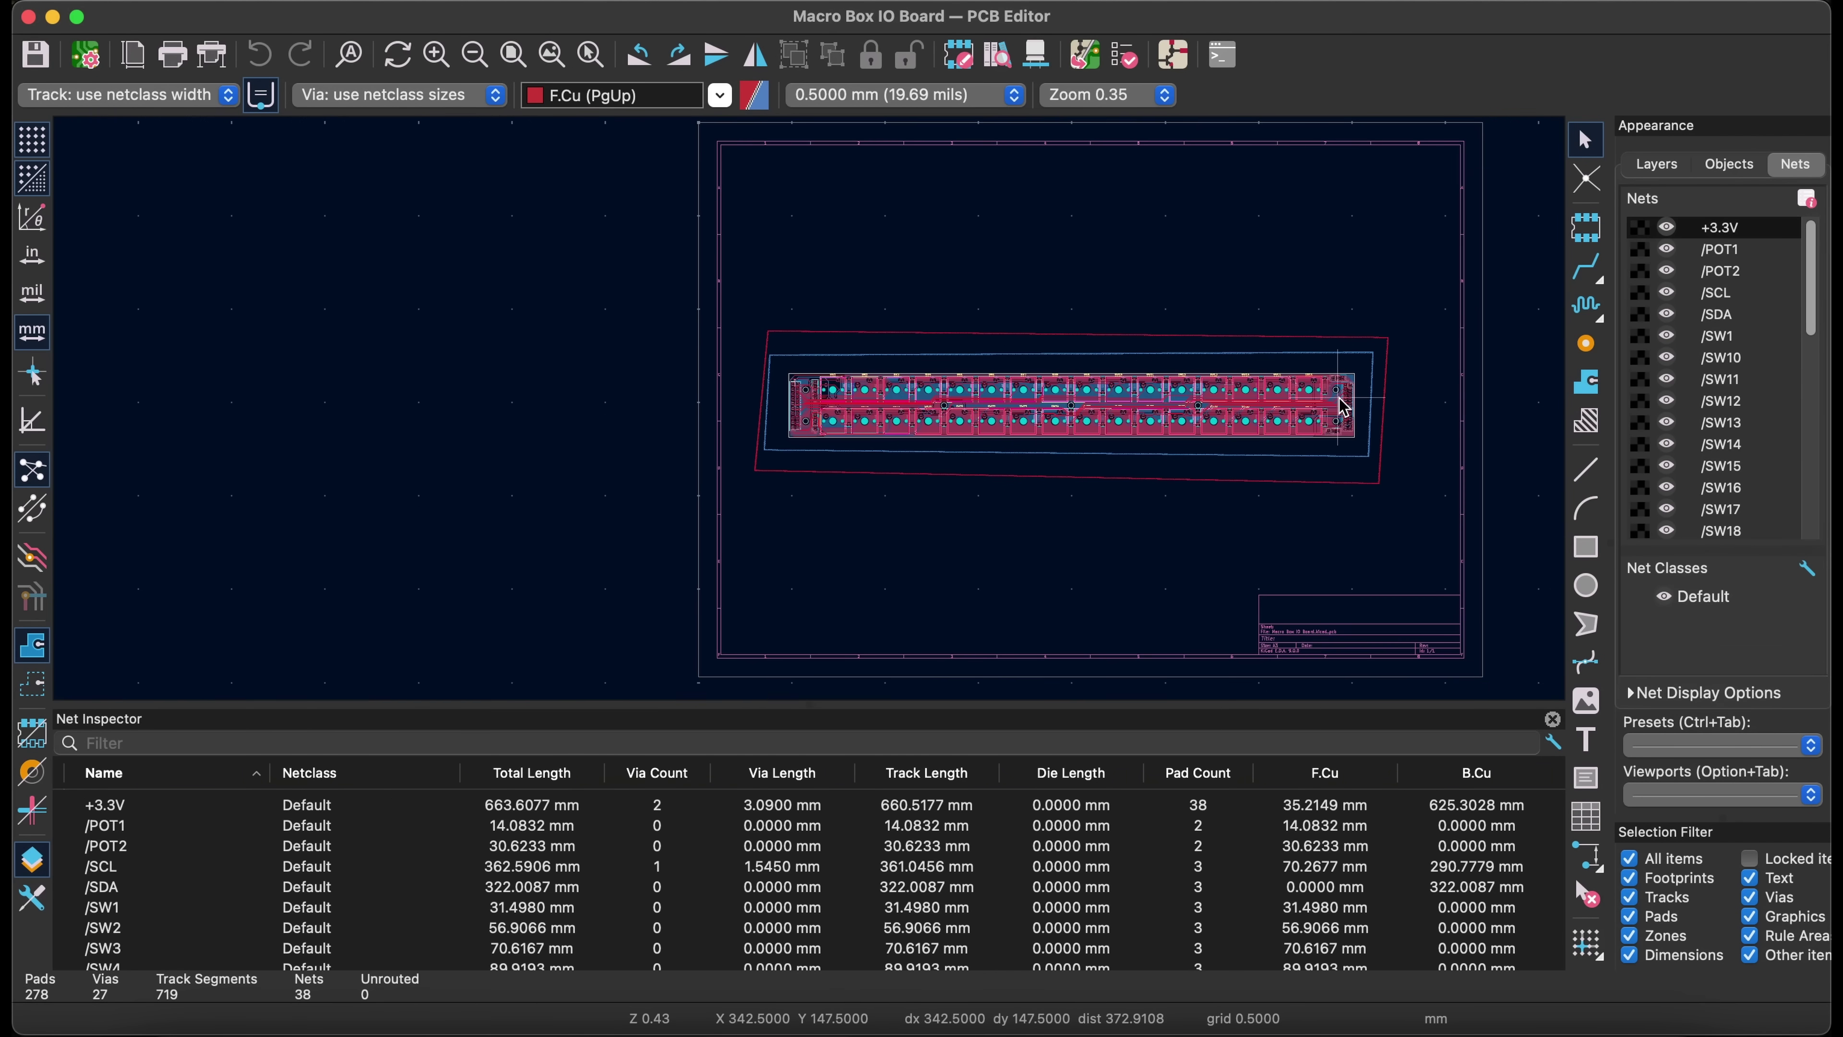
scroll(1344, 408, "down", 1)
scroll(813, 418, "up", 6)
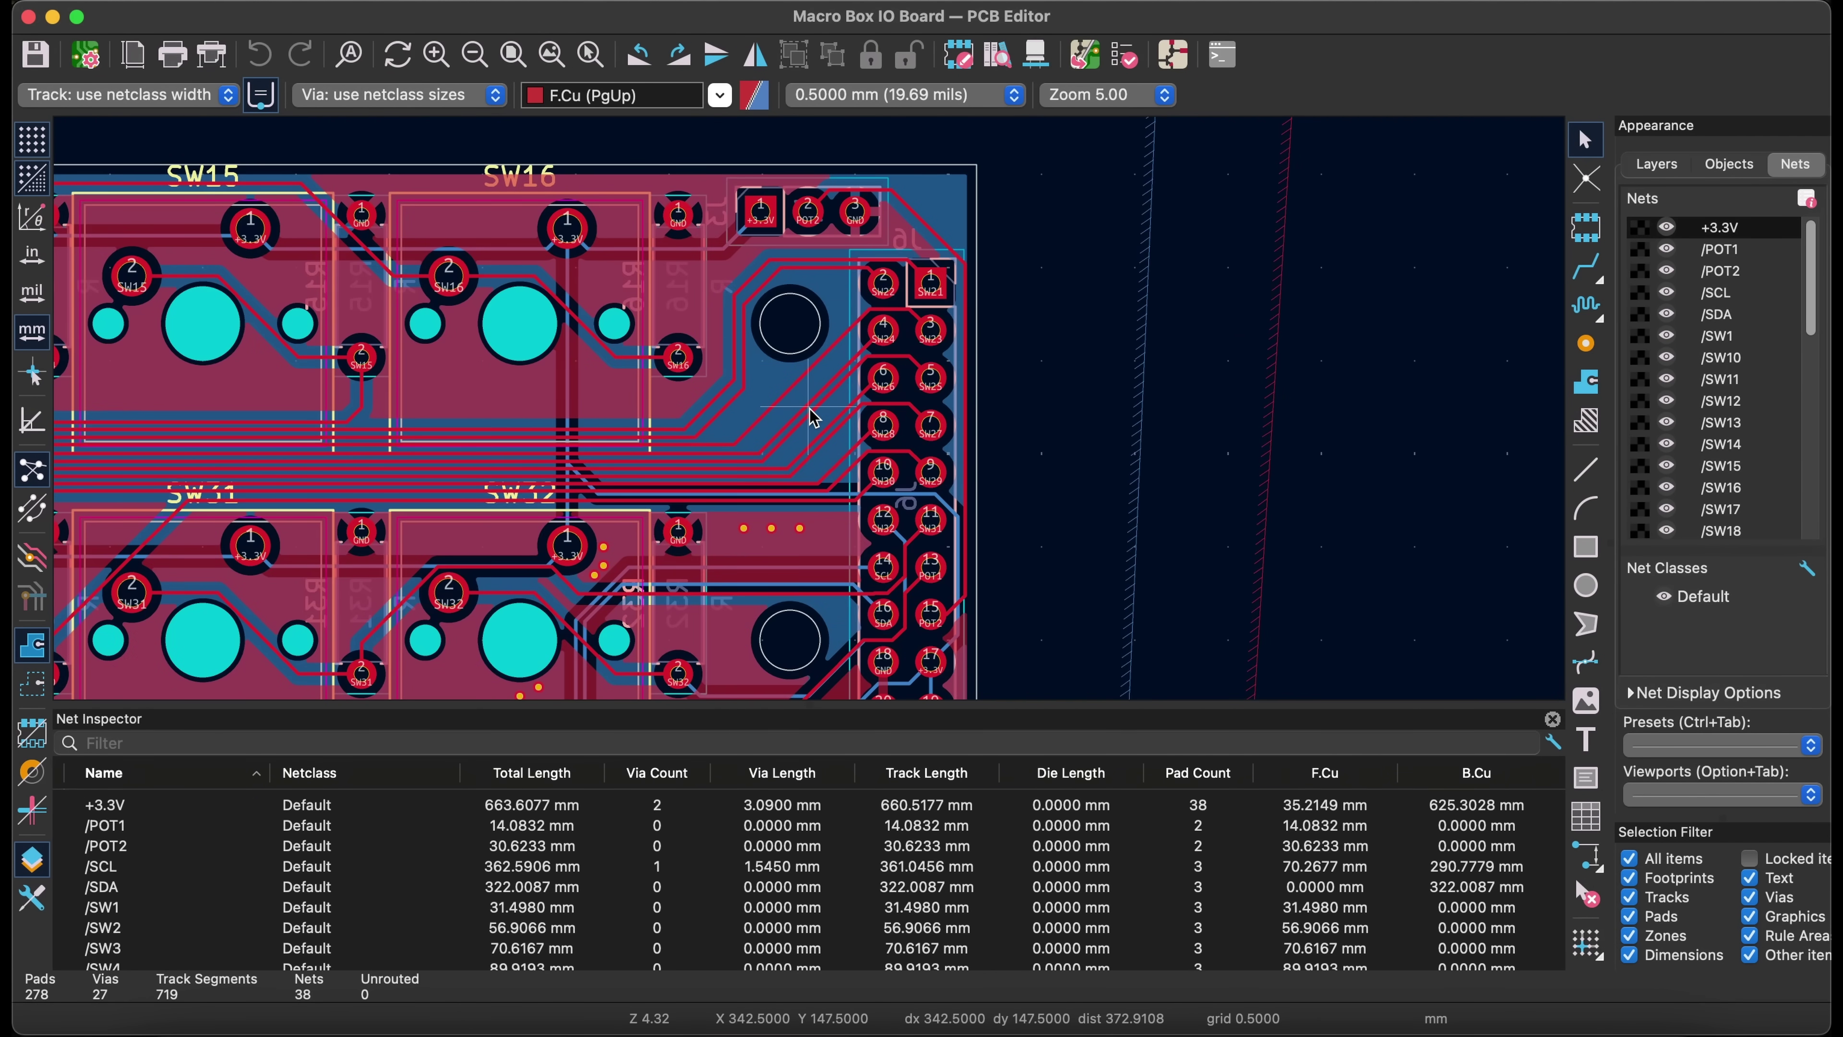
left_click_drag(765, 521, 1102, 428)
scroll(1103, 429, "down", 5)
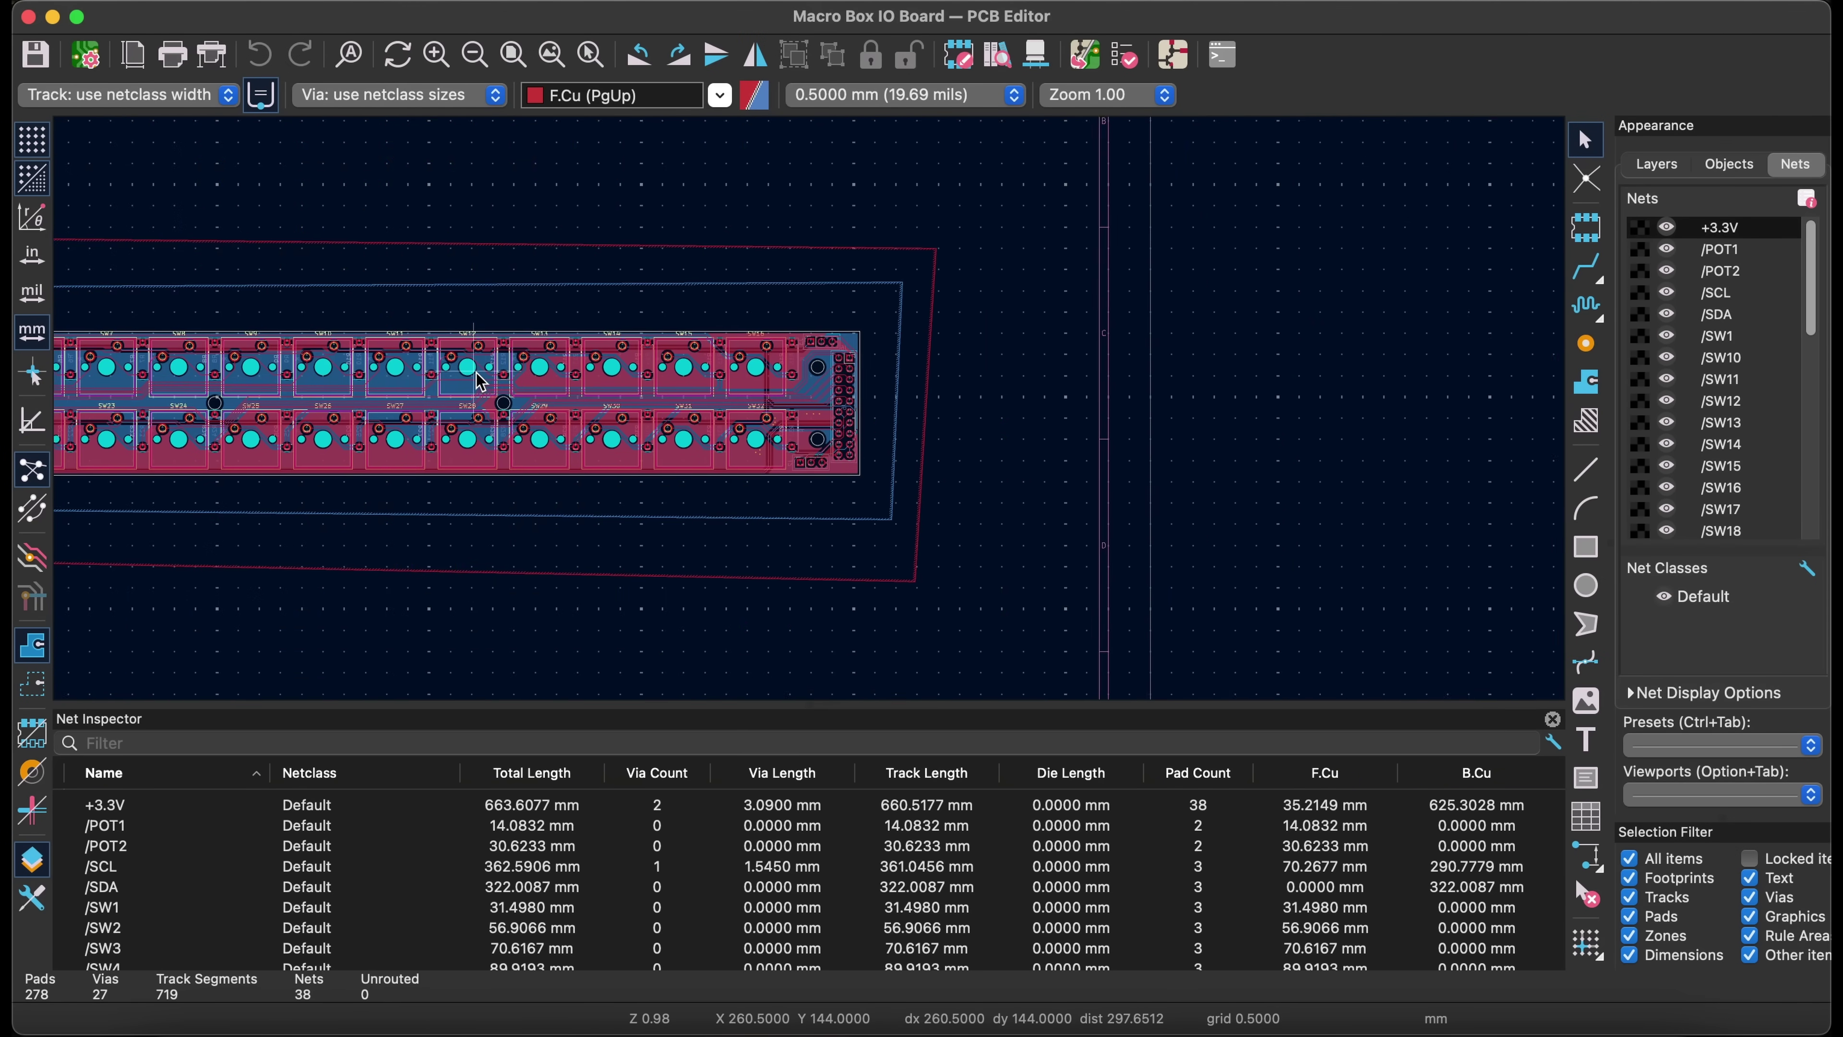
scroll(767, 394, "up", 4)
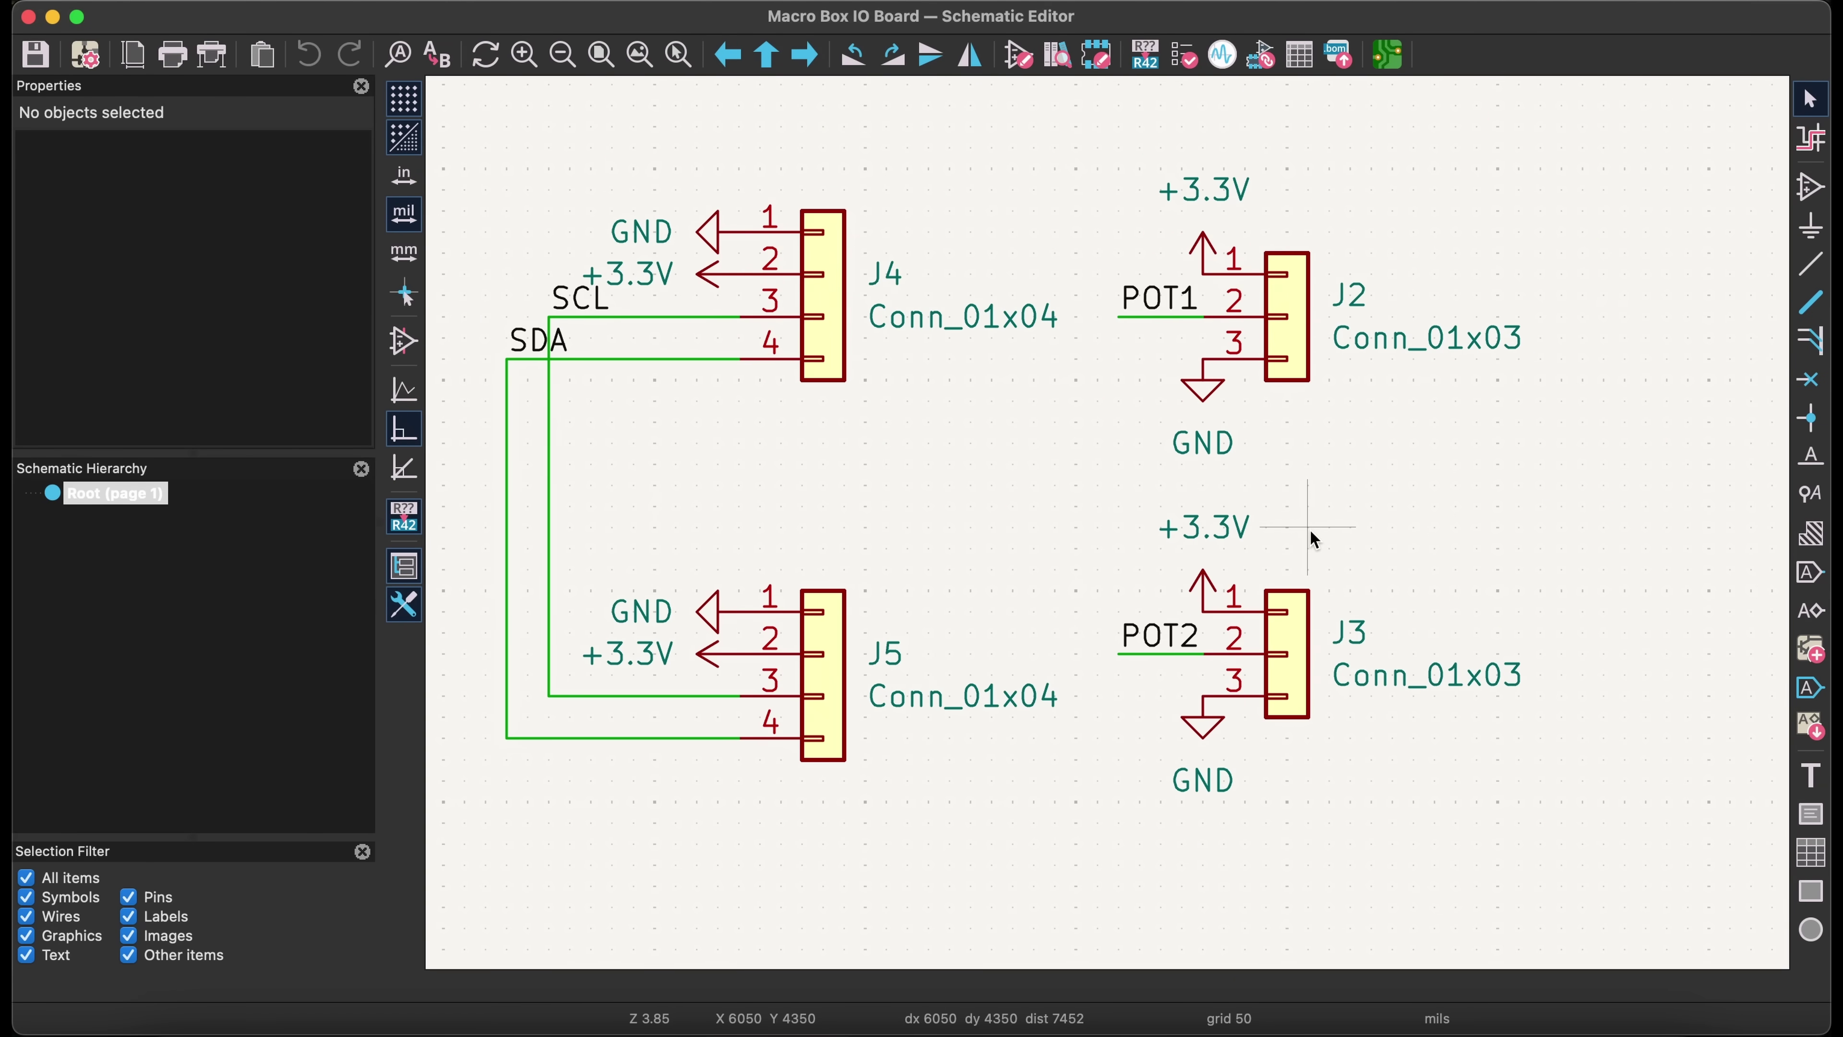
Return to the schematic and examine the wiring of connectors J2 to J5 and the pin assignments of headers J1 and J6.
left_click_drag(1308, 528, 566, 519)
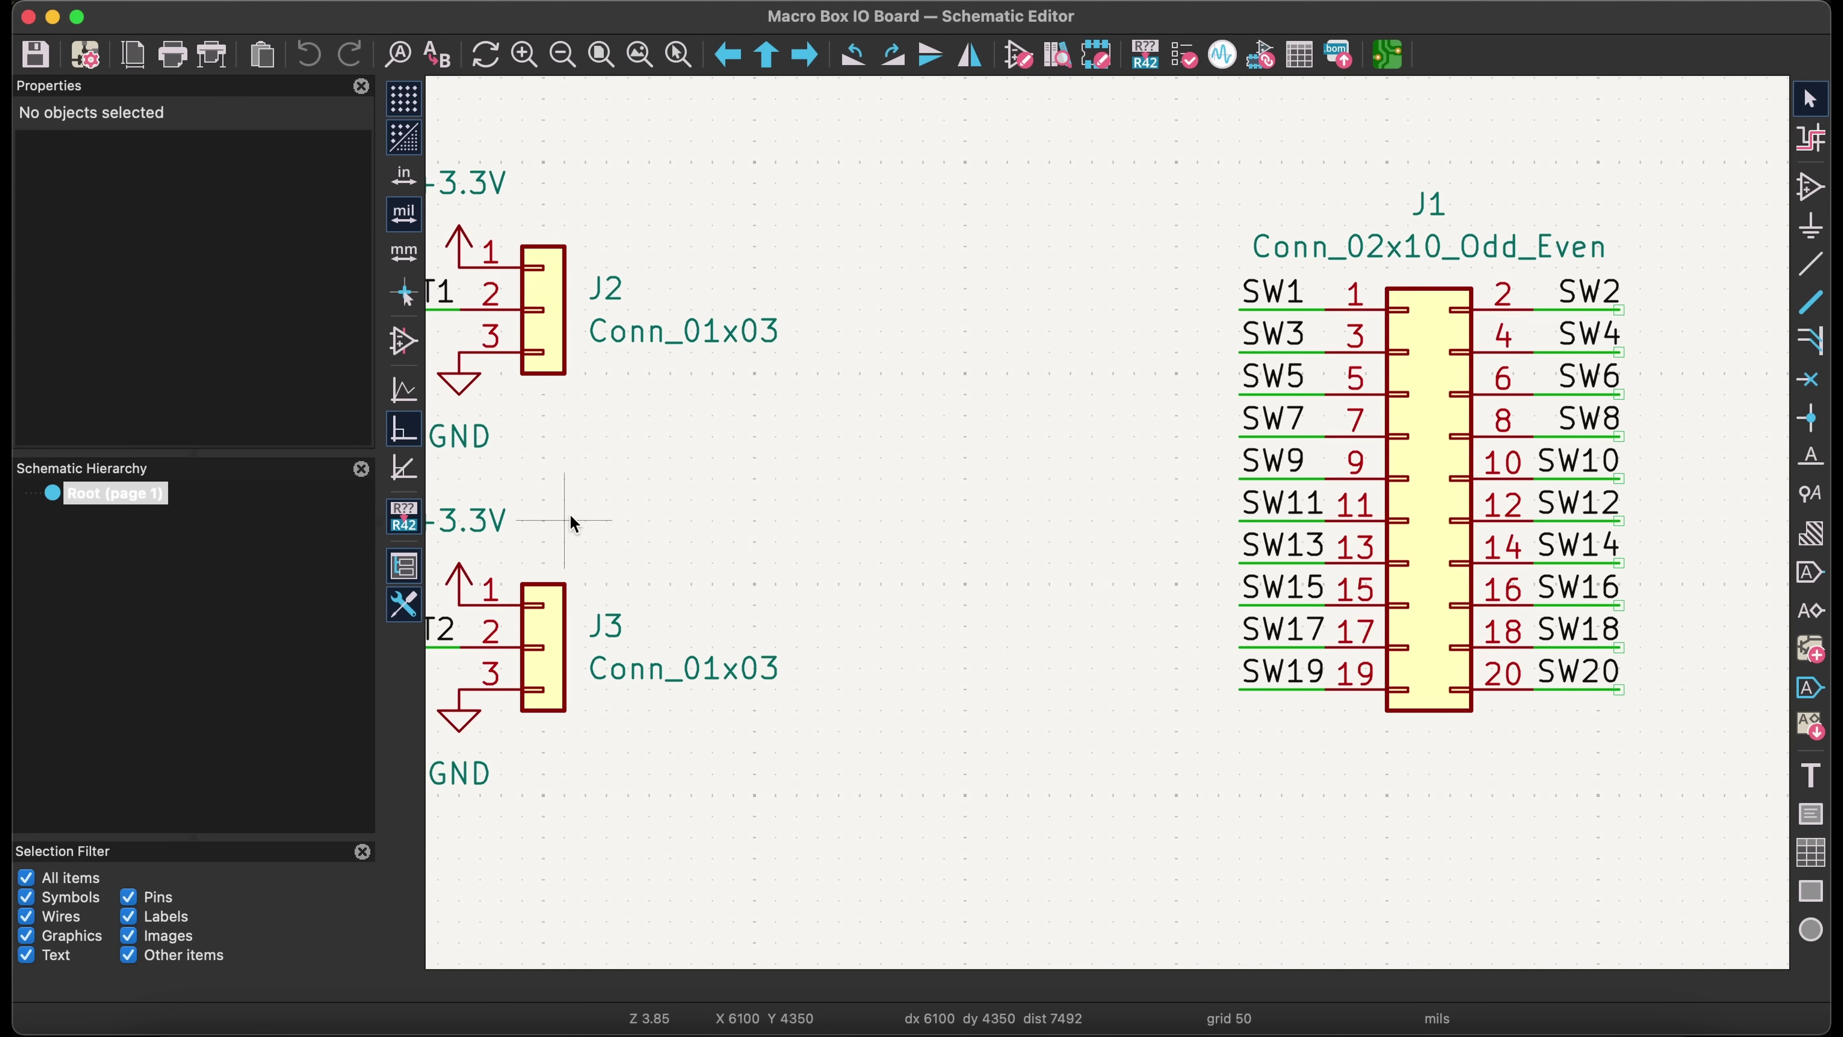
scroll(1114, 644, "right", 10)
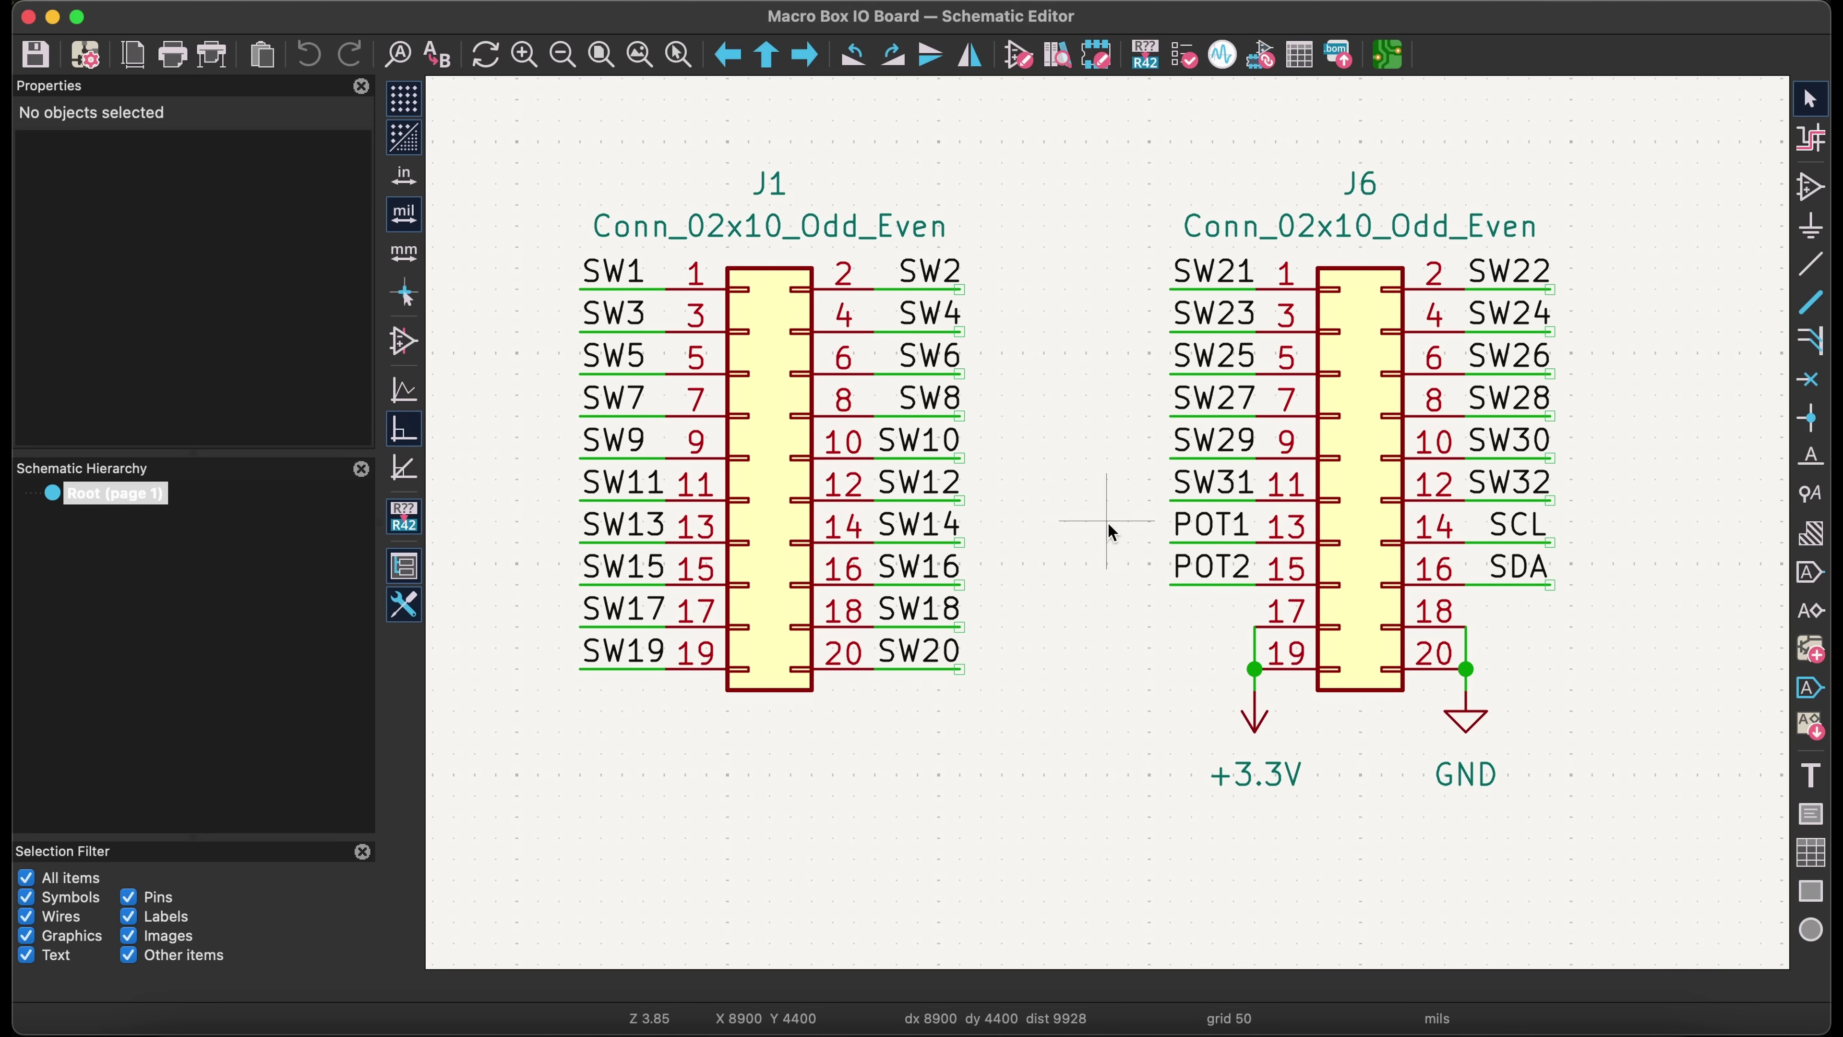
scroll(1108, 524, "down", 6)
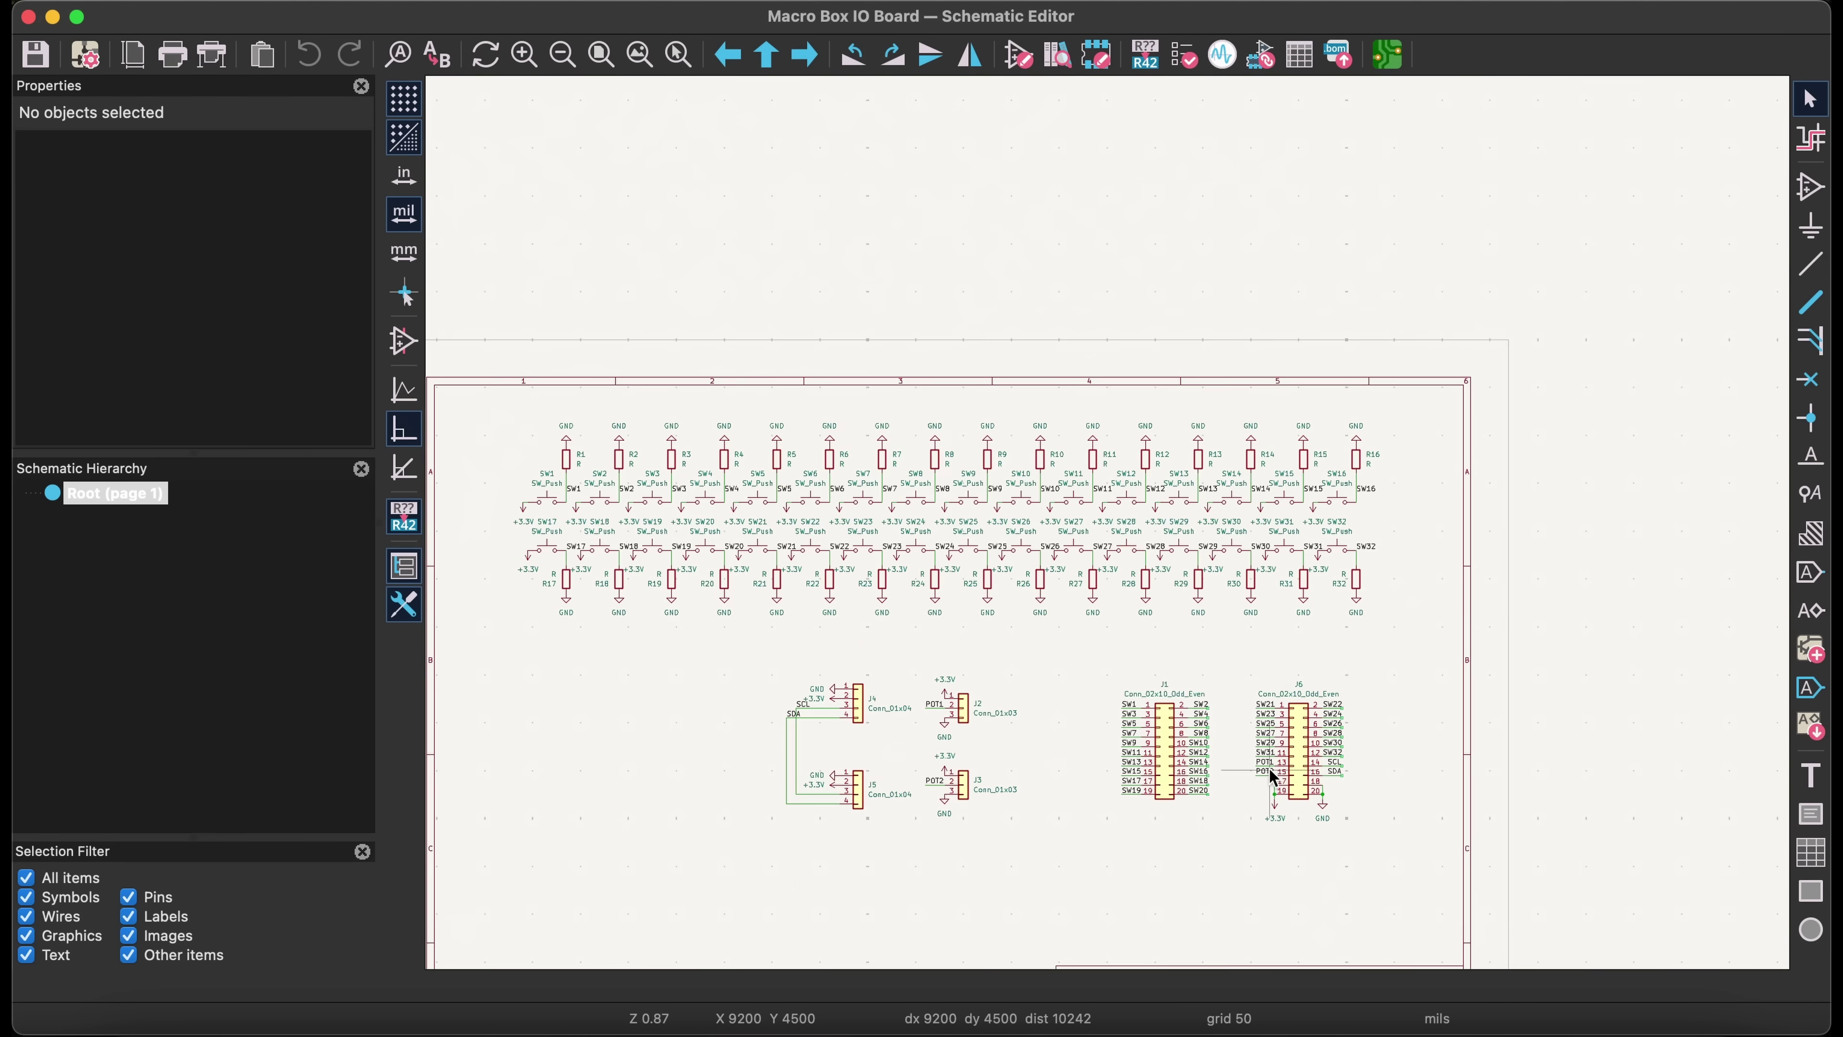
scroll(1111, 527, "up", 4)
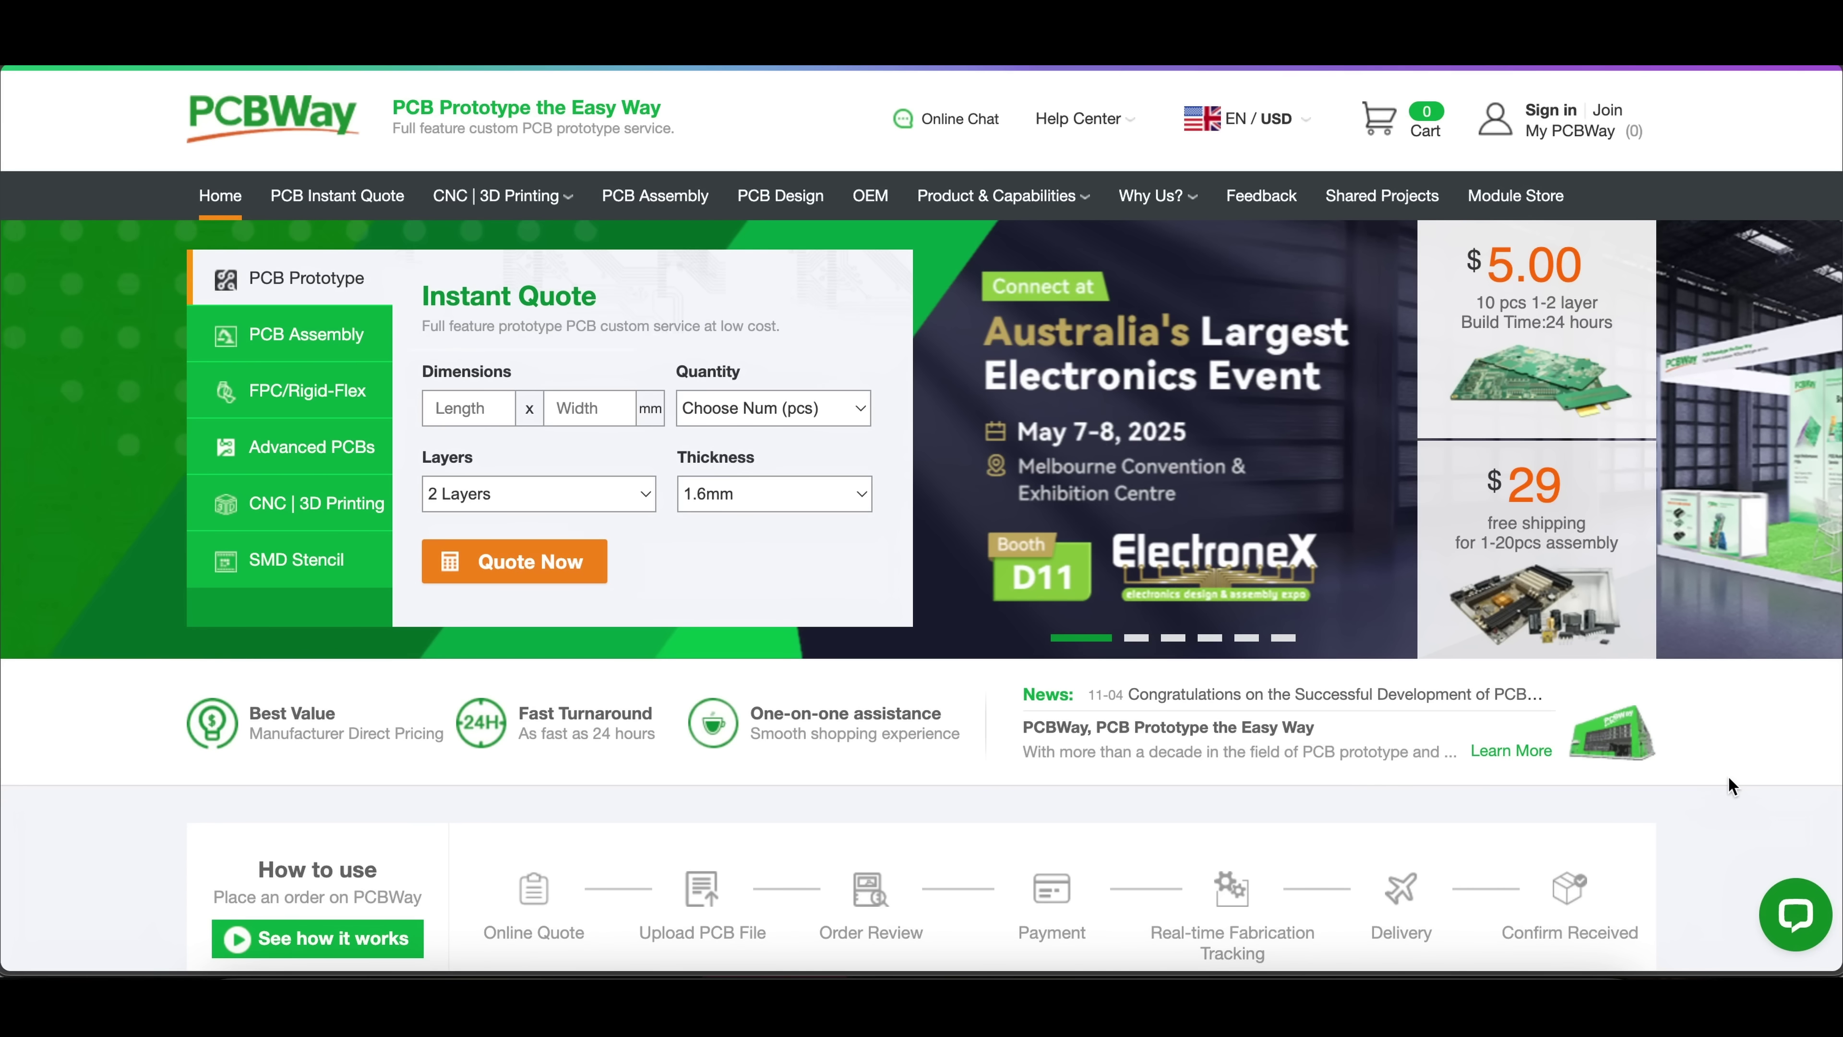
Switch to the PCBWay website and open its Sheet Metal Fabrication service.
mouse_move(515, 196)
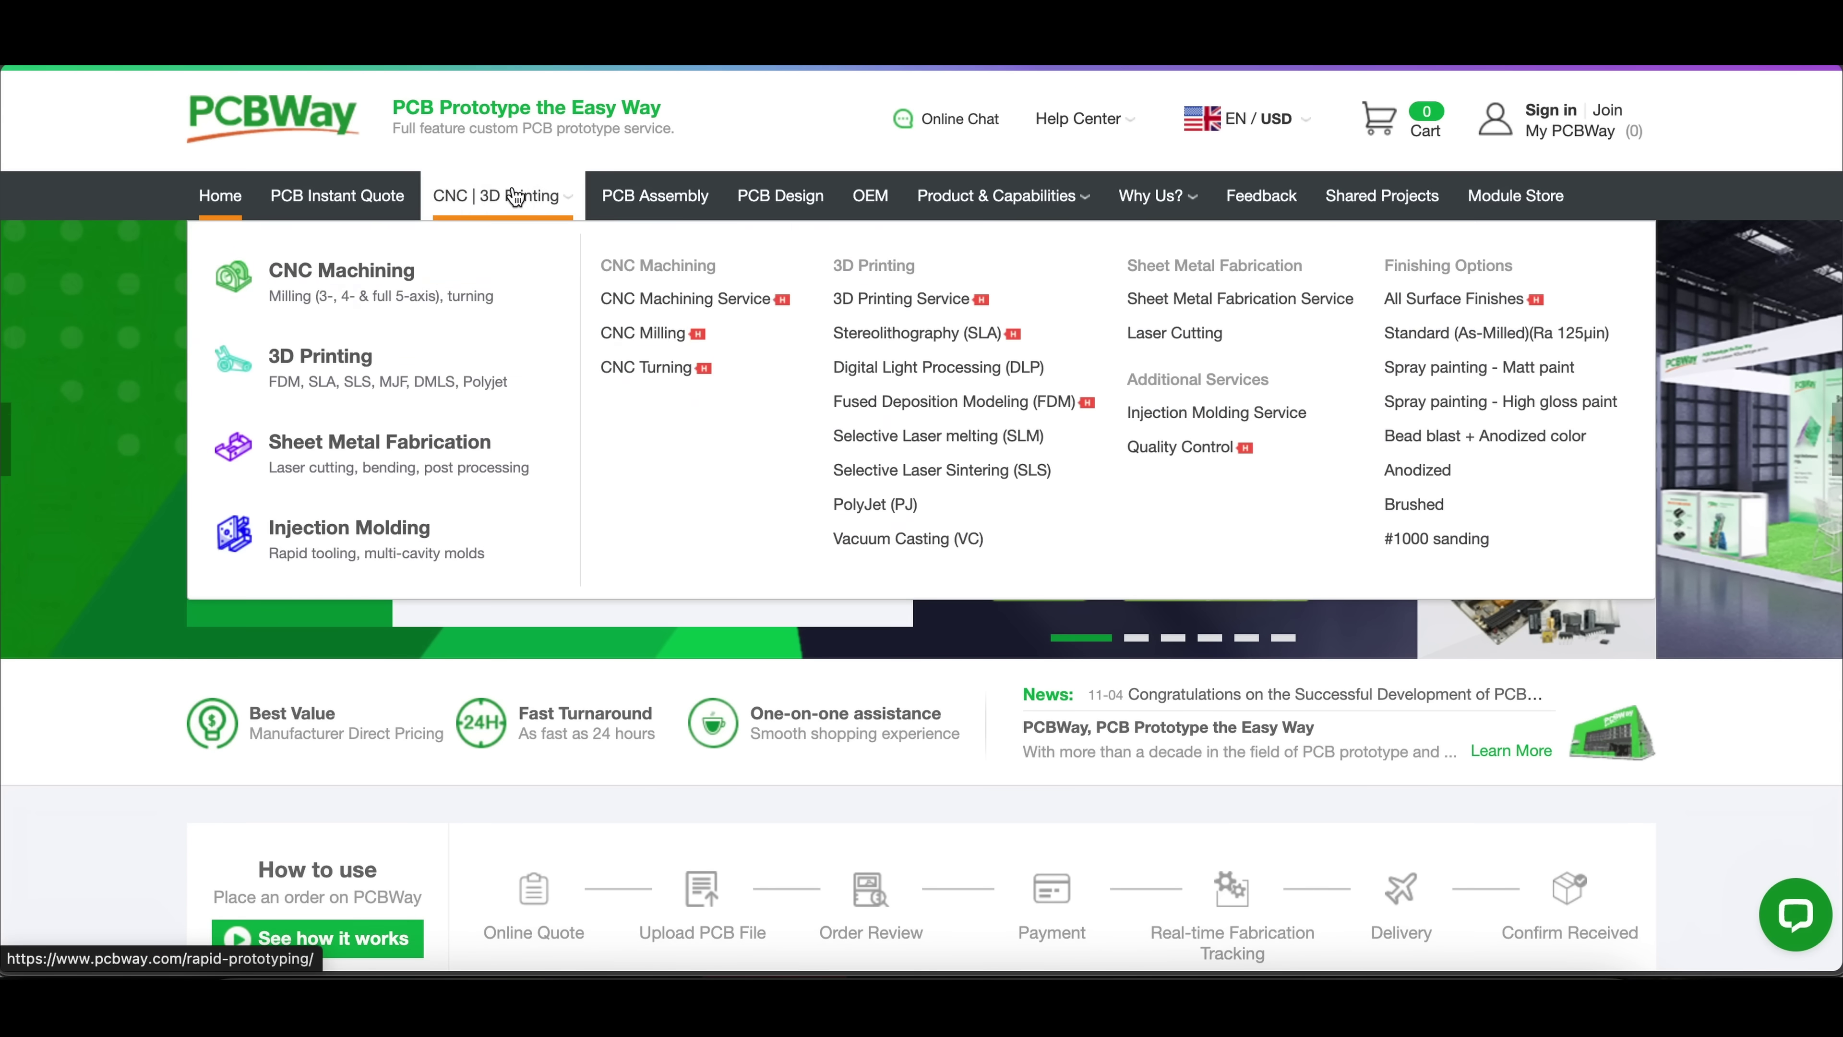
left_click(444, 459)
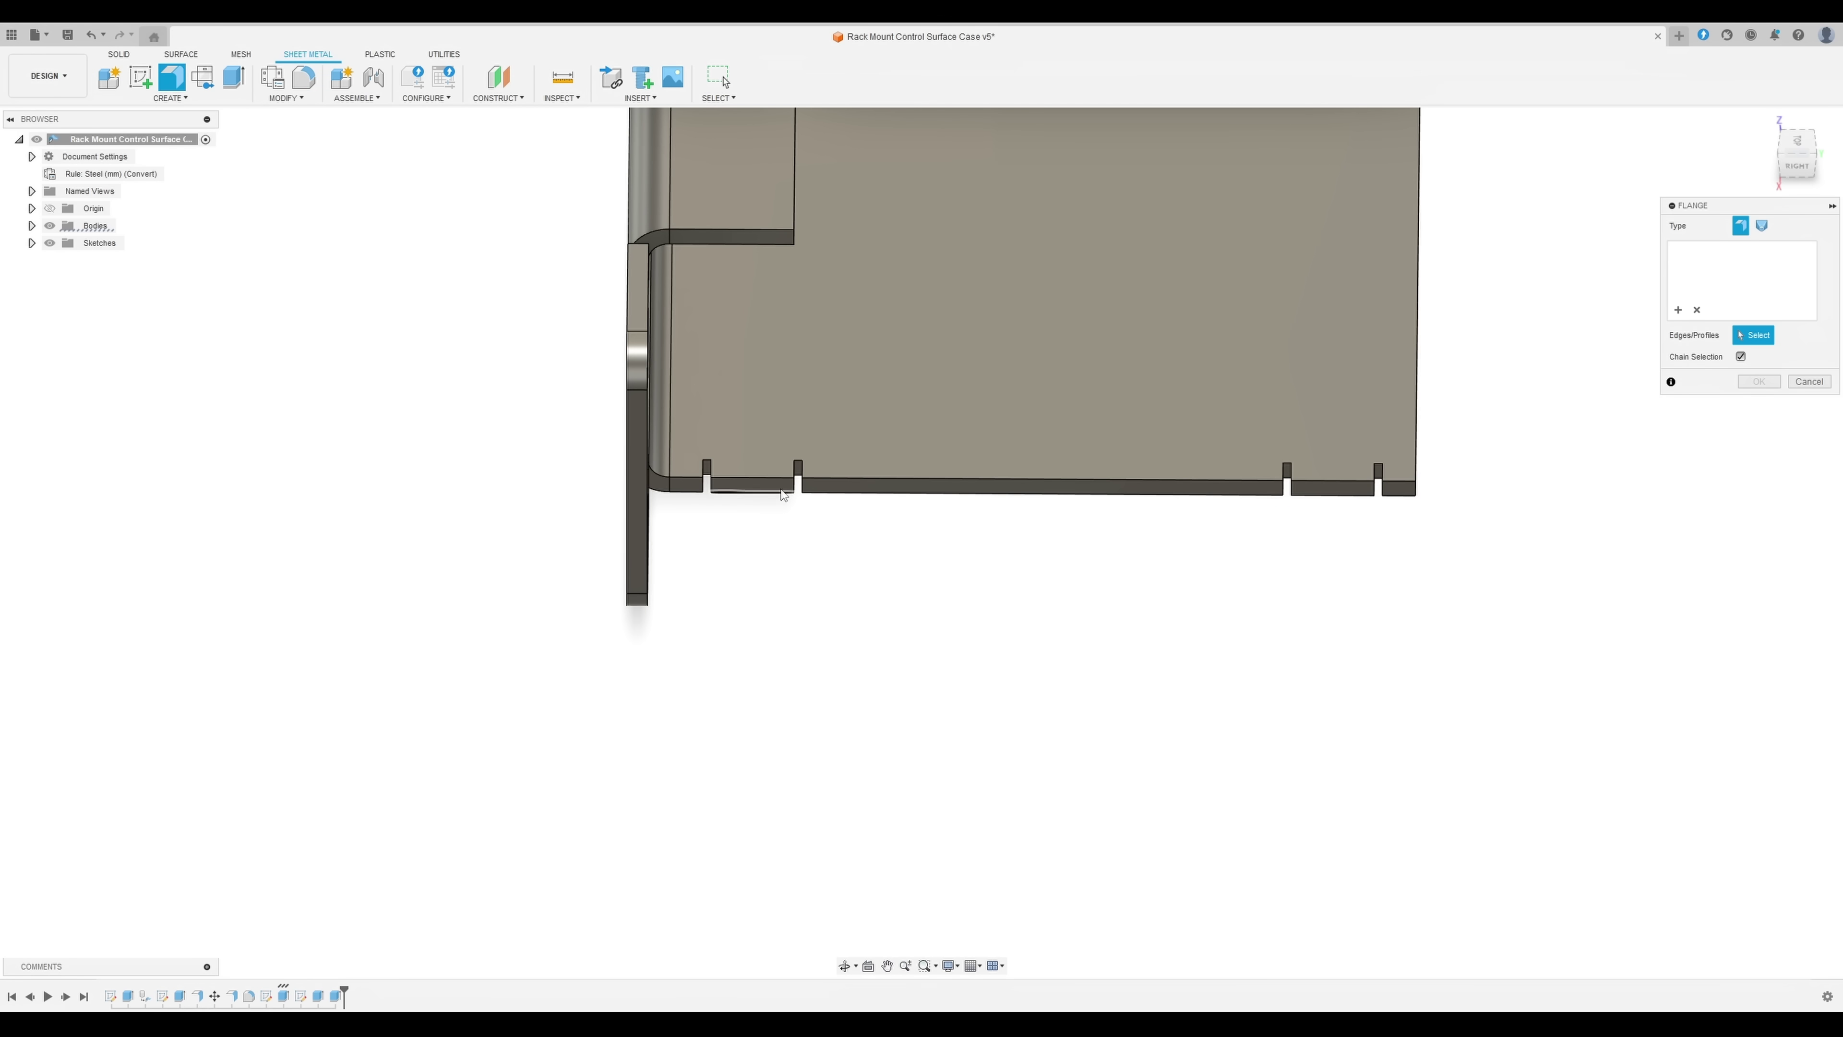
Switch back to the case design in Fusion and select the short tab edge between the two closely spaced notches as the flange edge.
left_click(785, 488)
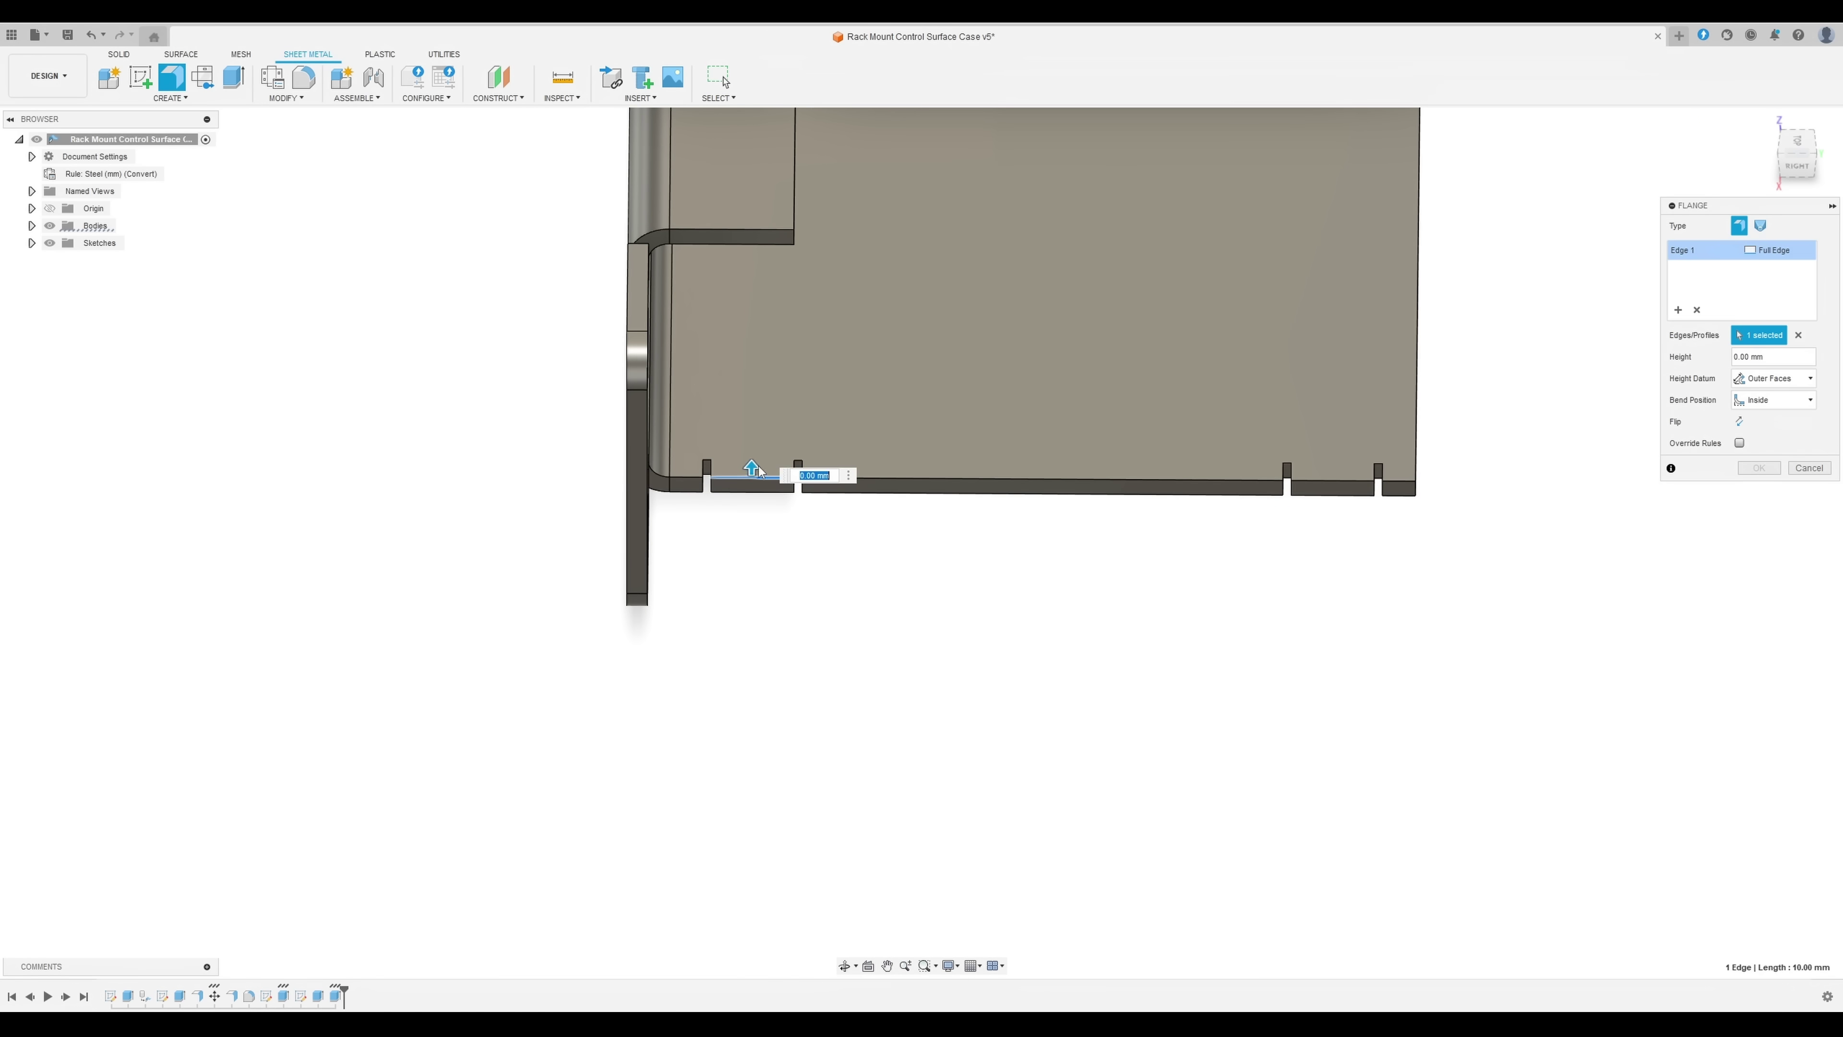